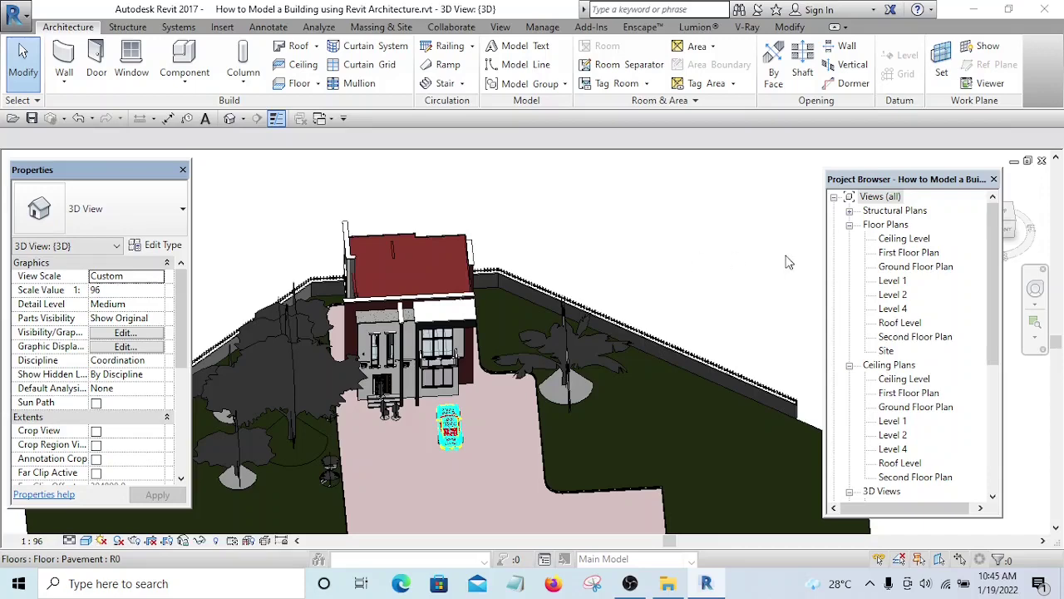
- Open the Level 1 floor plan and focus on the lawn area beside the house
{"action": "middle_click_drag", "start_coordinate": [757, 242], "coordinate": [693, 449], "text": "shift"}
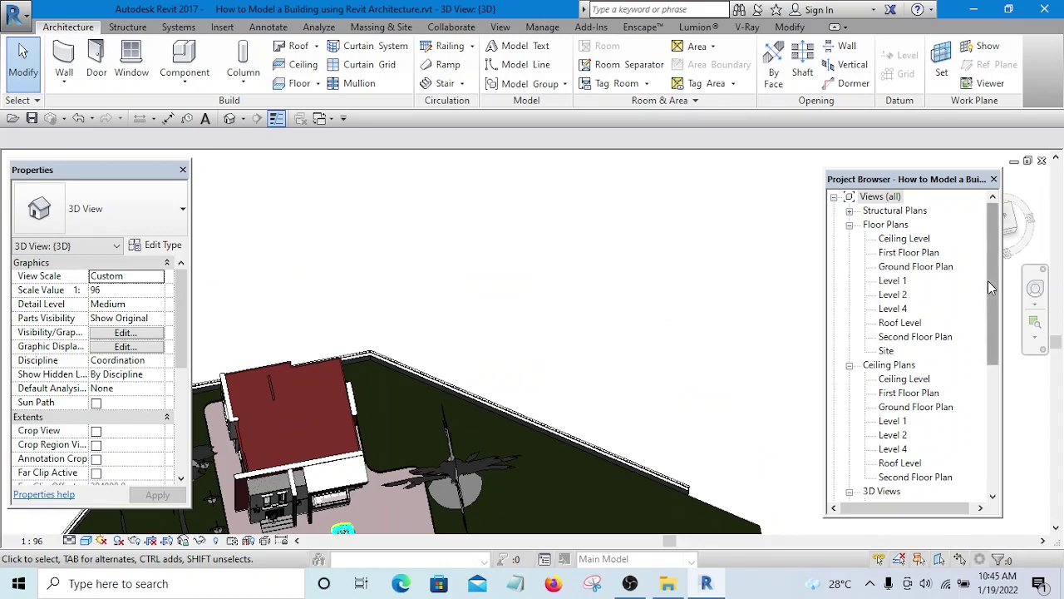
{"action": "double_click", "coordinate": [897, 282]}
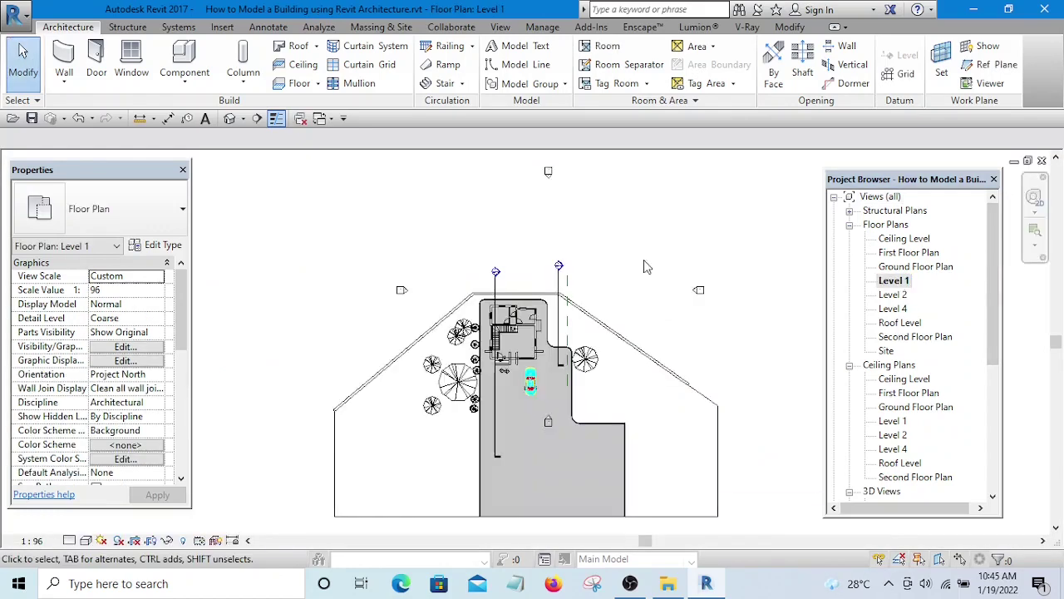
{"action": "scroll", "coordinate": [626, 326], "scroll_direction": "up", "scroll_amount": 5}
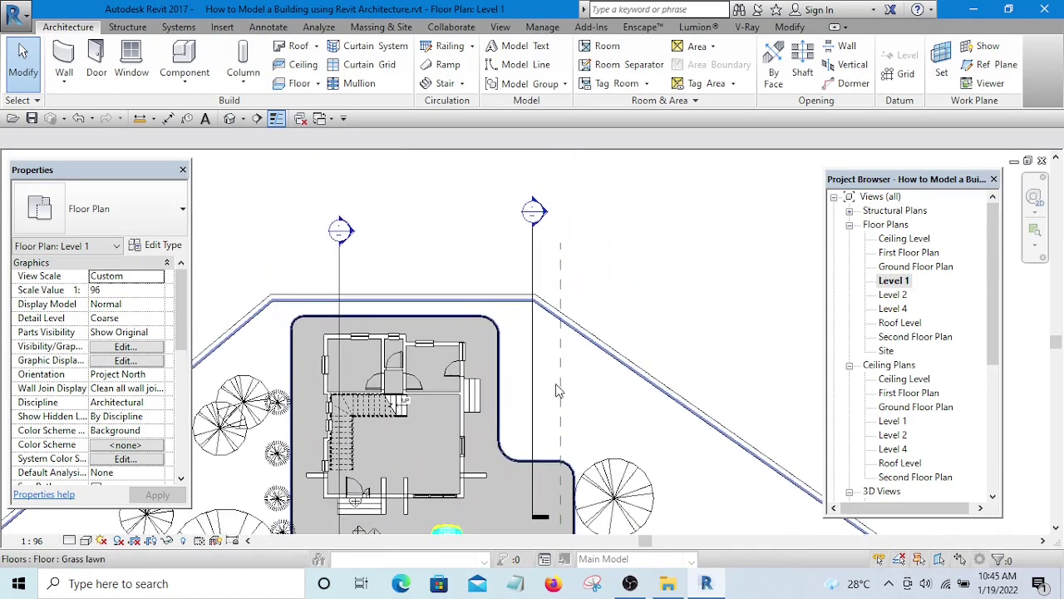
{"action": "scroll", "coordinate": [644, 285], "scroll_direction": "down", "scroll_amount": 2}
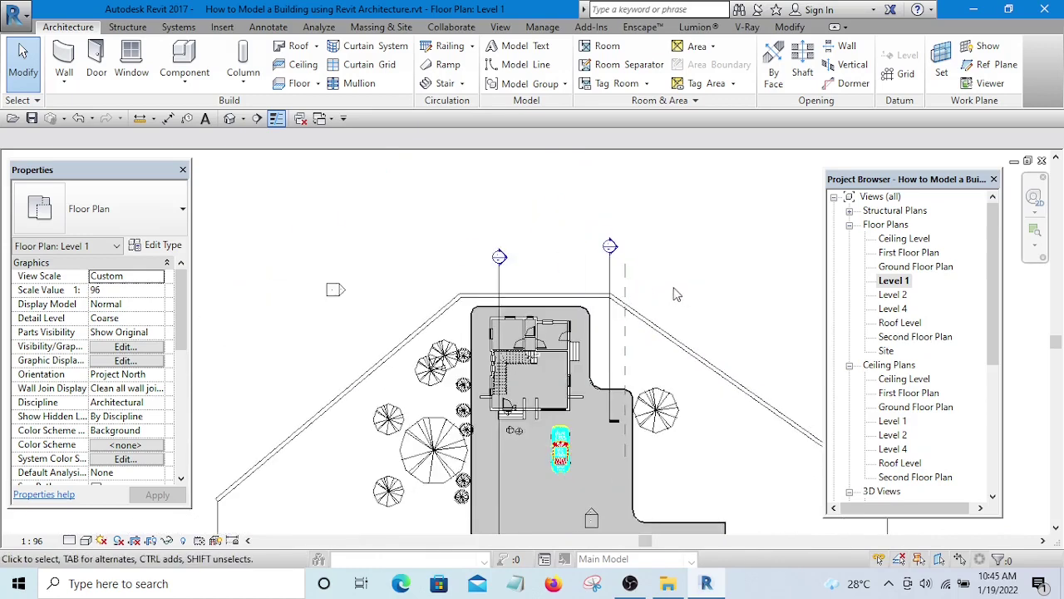
{"action": "middle_click_drag", "start_coordinate": [699, 313], "coordinate": [640, 308]}
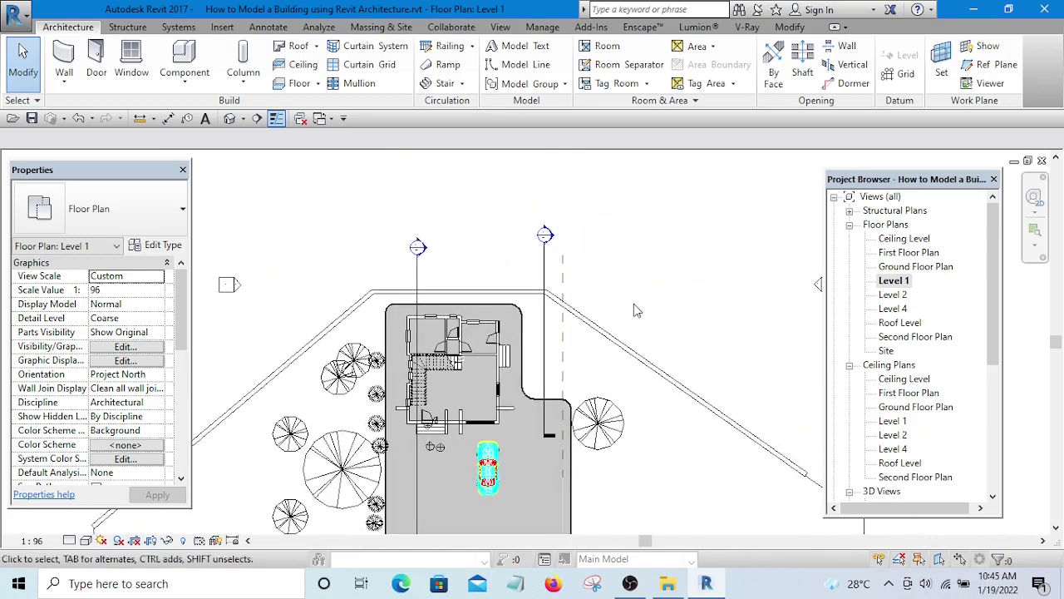
{"action": "scroll", "coordinate": [569, 298], "scroll_direction": "up", "scroll_amount": 1}
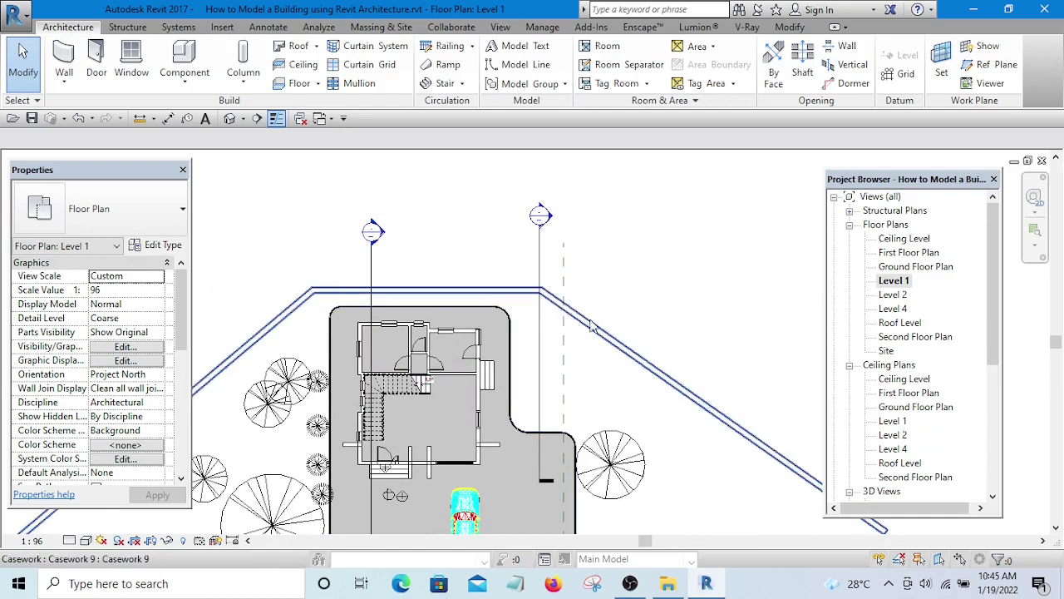
{"action": "scroll", "coordinate": [542, 309], "scroll_direction": "up", "scroll_amount": 5}
{"action": "scroll", "coordinate": [471, 341], "scroll_direction": "down", "scroll_amount": 3}
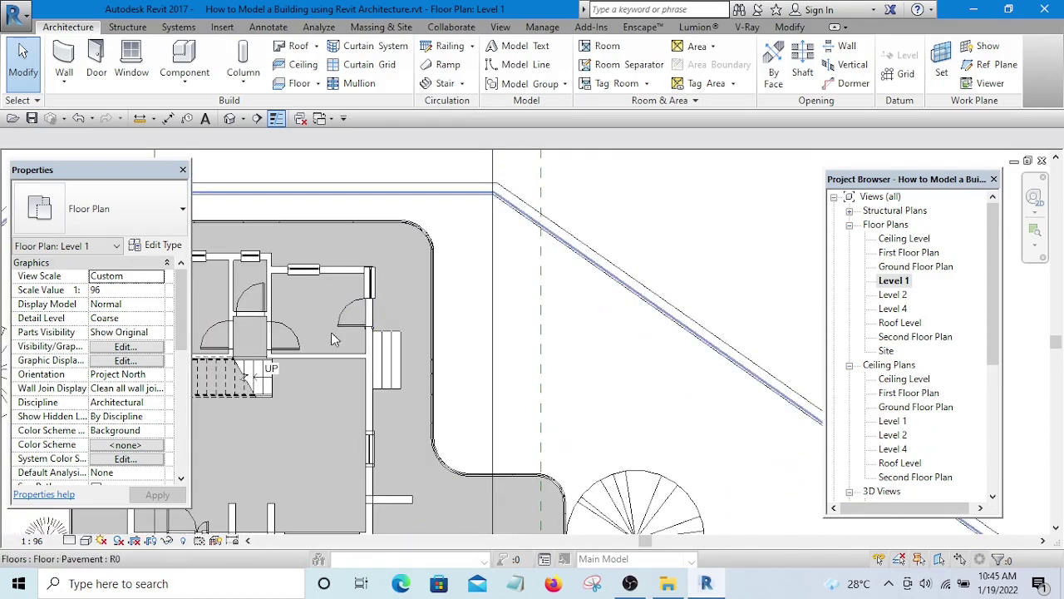
- Start an in-place model in the Casework category with the name Casework 10
{"action": "left_click", "coordinate": [186, 84]}
{"action": "left_click", "coordinate": [214, 146]}
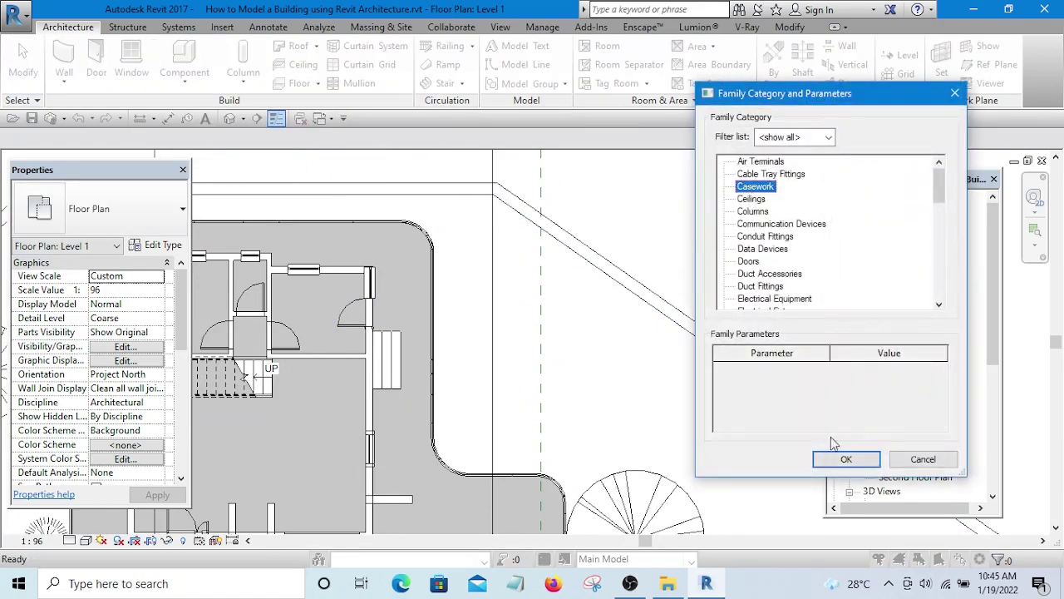
{"action": "left_click", "coordinate": [846, 461]}
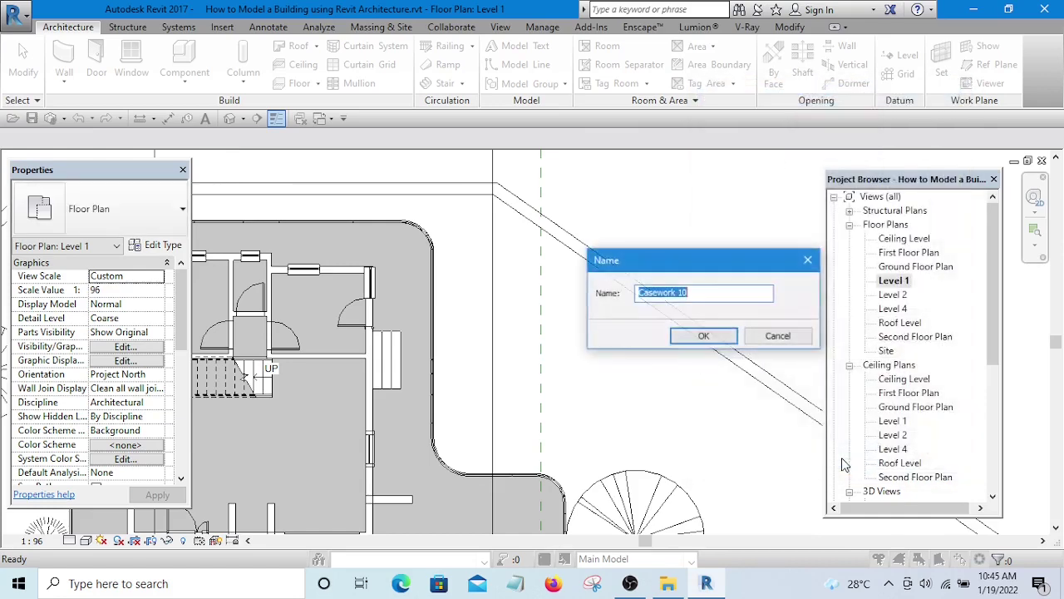
{"action": "left_click", "coordinate": [691, 337]}
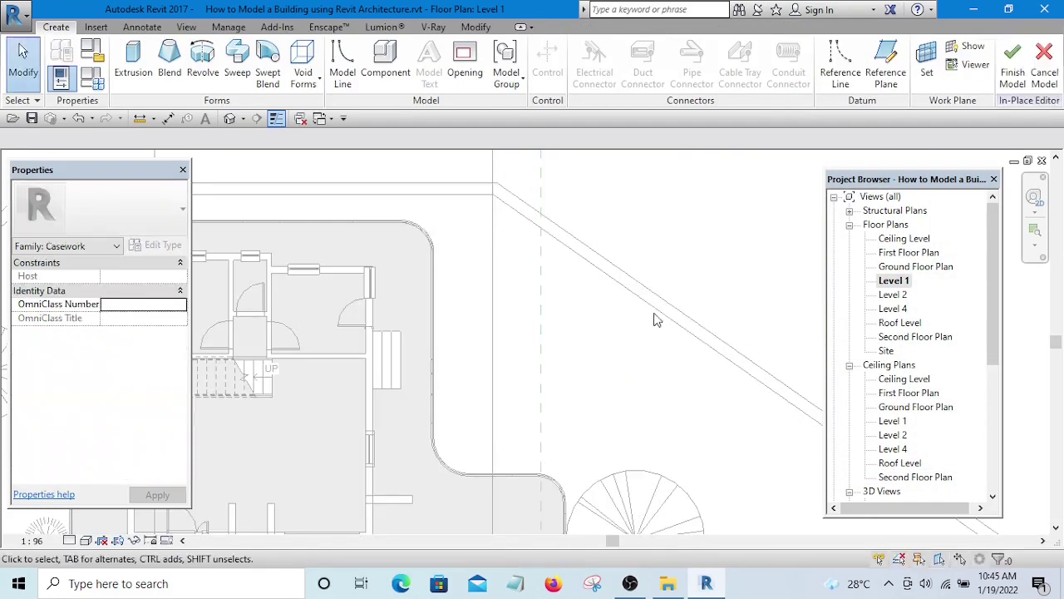
- Extrude a rectangle about 3000 by 4800 on the lawn beside the house, with the extrusion end at 3000
{"action": "left_click", "coordinate": [133, 60]}
{"action": "left_click", "coordinate": [584, 47]}
{"action": "scroll", "coordinate": [272, 420], "scroll_direction": "down", "scroll_amount": 2}
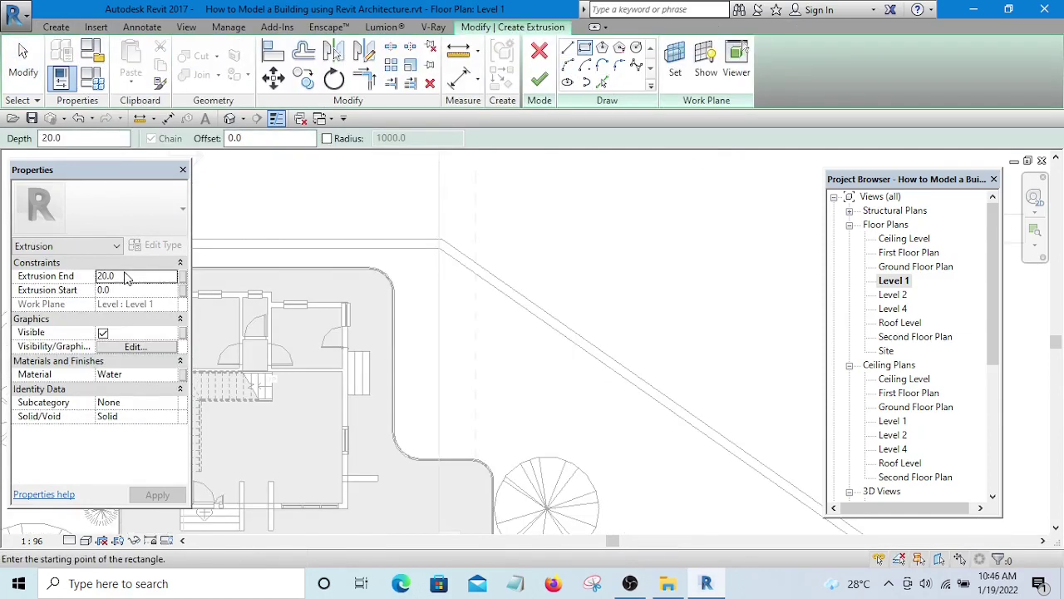
{"action": "left_click", "coordinate": [124, 276]}
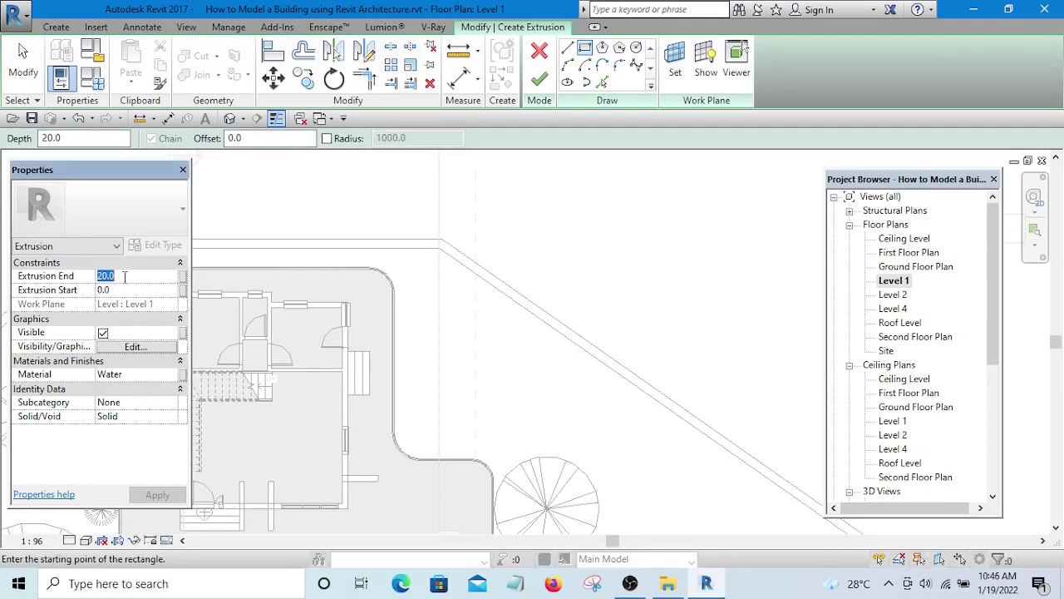
{"action": "type", "text": "3000"}
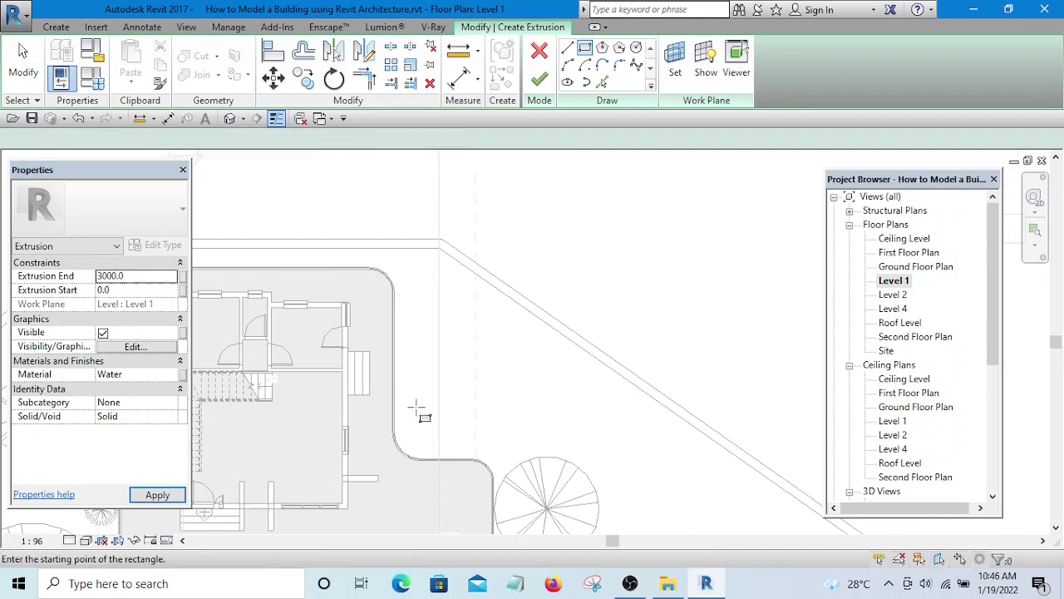
{"action": "left_click", "coordinate": [421, 308]}
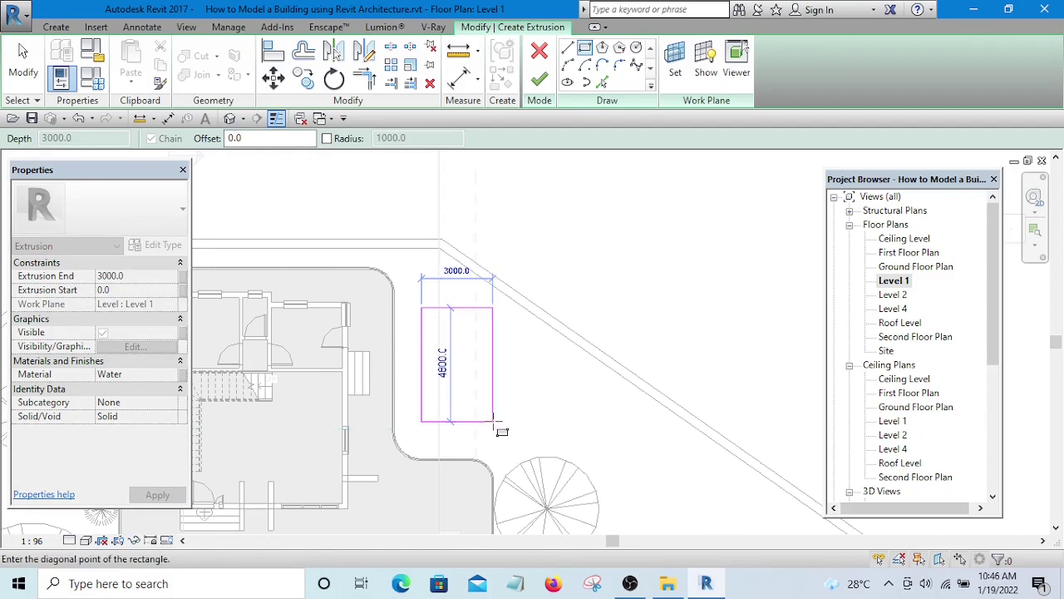
{"action": "left_click", "coordinate": [493, 421]}
{"action": "left_click", "coordinate": [539, 80]}
- Assign the Swimming pool material to the extruded block
{"action": "left_click", "coordinate": [172, 376]}
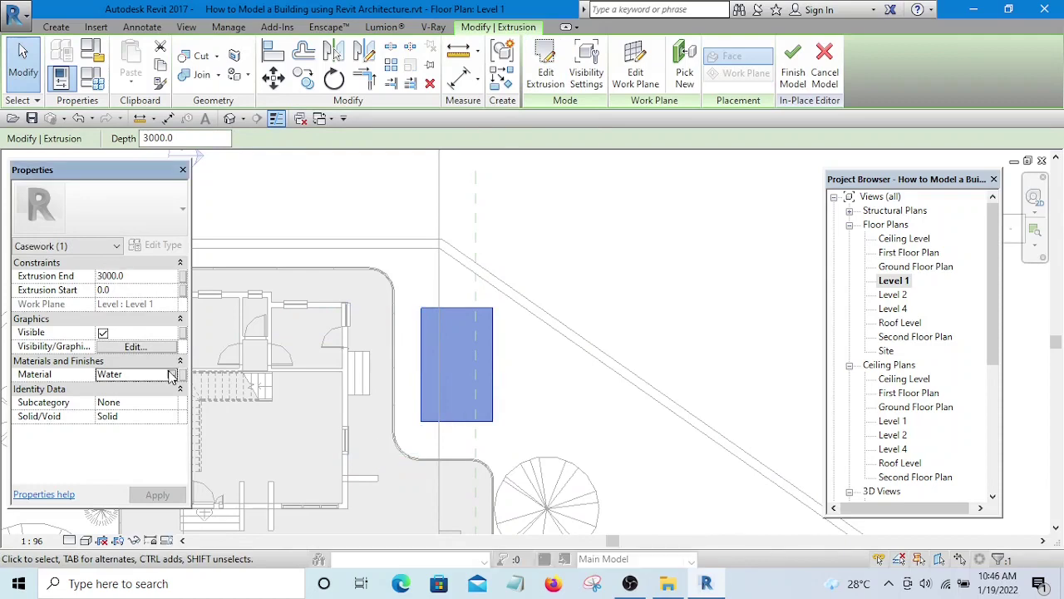
{"action": "left_click", "coordinate": [171, 376]}
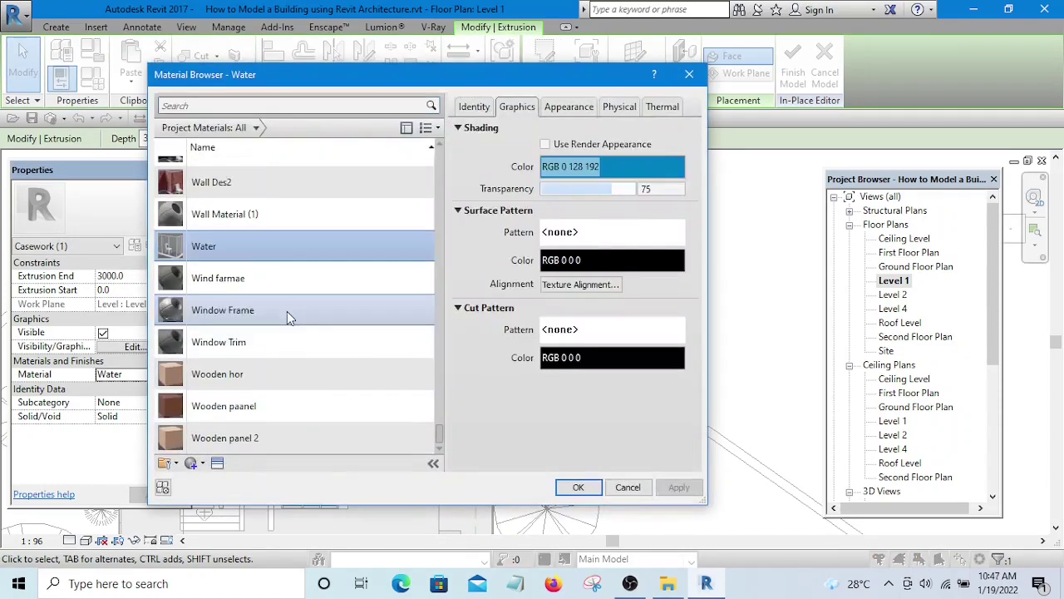
{"action": "scroll", "coordinate": [247, 417], "scroll_direction": "up", "scroll_amount": 10}
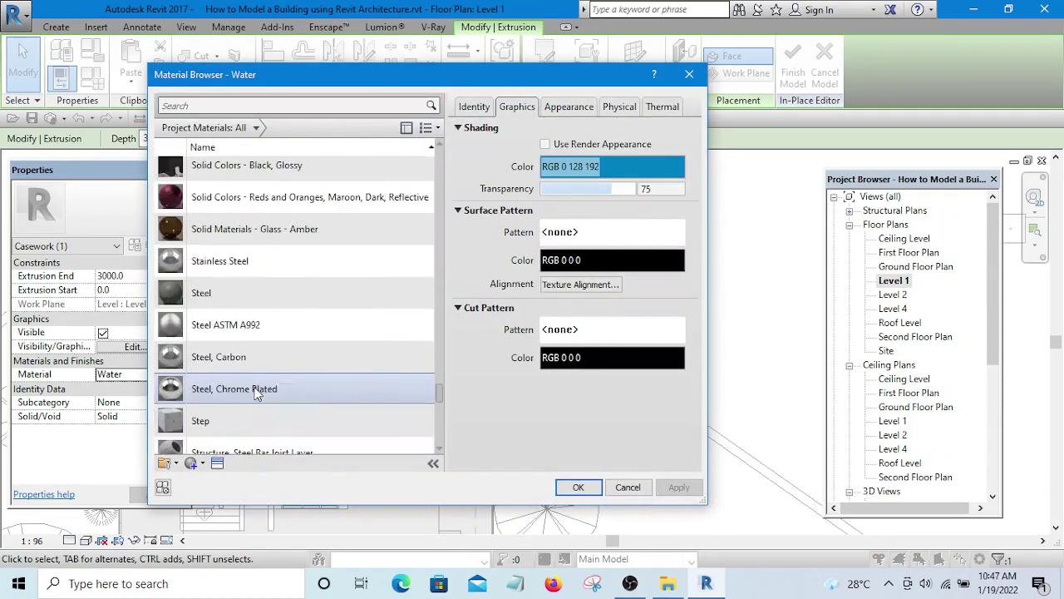
{"action": "scroll", "coordinate": [247, 358], "scroll_direction": "up", "scroll_amount": 3}
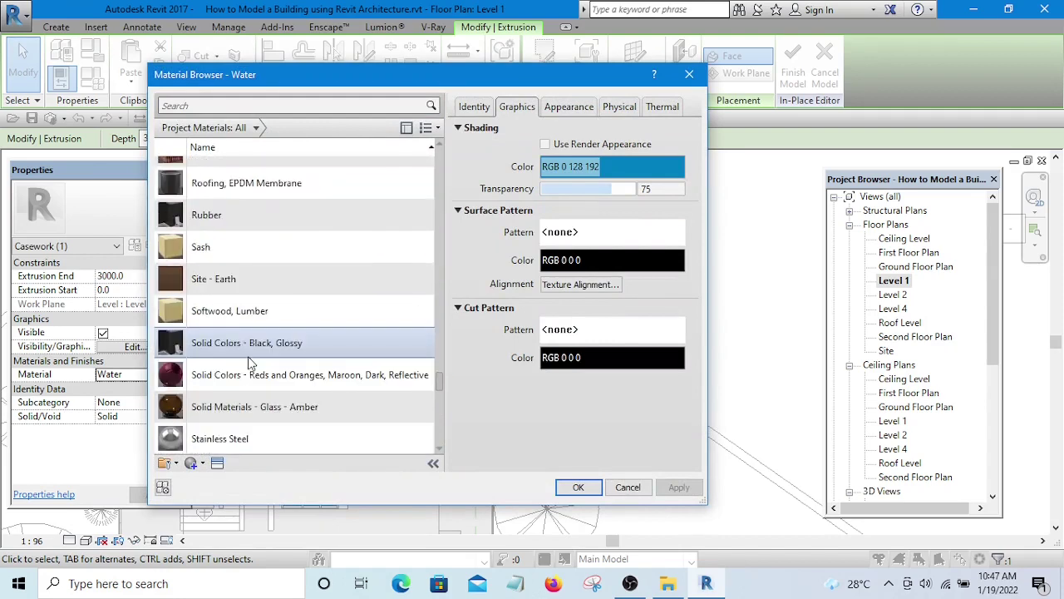
{"action": "scroll", "coordinate": [247, 358], "scroll_direction": "down", "scroll_amount": 5}
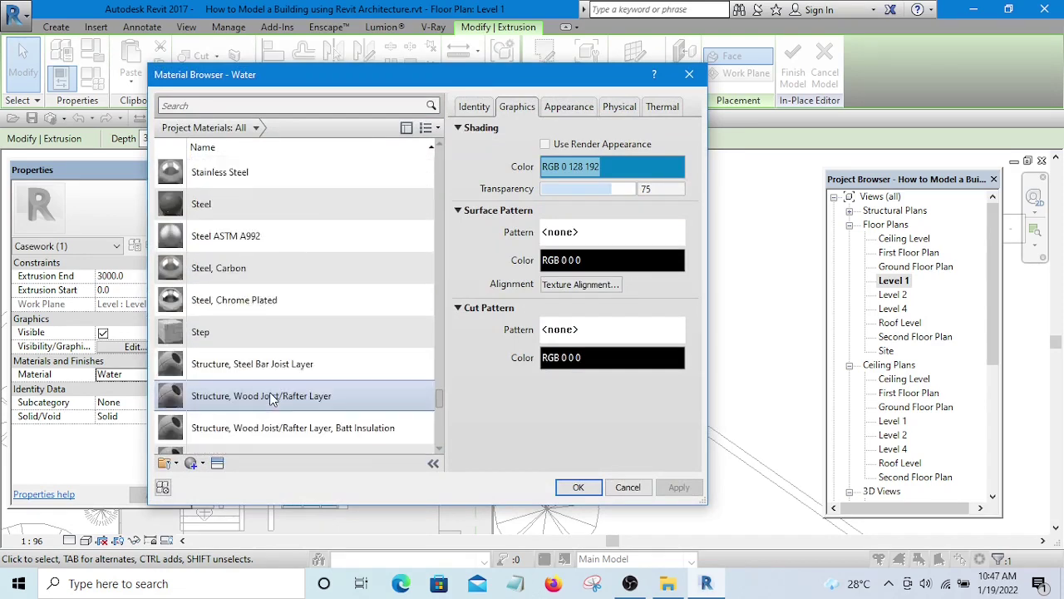
{"action": "left_click", "coordinate": [252, 374]}
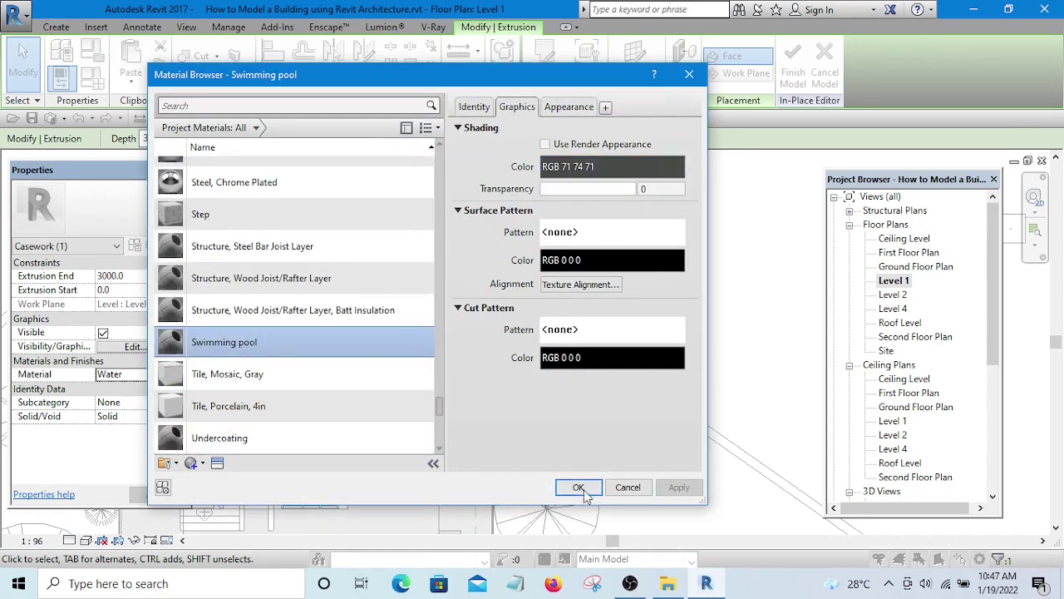
{"action": "left_click", "coordinate": [580, 489]}
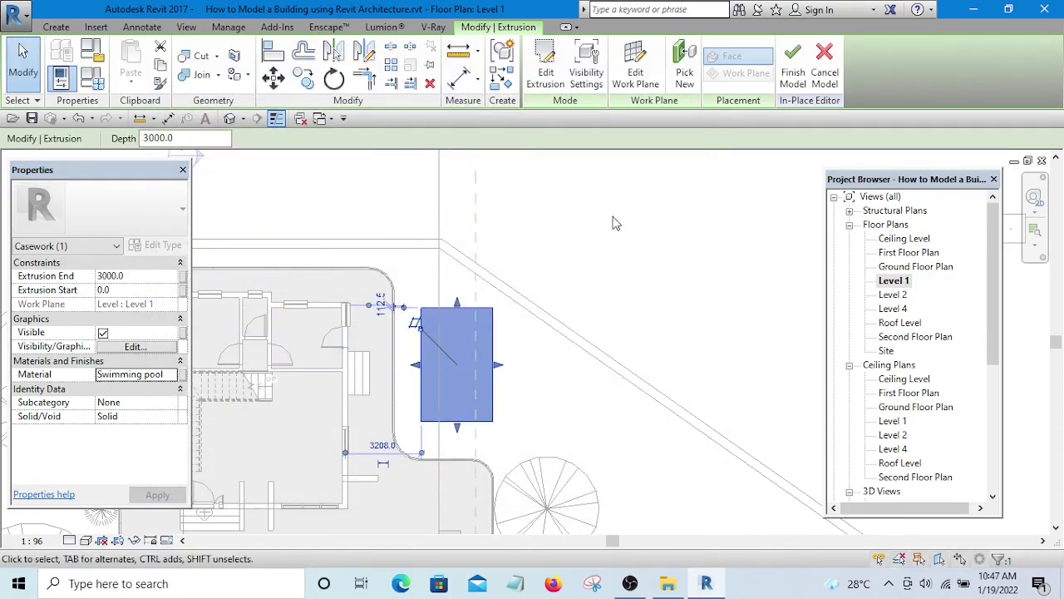
- Examine the extruded block's height and position in the 3D view and the Left Side View elevation
{"action": "left_click", "coordinate": [230, 118]}
{"action": "middle_click_drag", "start_coordinate": [582, 478], "coordinate": [601, 288], "text": "shift"}
{"action": "scroll", "coordinate": [471, 426], "scroll_direction": "up", "scroll_amount": 10}
{"action": "middle_click_drag", "start_coordinate": [516, 383], "coordinate": [483, 317]}
{"action": "left_click_drag", "start_coordinate": [987, 274], "coordinate": [987, 399]}
{"action": "double_click", "coordinate": [898, 352]}
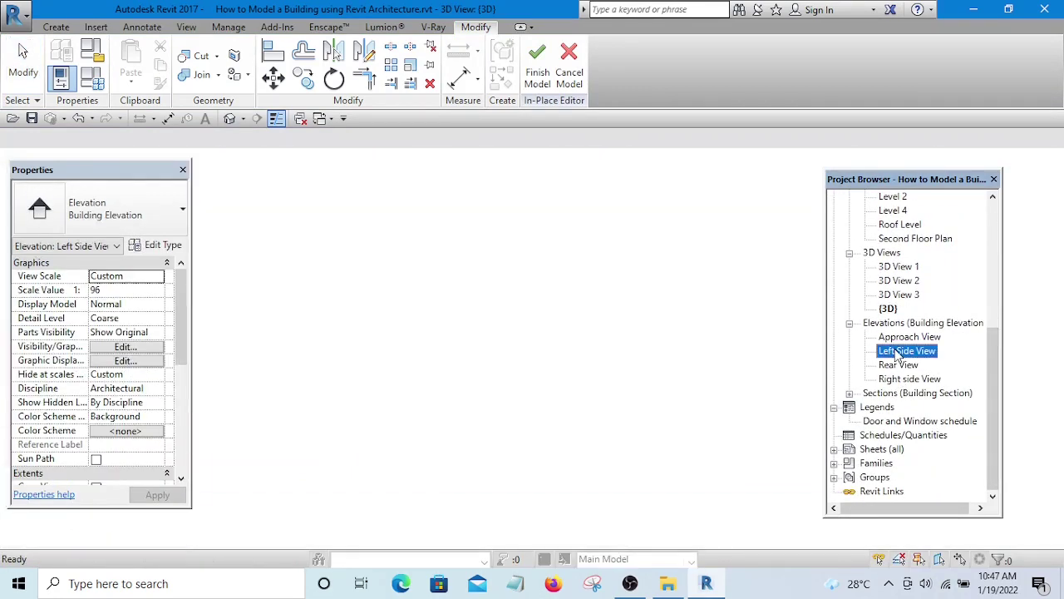
{"action": "scroll", "coordinate": [641, 451], "scroll_direction": "up", "scroll_amount": 3}
{"action": "middle_click_drag", "start_coordinate": [643, 449], "coordinate": [651, 378]}
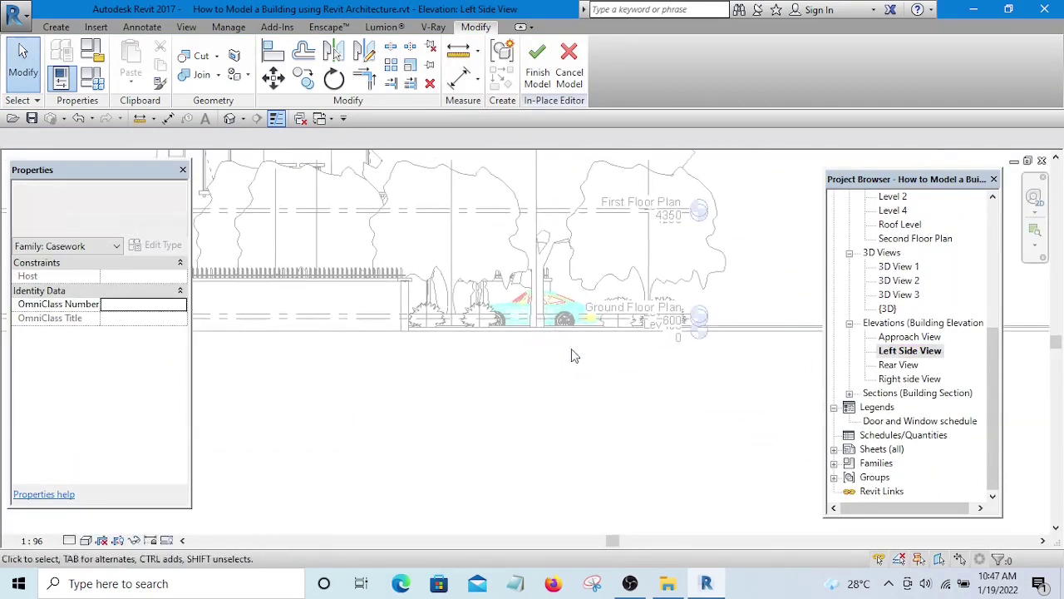
{"action": "scroll", "coordinate": [574, 316], "scroll_direction": "down", "scroll_amount": 2}
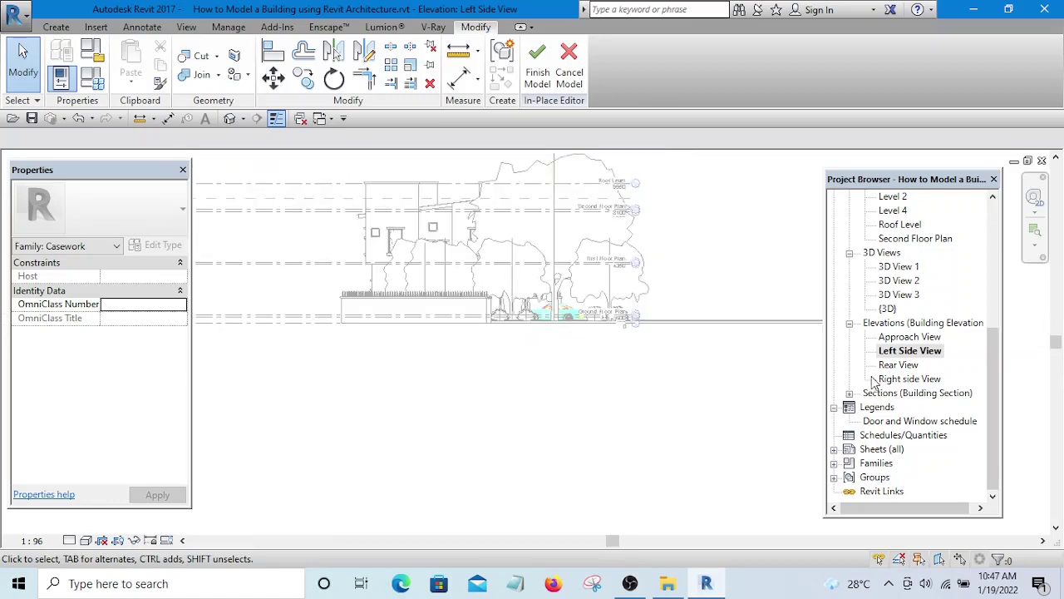
- In the Rear View elevation, move the block down so its top edge sits on the Ground Floor Plan level
{"action": "double_click", "coordinate": [895, 365]}
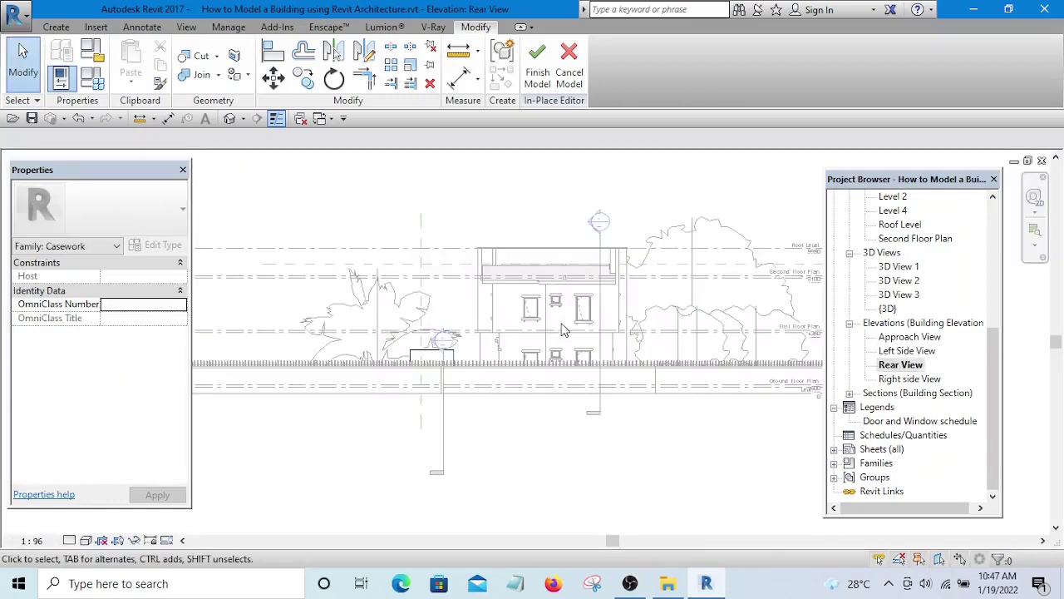
{"action": "scroll", "coordinate": [439, 376], "scroll_direction": "up", "scroll_amount": 2}
{"action": "scroll", "coordinate": [431, 359], "scroll_direction": "up", "scroll_amount": 2}
{"action": "left_click", "coordinate": [409, 341]}
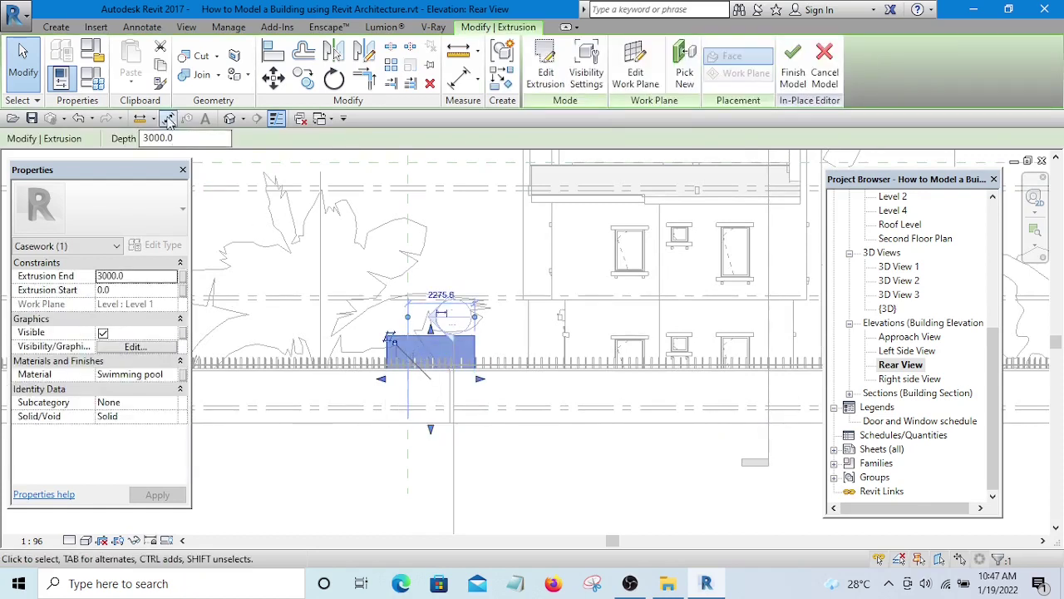
{"action": "left_click", "coordinate": [273, 77]}
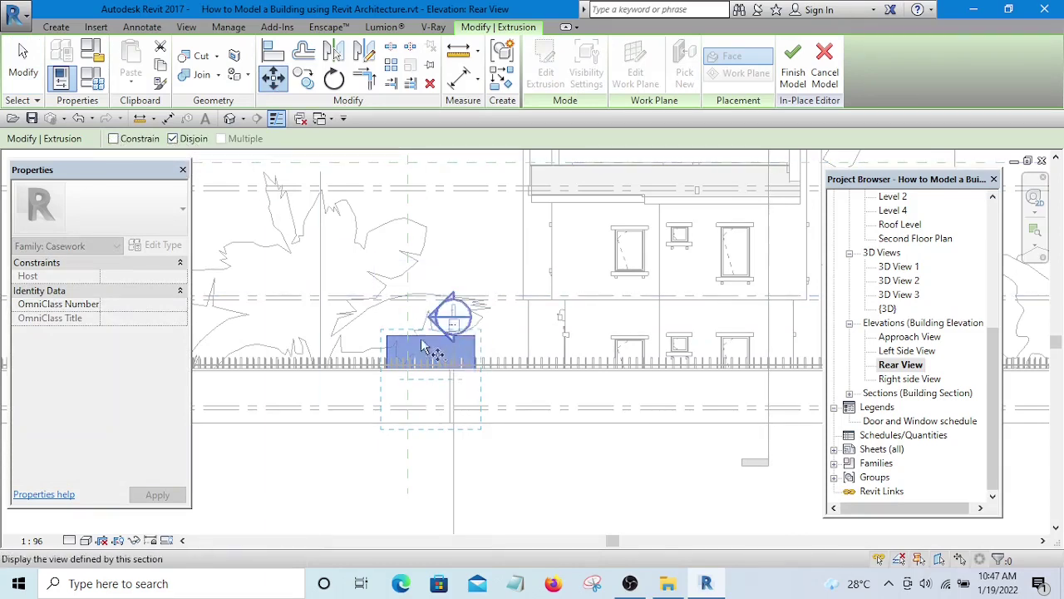
{"action": "scroll", "coordinate": [388, 341], "scroll_direction": "up", "scroll_amount": 3}
{"action": "left_click", "coordinate": [388, 341]}
{"action": "scroll", "coordinate": [392, 366], "scroll_direction": "down", "scroll_amount": 2}
{"action": "scroll", "coordinate": [403, 254], "scroll_direction": "up", "scroll_amount": 2}
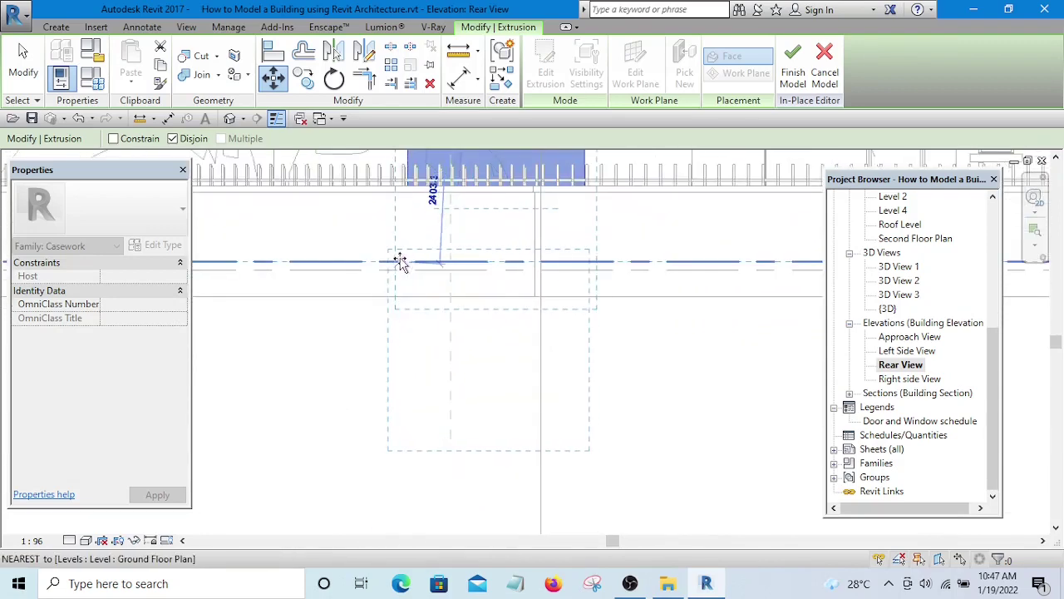
{"action": "left_click", "coordinate": [407, 262]}
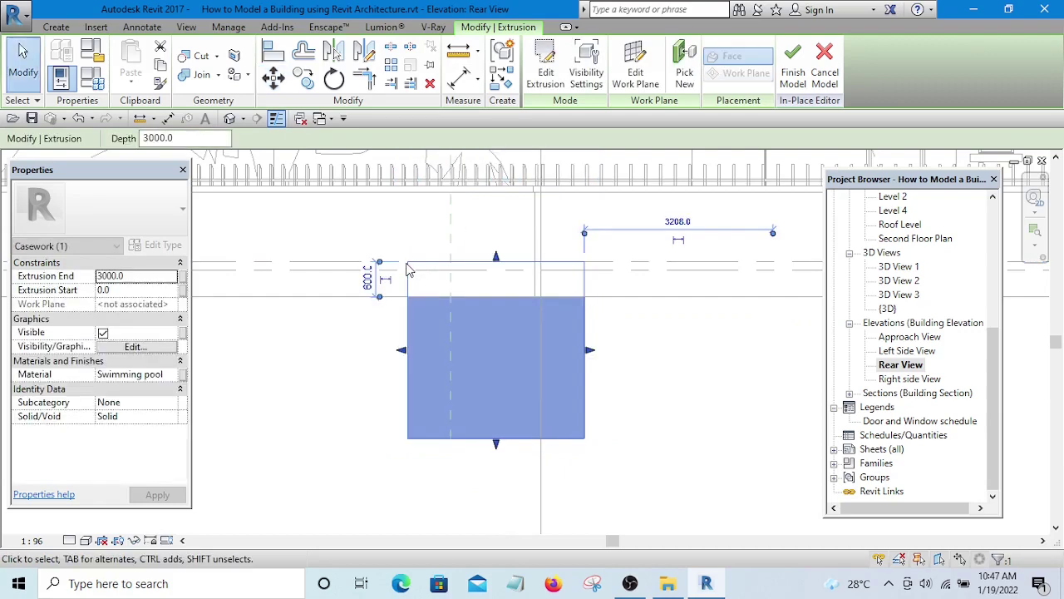
- Inspect the lowered block from several angles in the 3D view
{"action": "scroll", "coordinate": [394, 306], "scroll_direction": "down", "scroll_amount": 4}
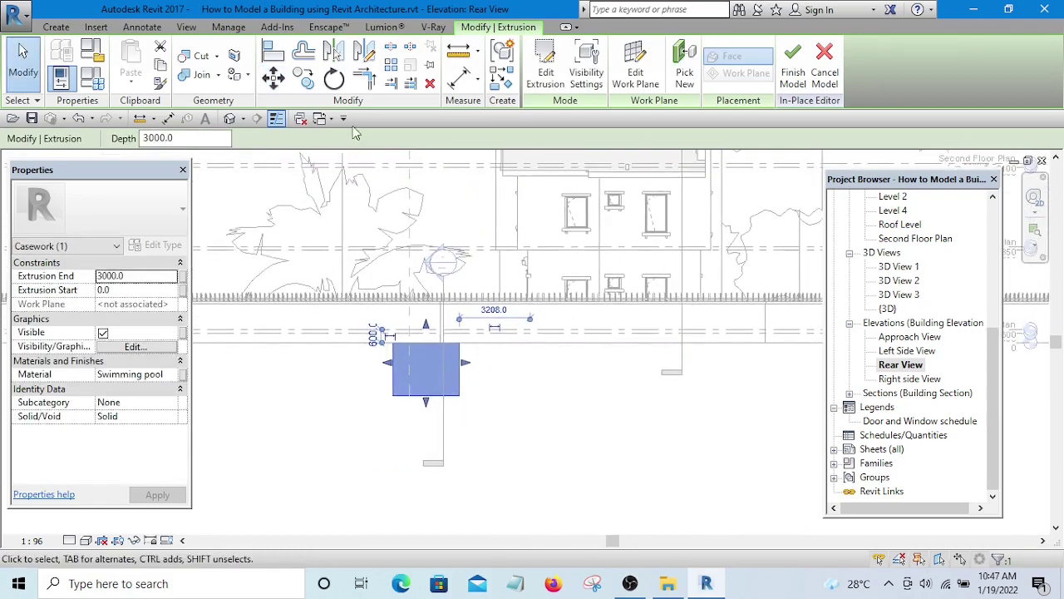
{"action": "left_click", "coordinate": [230, 118]}
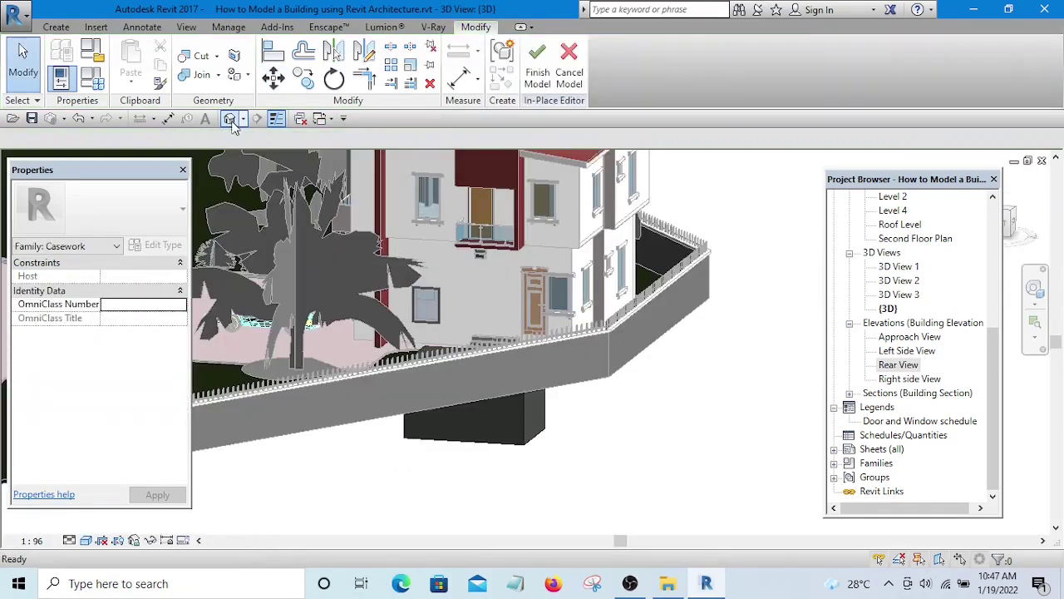
{"action": "middle_click_drag", "start_coordinate": [601, 411], "coordinate": [480, 291], "text": "shift"}
{"action": "middle_click_drag", "start_coordinate": [480, 400], "coordinate": [572, 262]}
{"action": "middle_click_drag", "start_coordinate": [572, 332], "coordinate": [568, 458], "text": "shift"}
{"action": "scroll", "coordinate": [483, 371], "scroll_direction": "up", "scroll_amount": 2}
{"action": "scroll", "coordinate": [478, 361], "scroll_direction": "down", "scroll_amount": 3}
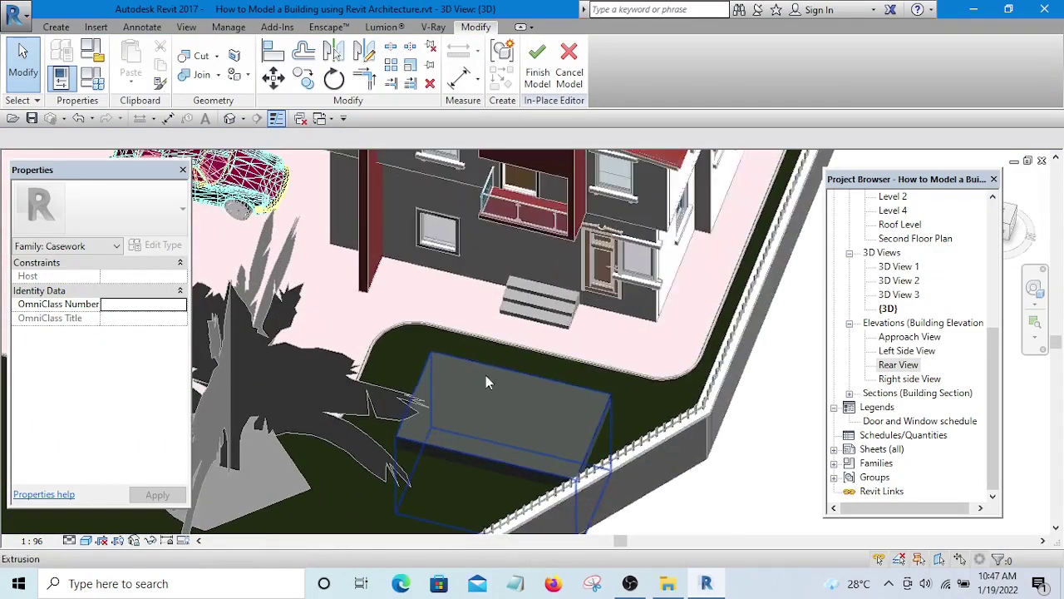
{"action": "left_click", "coordinate": [55, 28]}
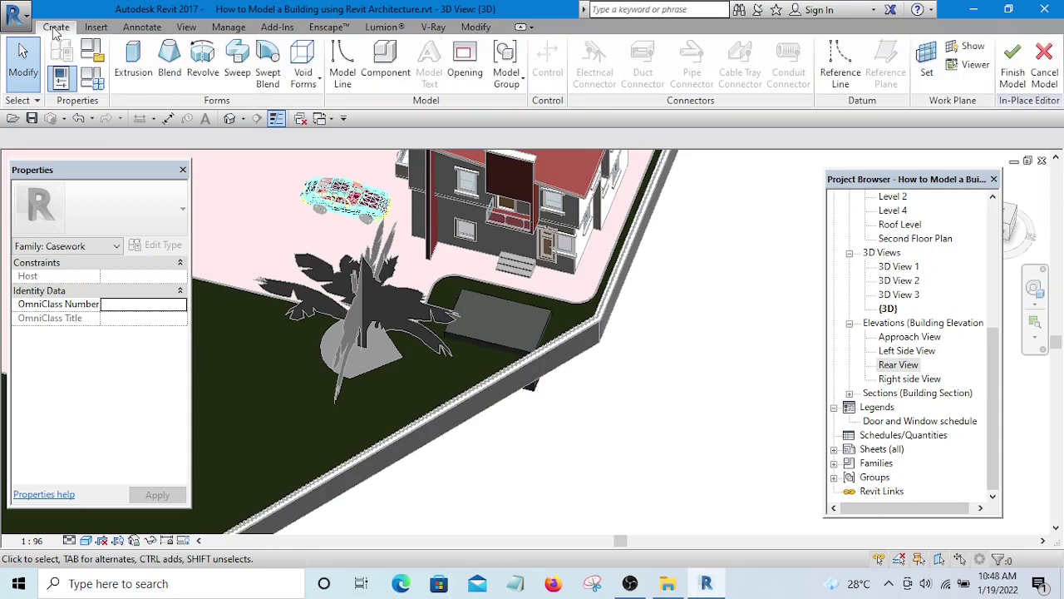
{"action": "left_click", "coordinate": [305, 76]}
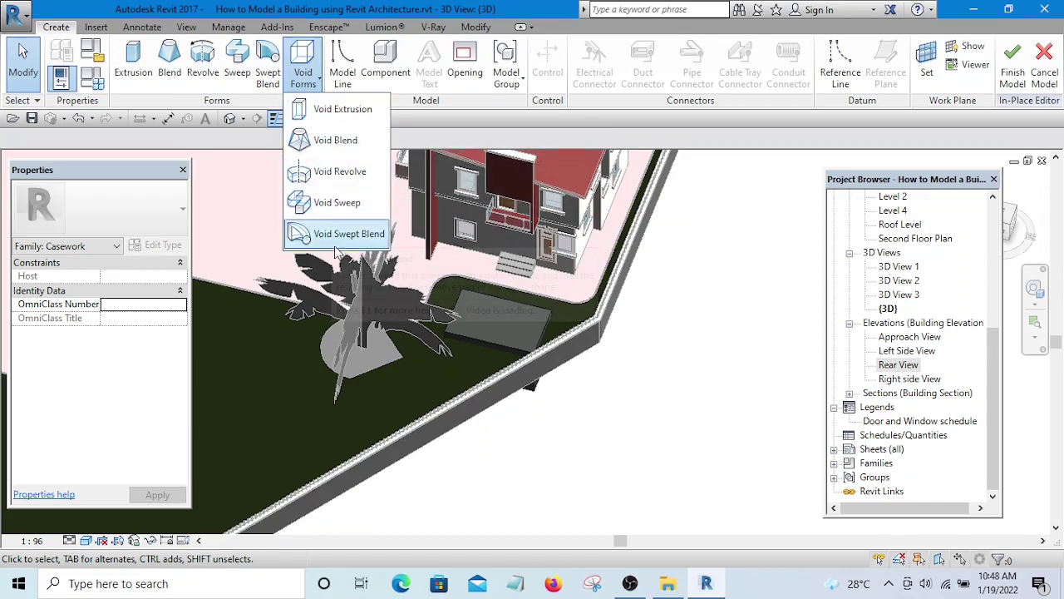
{"action": "left_click", "coordinate": [658, 335]}
{"action": "middle_click_drag", "start_coordinate": [534, 396], "coordinate": [570, 407], "text": "shift"}
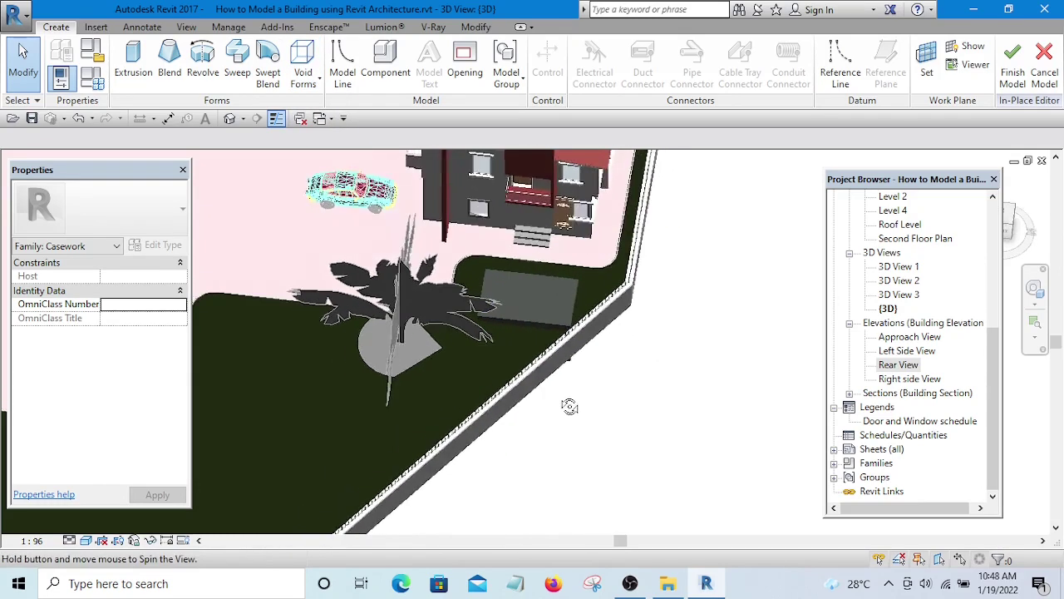
- Switch from the 3D view to the Level 1 floor plan and finish the in-place casework model
{"action": "middle_click_drag", "start_coordinate": [637, 361], "coordinate": [592, 412]}
{"action": "scroll", "coordinate": [468, 343], "scroll_direction": "up", "scroll_amount": 2}
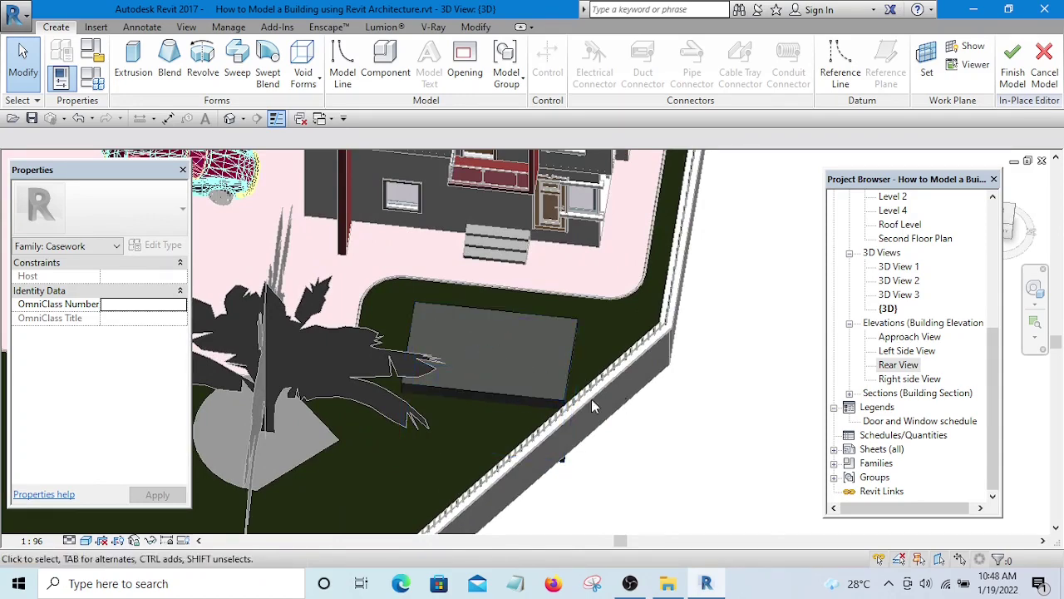
{"action": "middle_click_drag", "start_coordinate": [530, 350], "coordinate": [511, 327]}
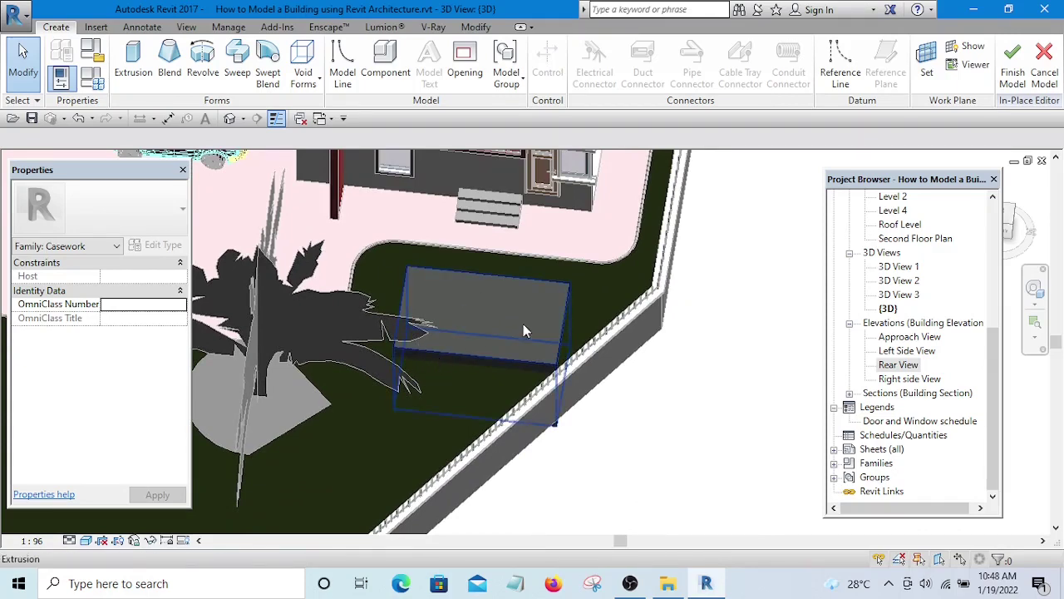
{"action": "scroll", "coordinate": [665, 343], "scroll_direction": "down", "scroll_amount": 2}
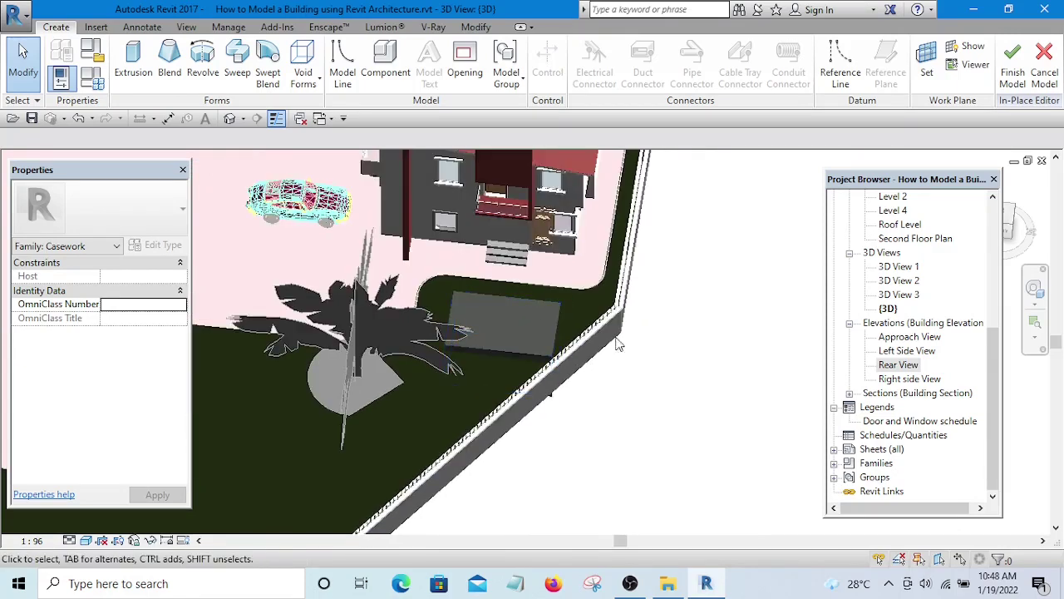
{"action": "left_click_drag", "start_coordinate": [992, 392], "coordinate": [993, 241]}
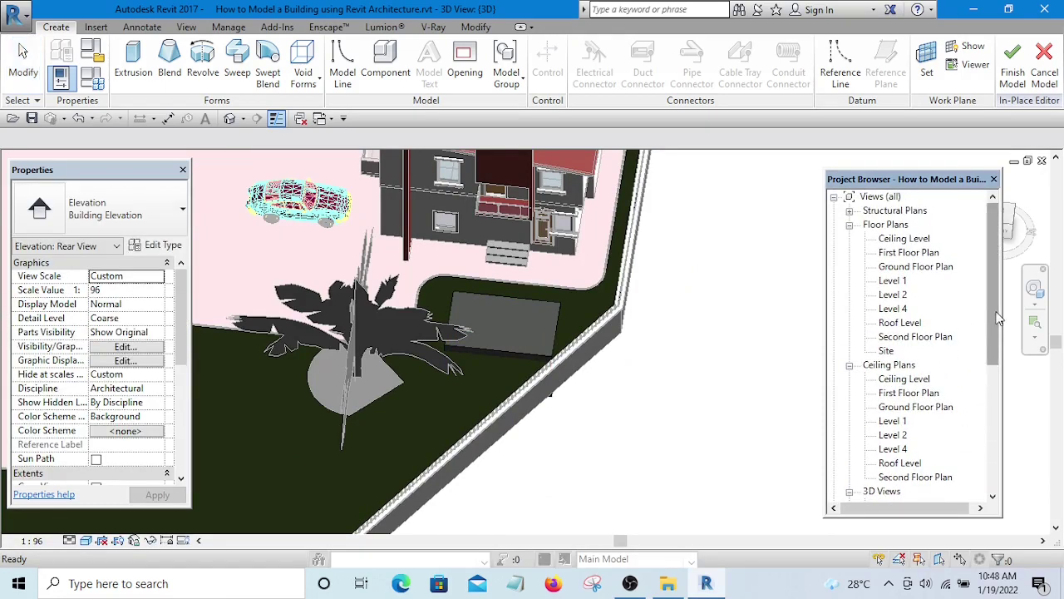
{"action": "left_click_drag", "start_coordinate": [996, 308], "coordinate": [998, 336]}
{"action": "scroll", "coordinate": [988, 322], "scroll_direction": "up", "scroll_amount": 2}
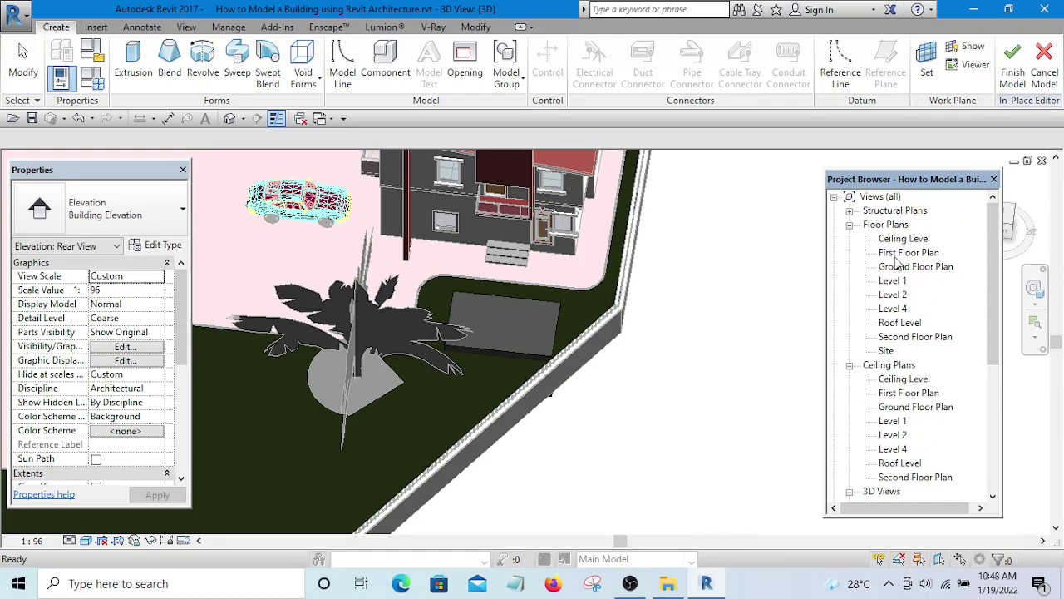
{"action": "double_click", "coordinate": [895, 282]}
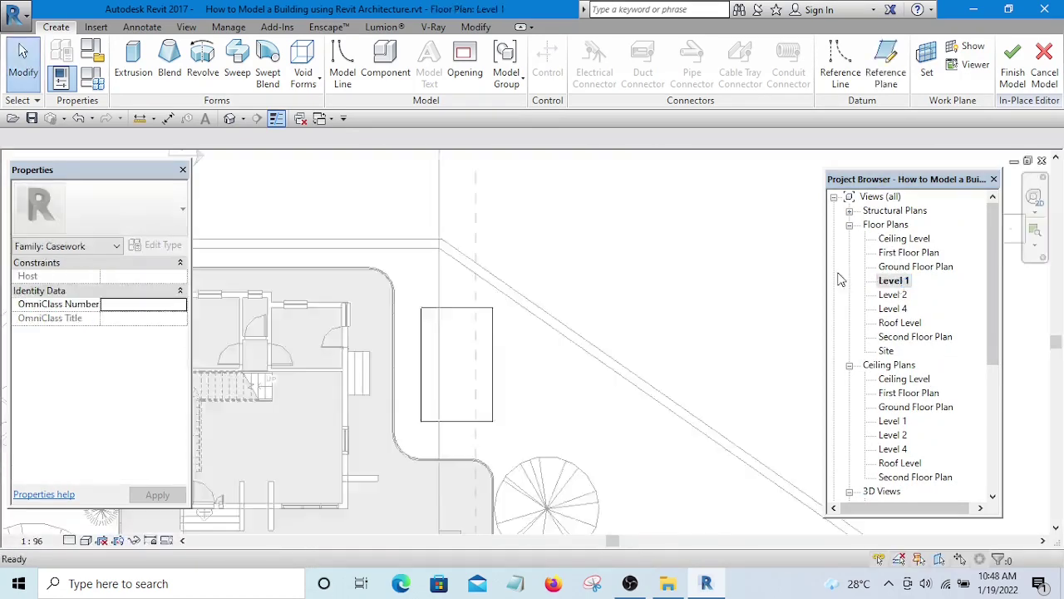
{"action": "scroll", "coordinate": [480, 333], "scroll_direction": "down", "scroll_amount": 2}
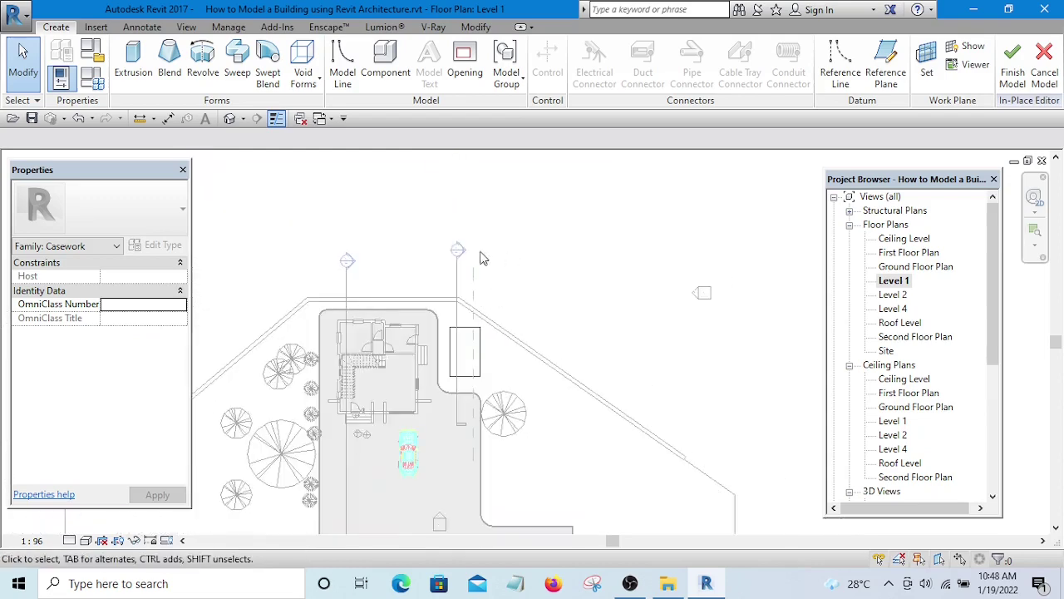
{"action": "left_click", "coordinate": [1011, 68]}
- Examine the pool block and the dashed reference plane running through it in the Level 1 plan
{"action": "scroll", "coordinate": [406, 353], "scroll_direction": "up", "scroll_amount": 2}
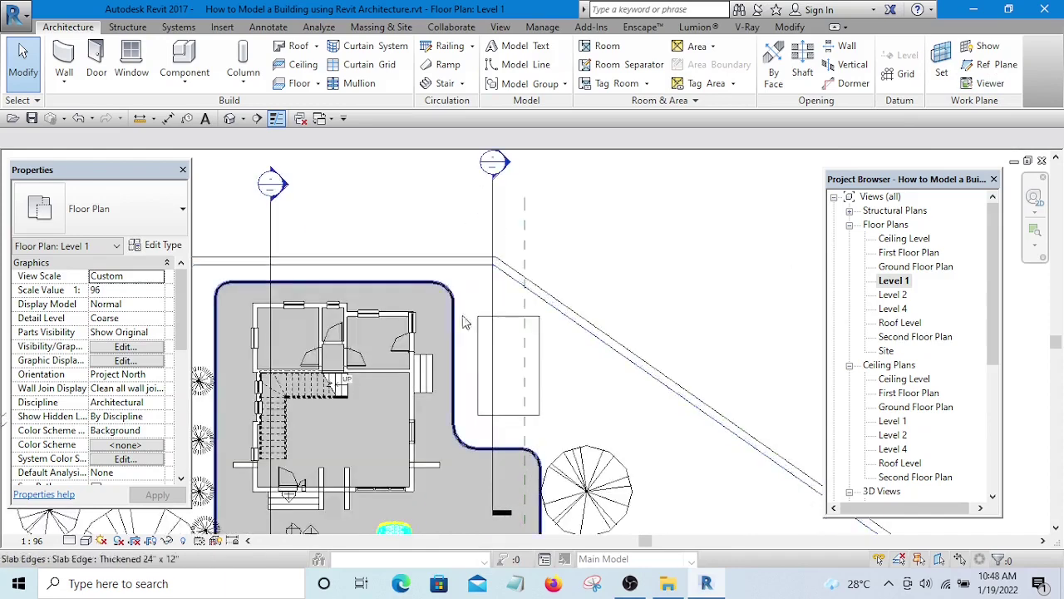
{"action": "scroll", "coordinate": [401, 289], "scroll_direction": "down", "scroll_amount": 3}
{"action": "scroll", "coordinate": [459, 292], "scroll_direction": "up", "scroll_amount": 2}
{"action": "scroll", "coordinate": [460, 293], "scroll_direction": "up", "scroll_amount": 1}
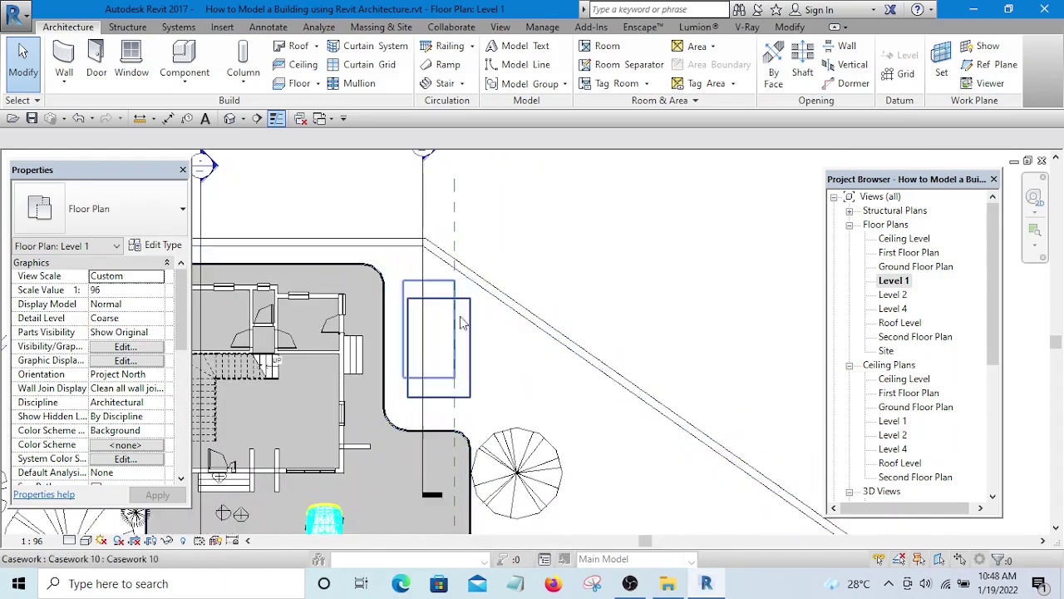
{"action": "scroll", "coordinate": [559, 225], "scroll_direction": "down", "scroll_amount": 3}
{"action": "scroll", "coordinate": [516, 243], "scroll_direction": "up", "scroll_amount": 3}
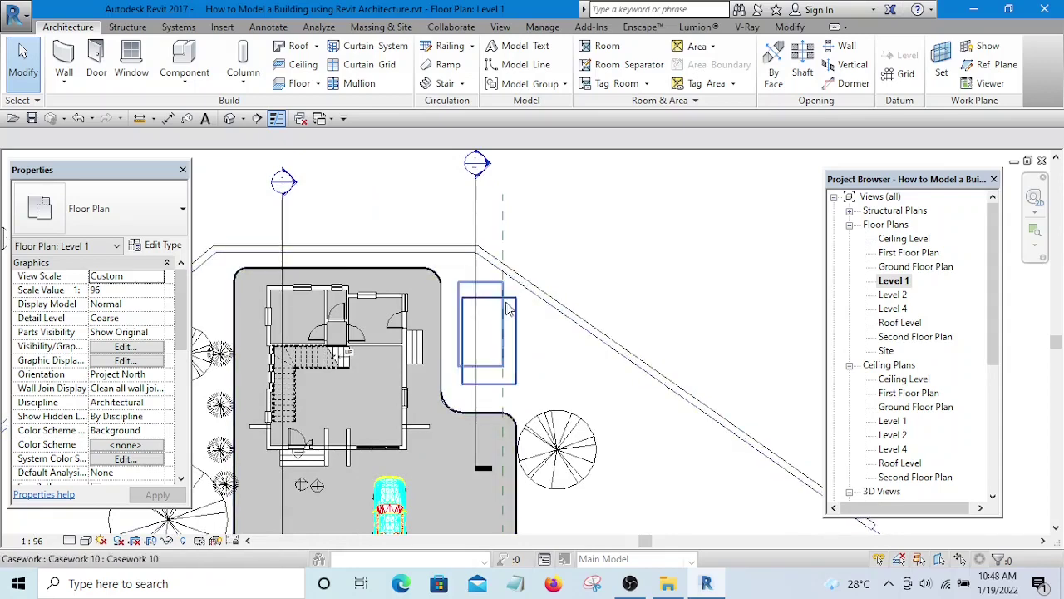
{"action": "left_click", "coordinate": [503, 210]}
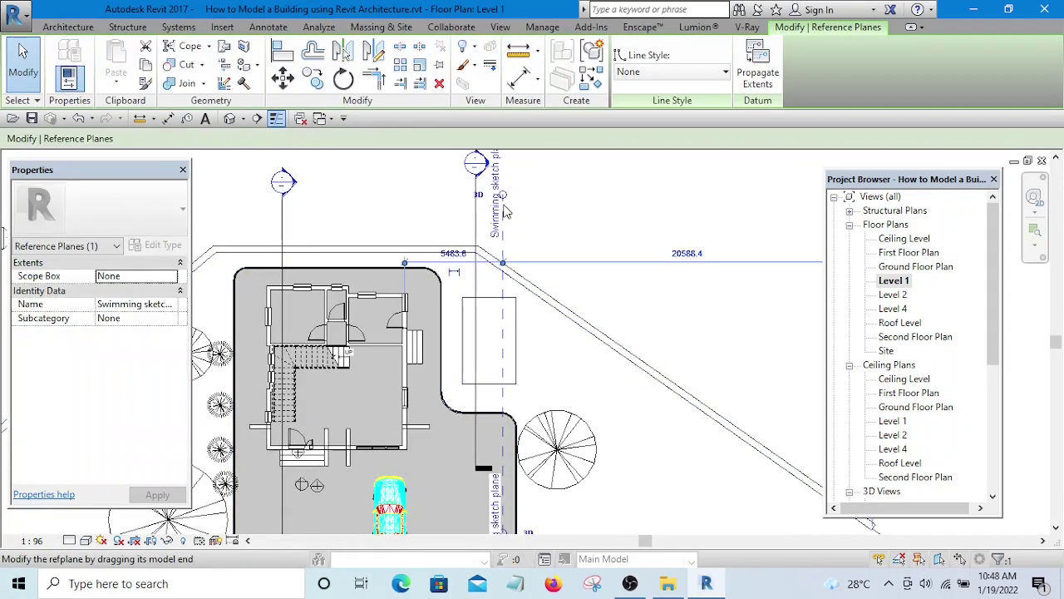
{"action": "left_click", "coordinate": [545, 228]}
{"action": "left_click", "coordinate": [506, 228]}
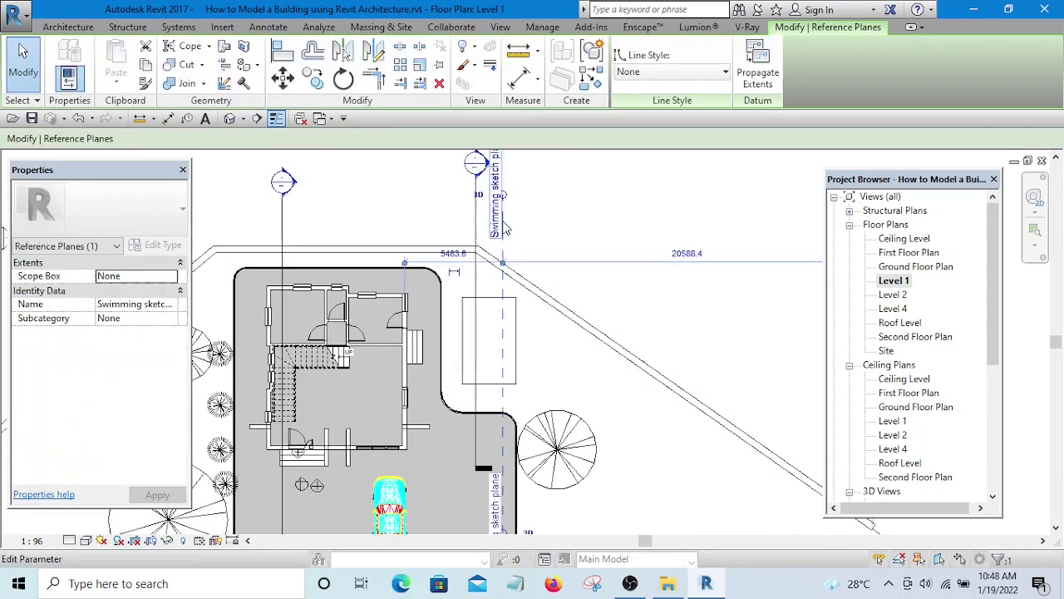
{"action": "scroll", "coordinate": [511, 233], "scroll_direction": "up", "scroll_amount": 2}
{"action": "left_click", "coordinate": [535, 229]}
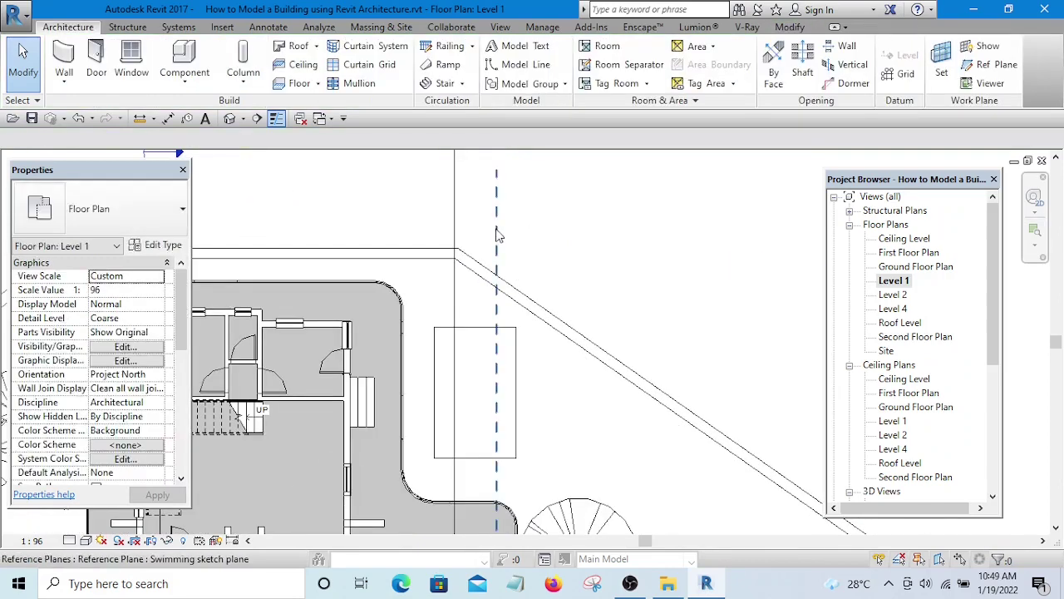
- Check the Name property of the reference plane that crosses the pool block
{"action": "left_click", "coordinate": [497, 232]}
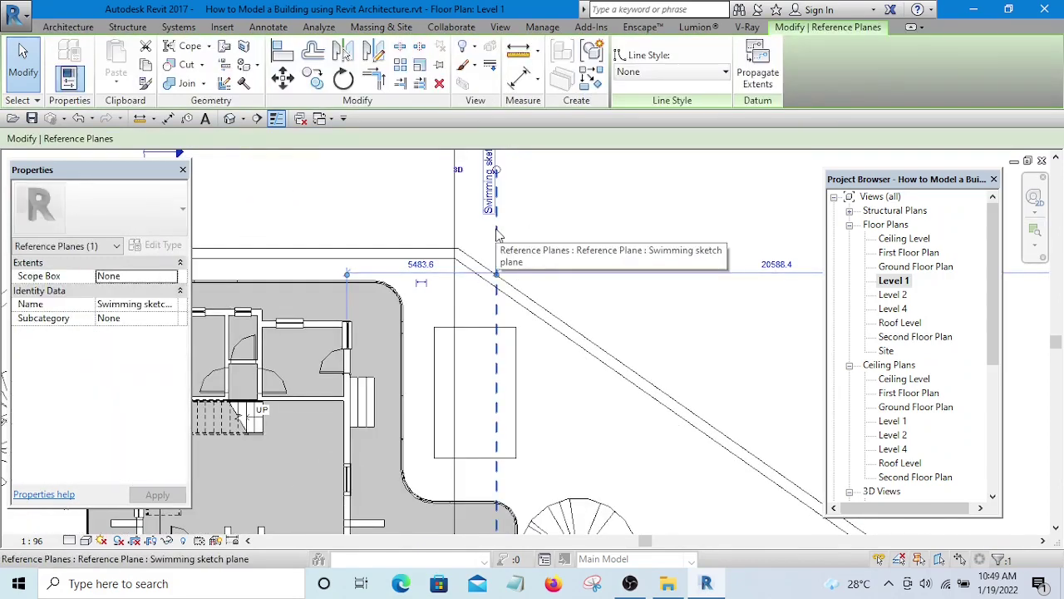
{"action": "left_click", "coordinate": [135, 306]}
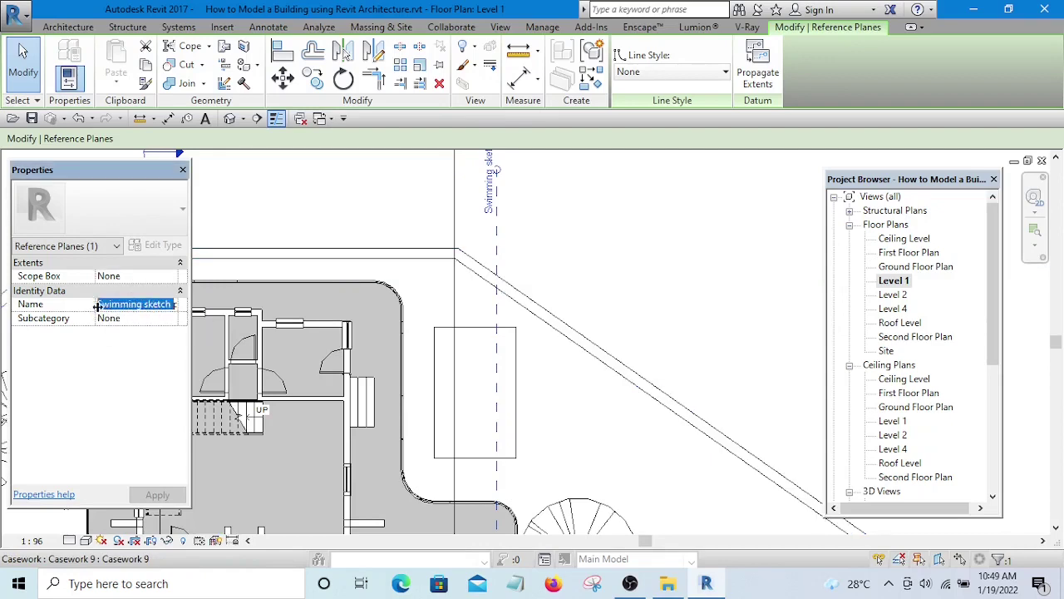
{"action": "left_click", "coordinate": [532, 275]}
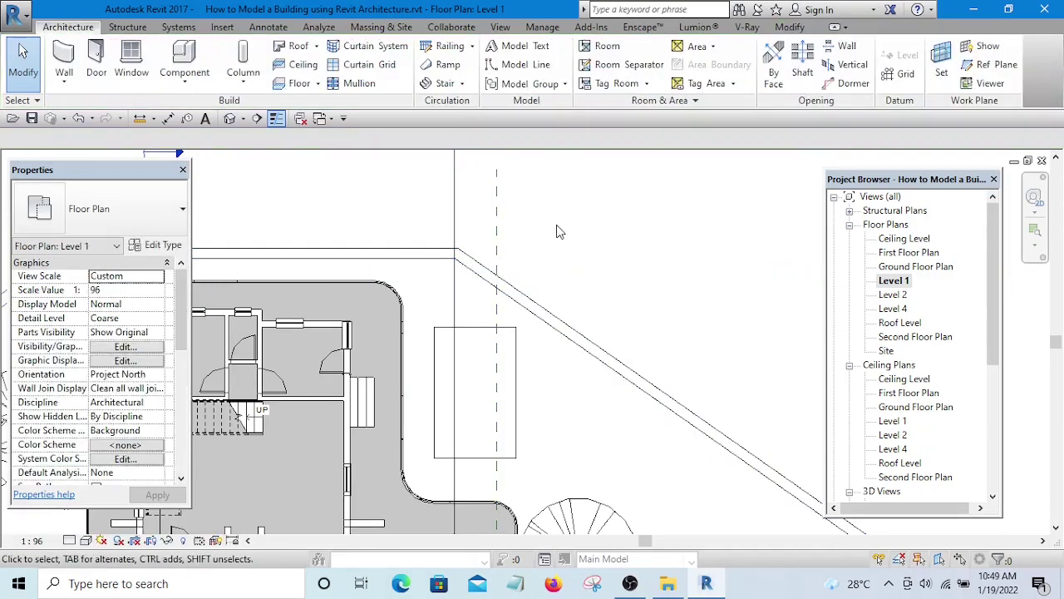
{"action": "left_click", "coordinate": [496, 245]}
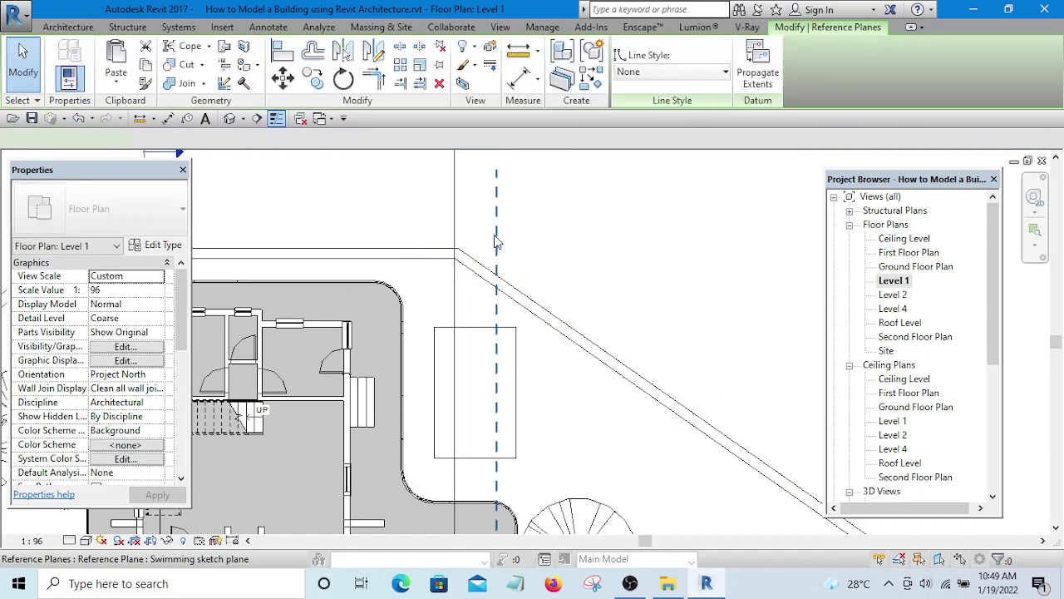
{"action": "scroll", "coordinate": [559, 222], "scroll_direction": "down", "scroll_amount": 4}
{"action": "left_click", "coordinate": [562, 218]}
{"action": "scroll", "coordinate": [522, 234], "scroll_direction": "up", "scroll_amount": 4}
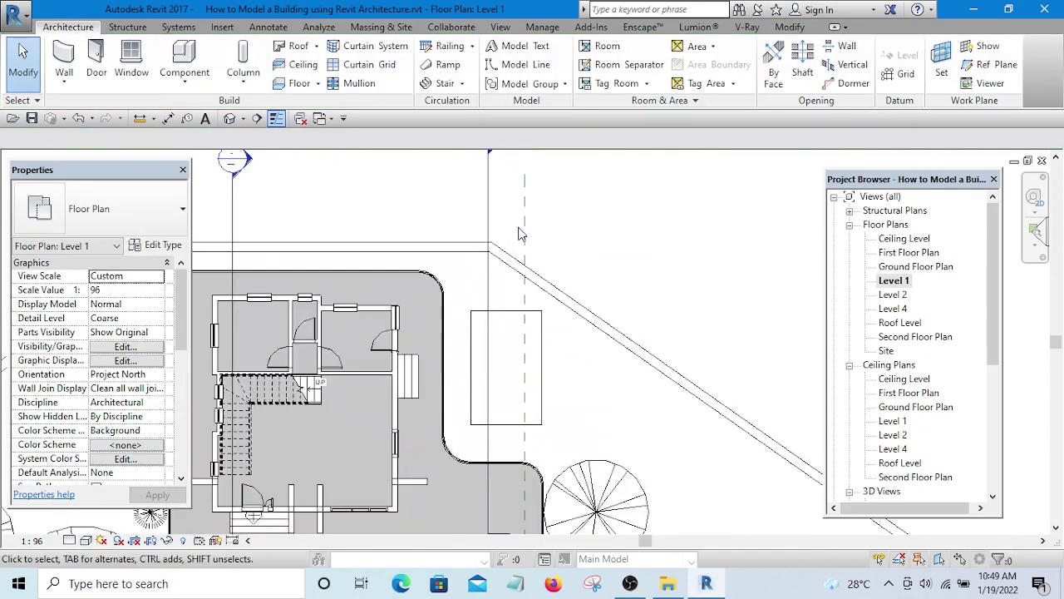
{"action": "left_click", "coordinate": [525, 233]}
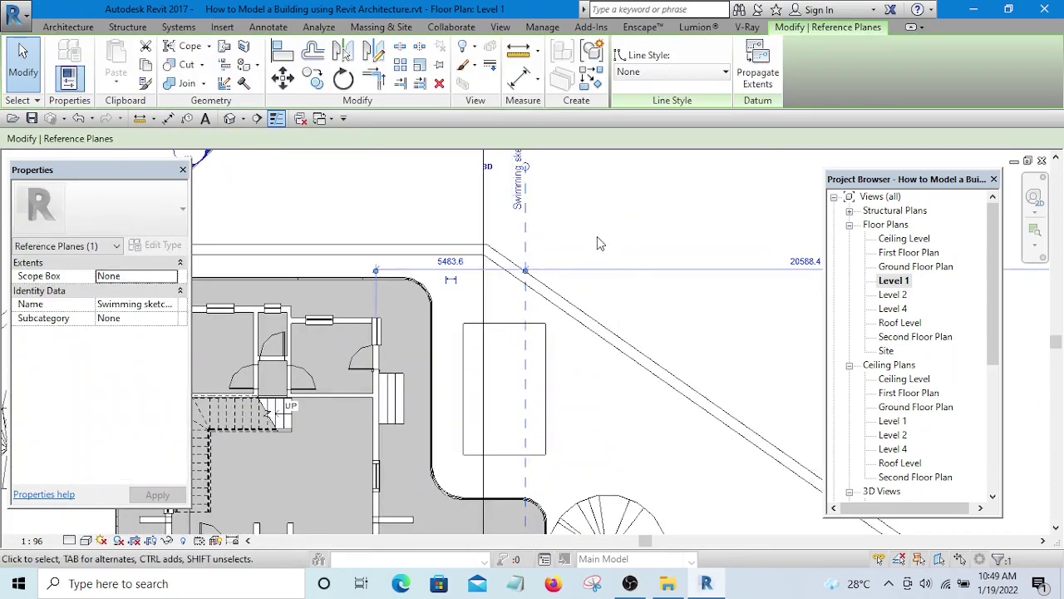
{"action": "scroll", "coordinate": [597, 236], "scroll_direction": "down", "scroll_amount": 4}
{"action": "scroll", "coordinate": [582, 231], "scroll_direction": "up", "scroll_amount": 5}
{"action": "left_click", "coordinate": [513, 229]}
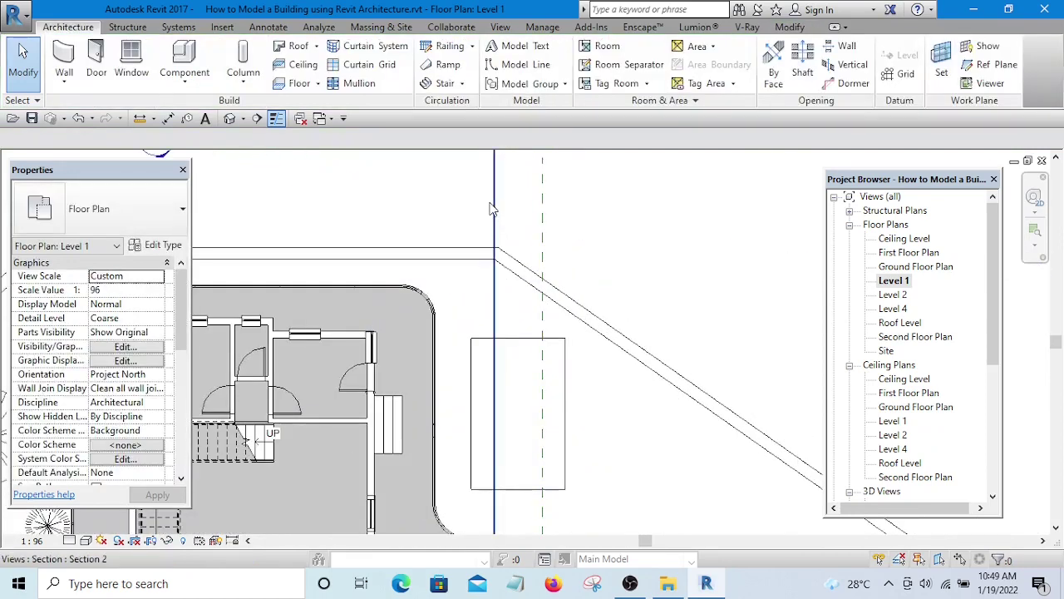
- Open the Section 2 view from its section line crossing the pool block
{"action": "left_click", "coordinate": [495, 210]}
{"action": "right_click", "coordinate": [495, 210]}
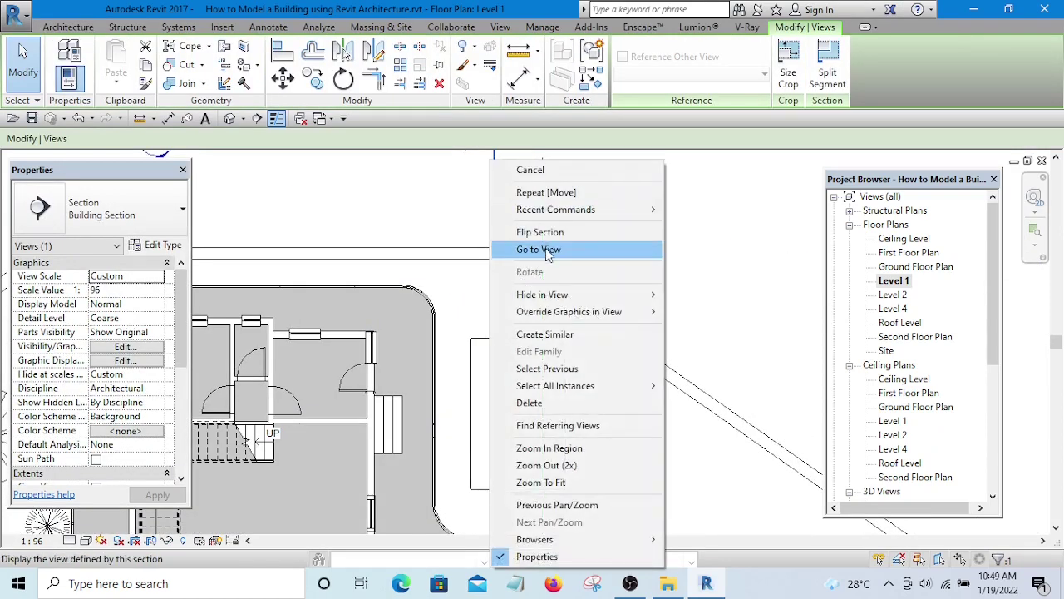
{"action": "left_click", "coordinate": [547, 251]}
{"action": "middle_click_drag", "start_coordinate": [505, 340], "coordinate": [426, 351]}
{"action": "scroll", "coordinate": [509, 345], "scroll_direction": "down", "scroll_amount": 2}
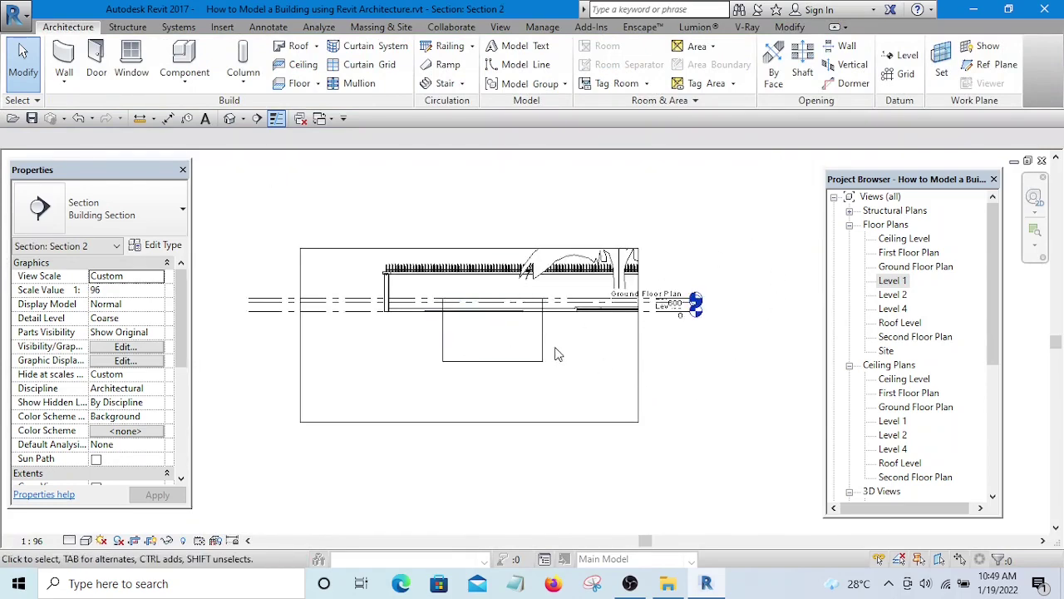
- Reopen the pool casework block for in-place editing from the section view
{"action": "left_click", "coordinate": [505, 339]}
{"action": "scroll", "coordinate": [506, 339], "scroll_direction": "up", "scroll_amount": 3}
{"action": "scroll", "coordinate": [507, 339], "scroll_direction": "up", "scroll_amount": 1}
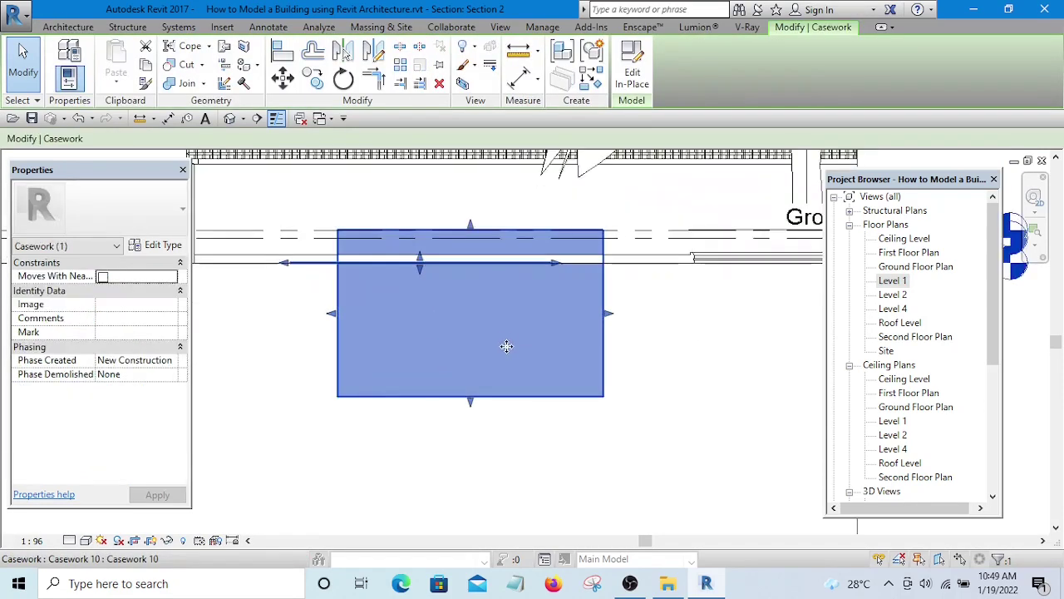
{"action": "left_click", "coordinate": [633, 77]}
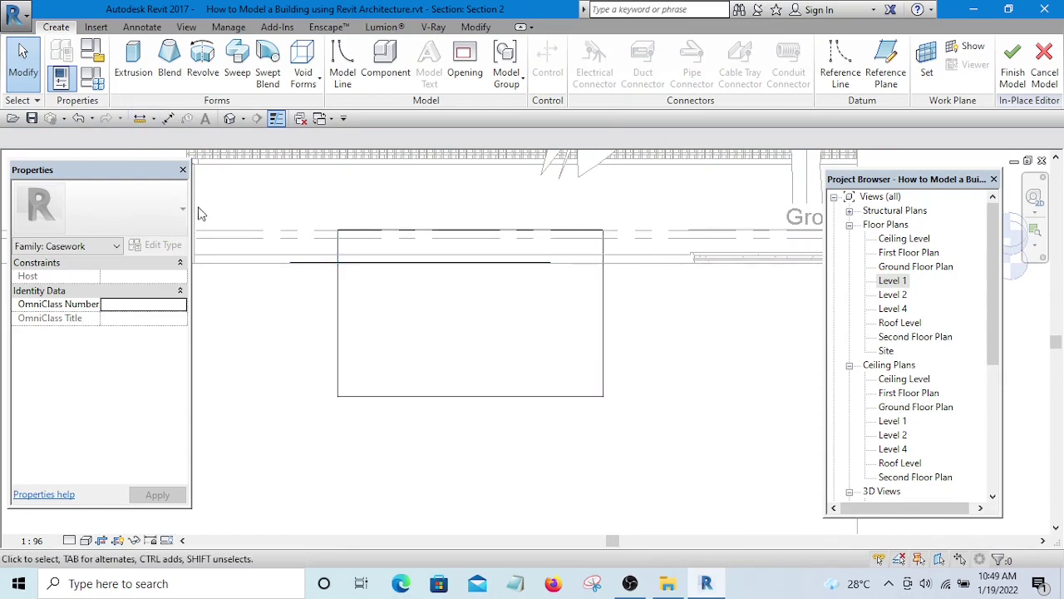
- Start a void extrusion with the work plane set to Reference Plane : Swimming sketch plane
{"action": "left_click", "coordinate": [320, 80]}
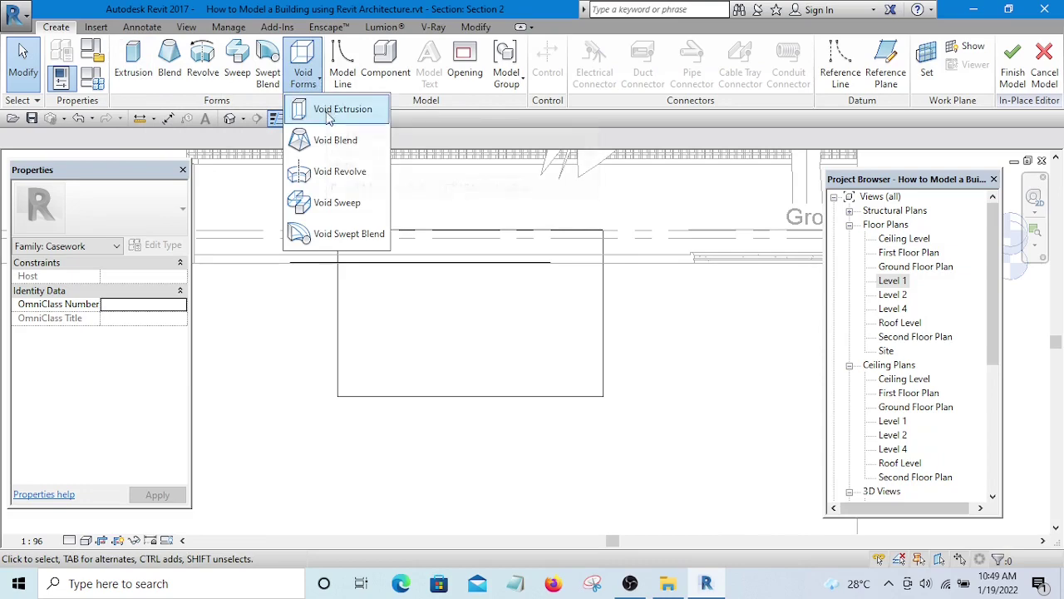
{"action": "left_click", "coordinate": [338, 115]}
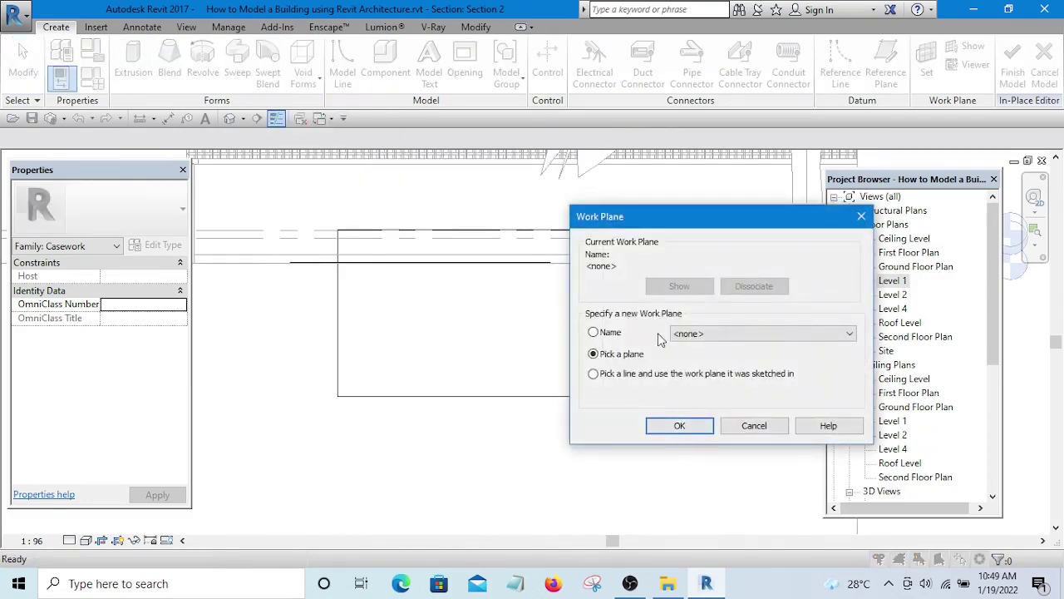
{"action": "left_click", "coordinate": [593, 333]}
{"action": "left_click", "coordinate": [724, 333]}
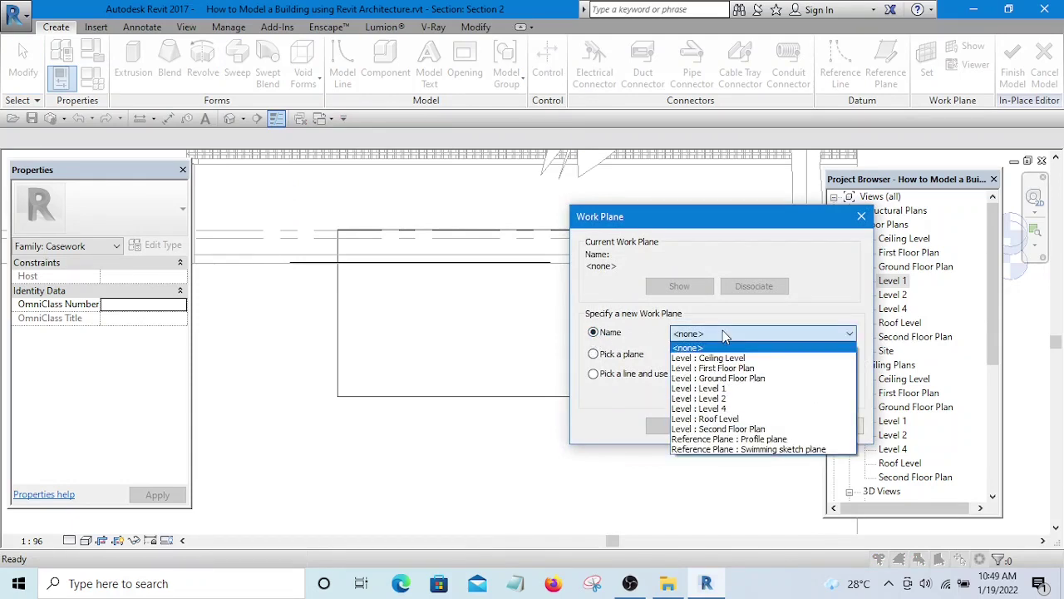
{"action": "left_click", "coordinate": [781, 449]}
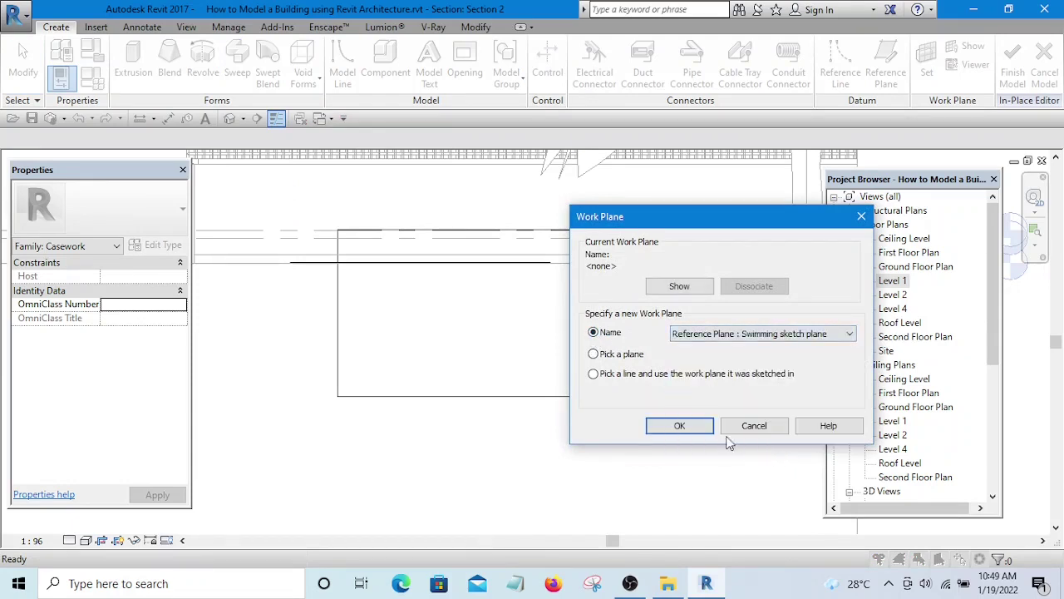
{"action": "left_click", "coordinate": [701, 429]}
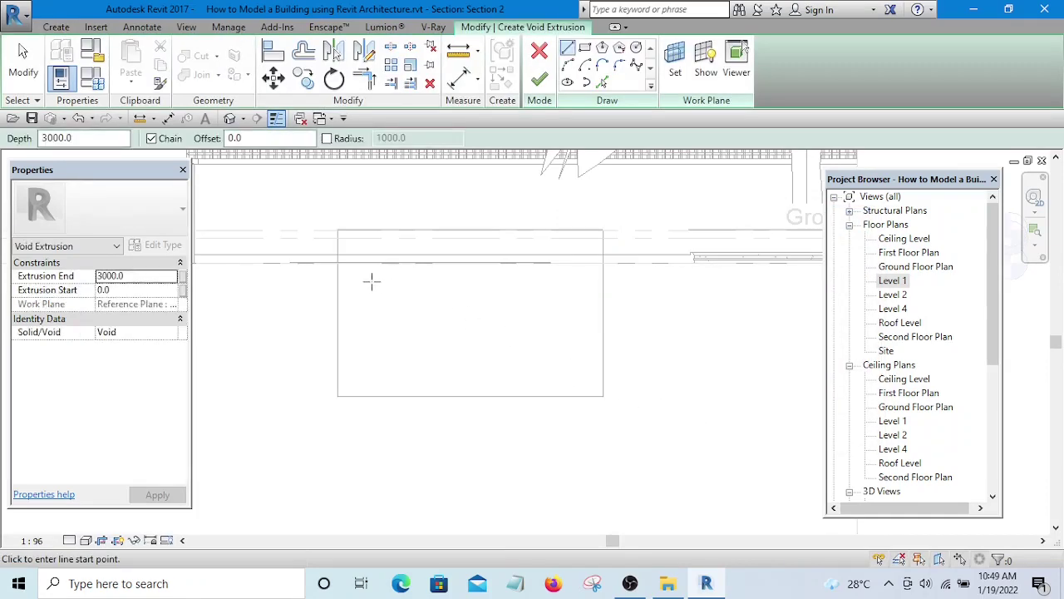
- Draw a rectangular void profile offset -450 from the block outline, between its upper-left and lower-right corners
{"action": "left_click", "coordinate": [585, 48]}
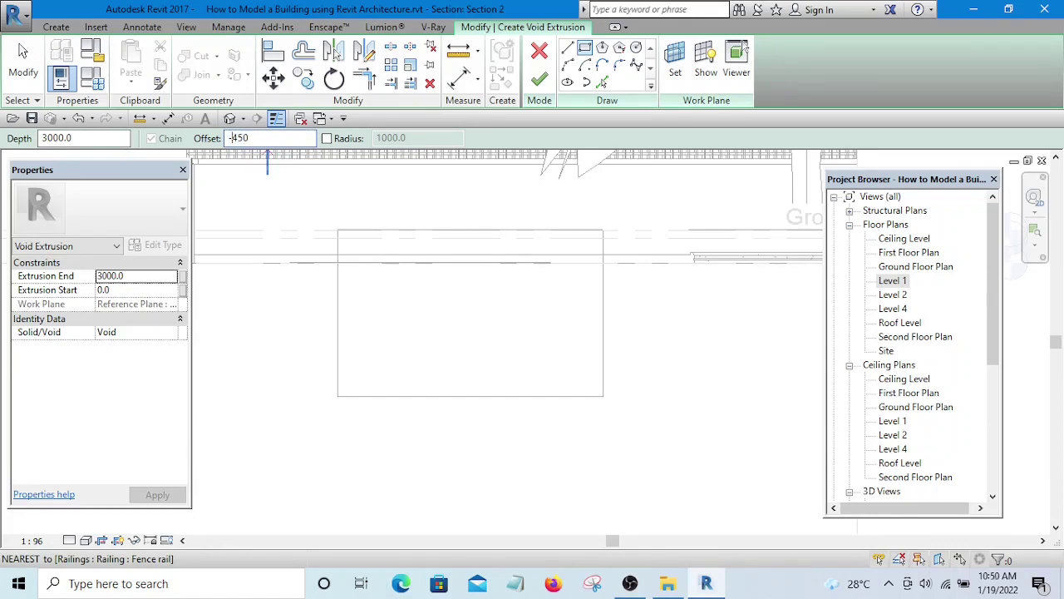
{"action": "left_click", "coordinate": [339, 230]}
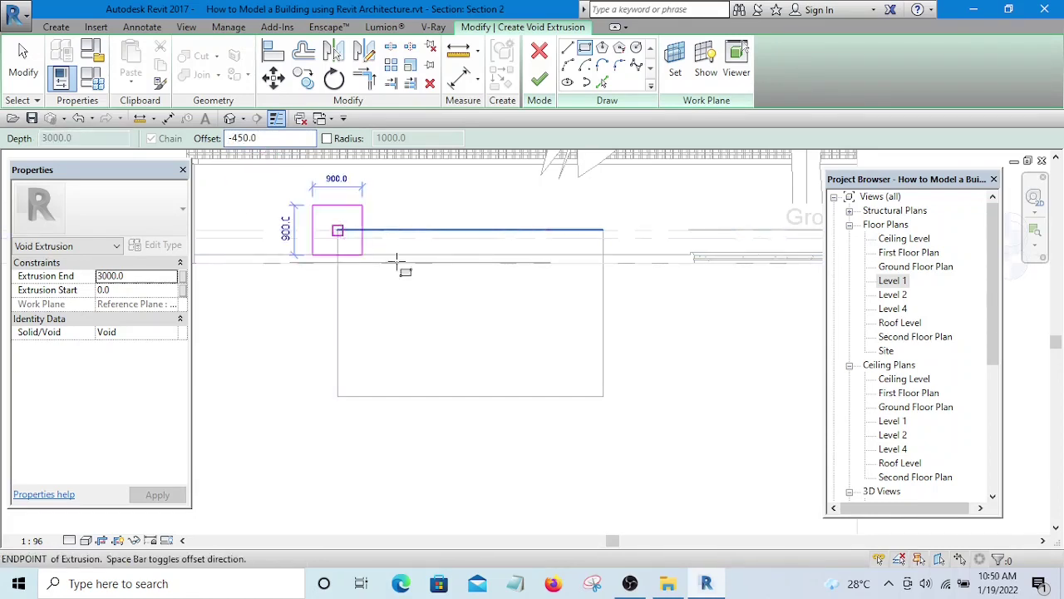
{"action": "left_click", "coordinate": [603, 397]}
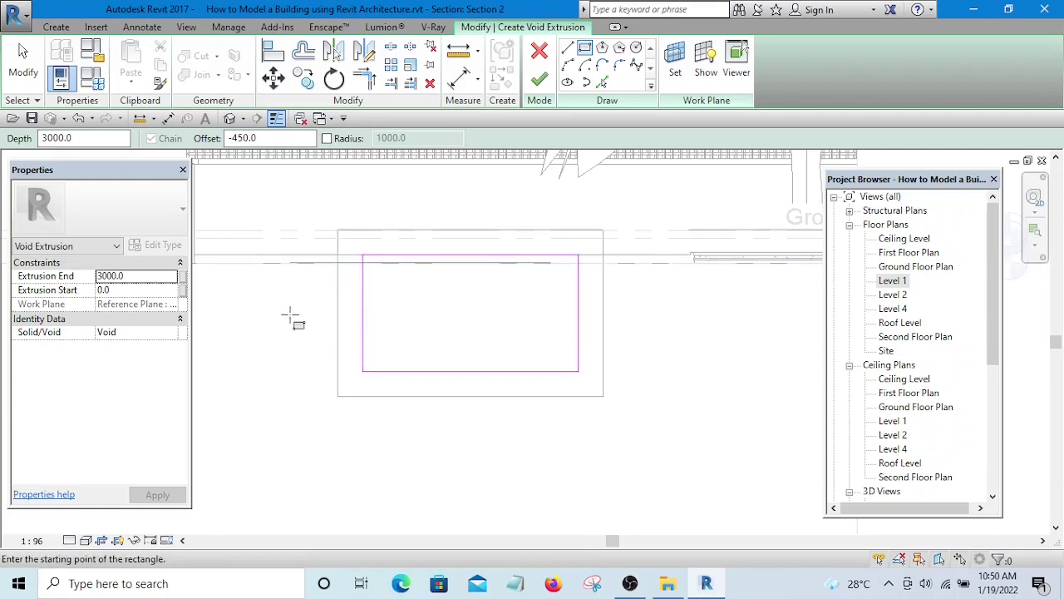
- Move the void profile's upper edge above the block's top, making the profile about 2900 mm high
{"action": "scroll", "coordinate": [533, 261], "scroll_direction": "up", "scroll_amount": 2}
{"action": "scroll", "coordinate": [533, 258], "scroll_direction": "down", "scroll_amount": 2}
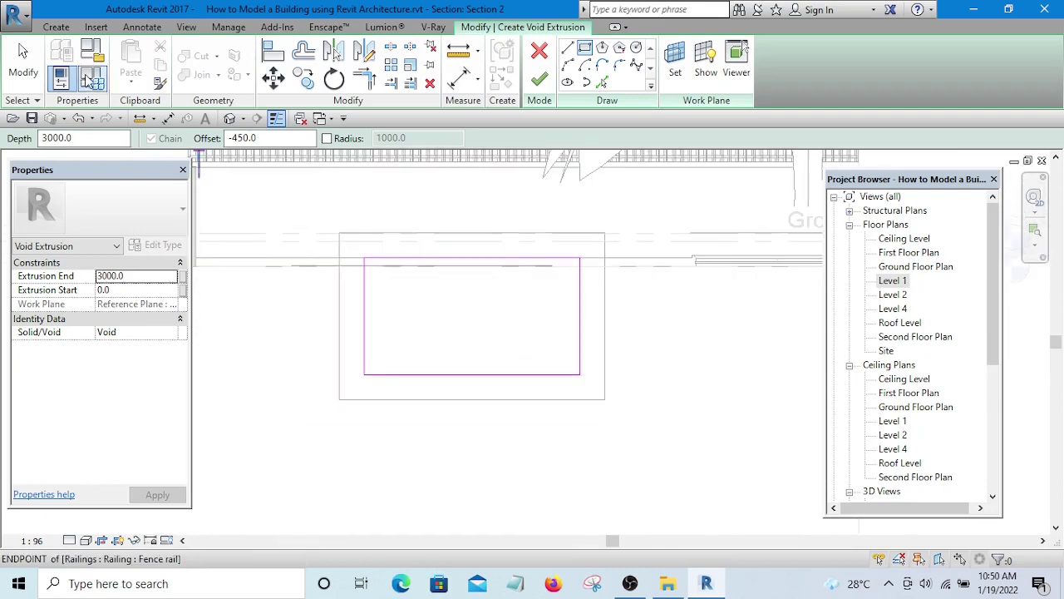
{"action": "left_click", "coordinate": [22, 53]}
{"action": "scroll", "coordinate": [430, 257], "scroll_direction": "up", "scroll_amount": 3}
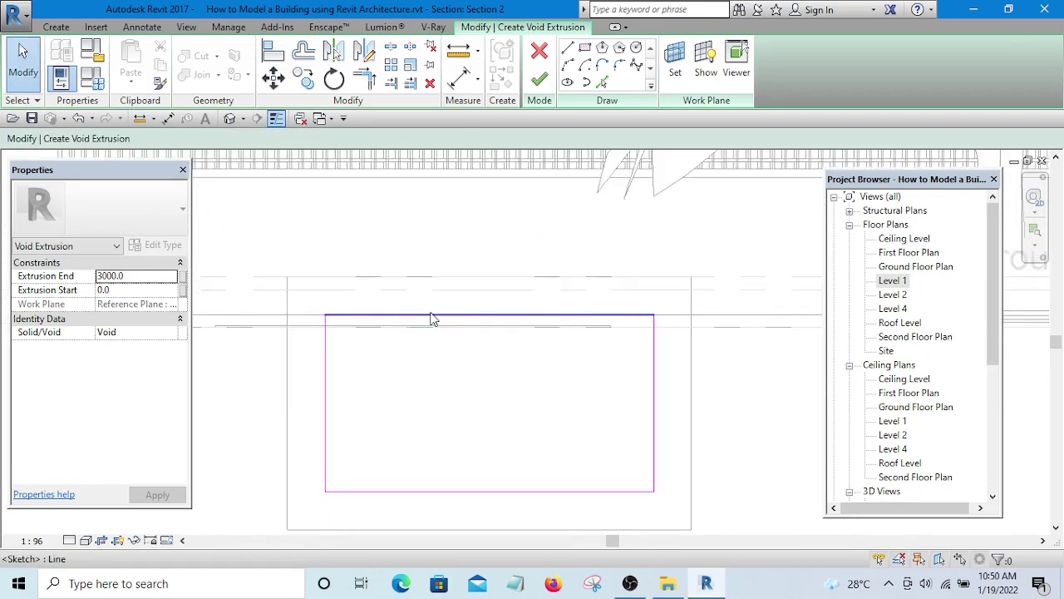
{"action": "left_click", "coordinate": [430, 255]}
{"action": "left_click_drag", "start_coordinate": [430, 255], "coordinate": [430, 246]}
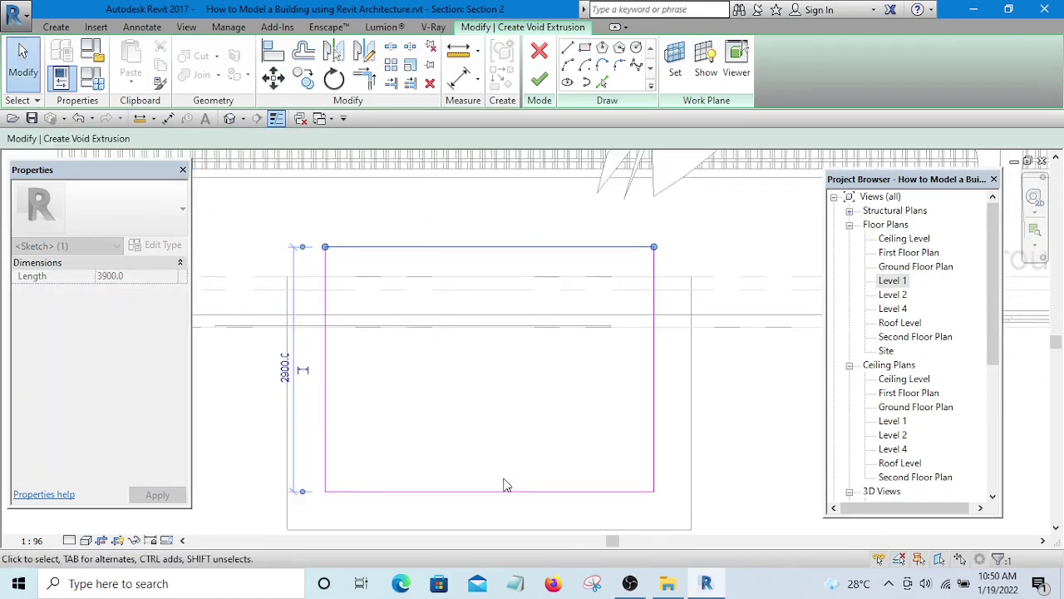
- Raise the lower edge of the void profile to leave a thicker pool floor beneath it
{"action": "mouse_move", "coordinate": [488, 491]}
{"action": "left_mouse_down"}
{"action": "mouse_move", "coordinate": [487, 456]}
{"action": "mouse_move", "coordinate": [529, 461]}
{"action": "left_mouse_up"}
{"action": "left_click", "coordinate": [723, 452]}
{"action": "scroll", "coordinate": [677, 432], "scroll_direction": "down", "scroll_amount": 2}
{"action": "middle_click_drag", "start_coordinate": [647, 463], "coordinate": [561, 389]}
{"action": "scroll", "coordinate": [549, 395], "scroll_direction": "up", "scroll_amount": 2}
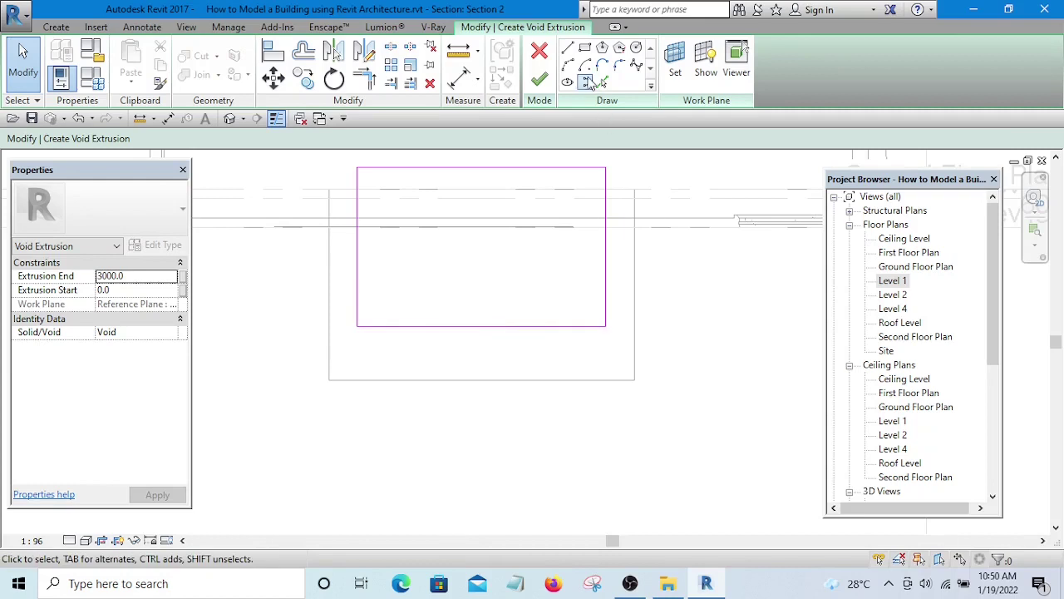
- Draw a start-end-radius arc from the middle of the void profile's left edge to its bottom edge, bulging upward, for a sloping pool floor
{"action": "left_click", "coordinate": [568, 65]}
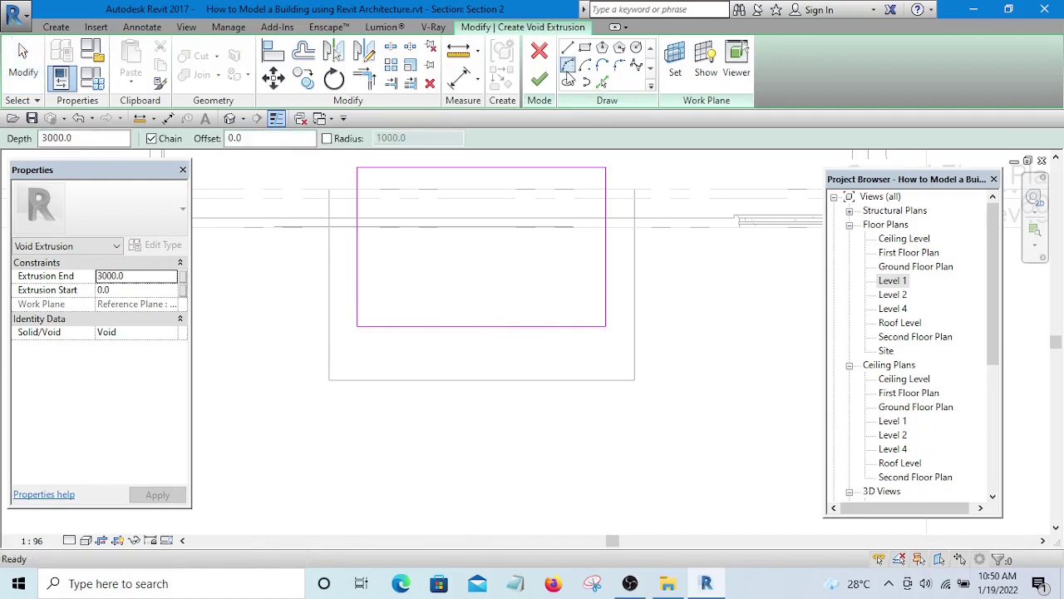
{"action": "left_click", "coordinate": [357, 247]}
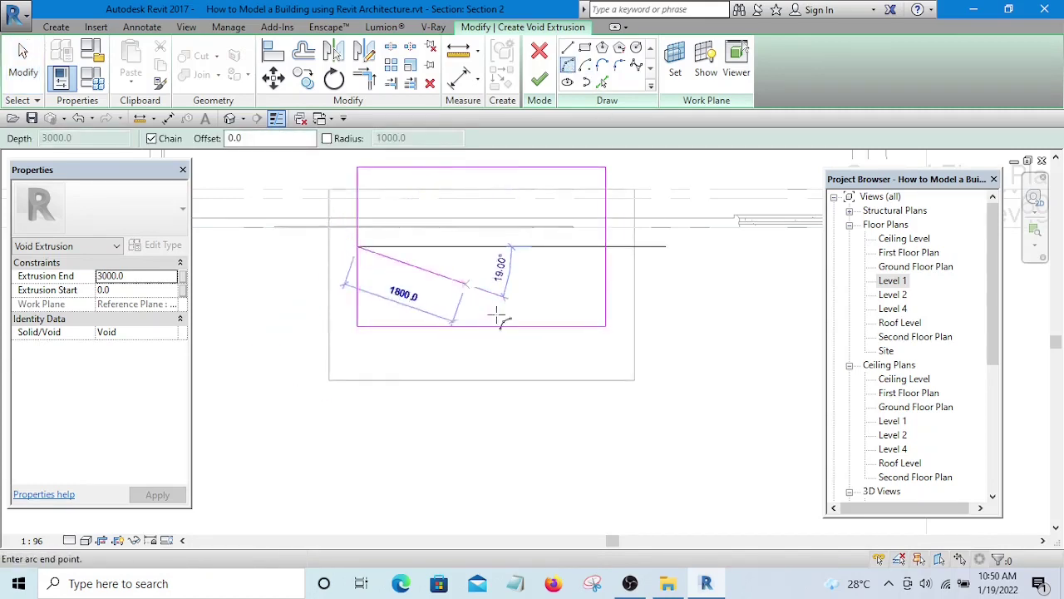
{"action": "left_click", "coordinate": [547, 326]}
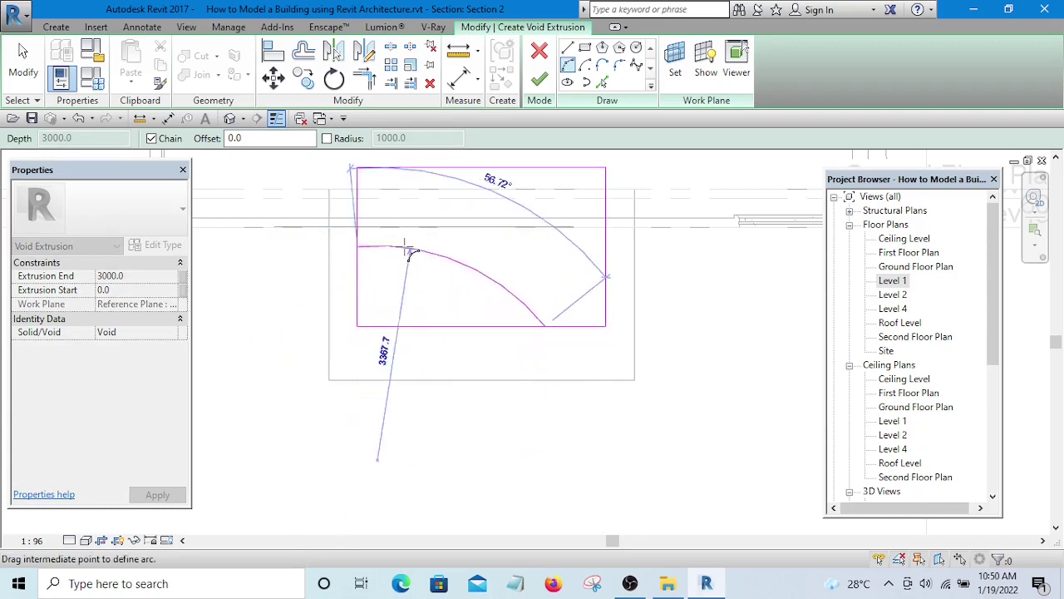
{"action": "left_click", "coordinate": [418, 262]}
{"action": "key", "text": "Escape"}
{"action": "key", "text": "Escape"}
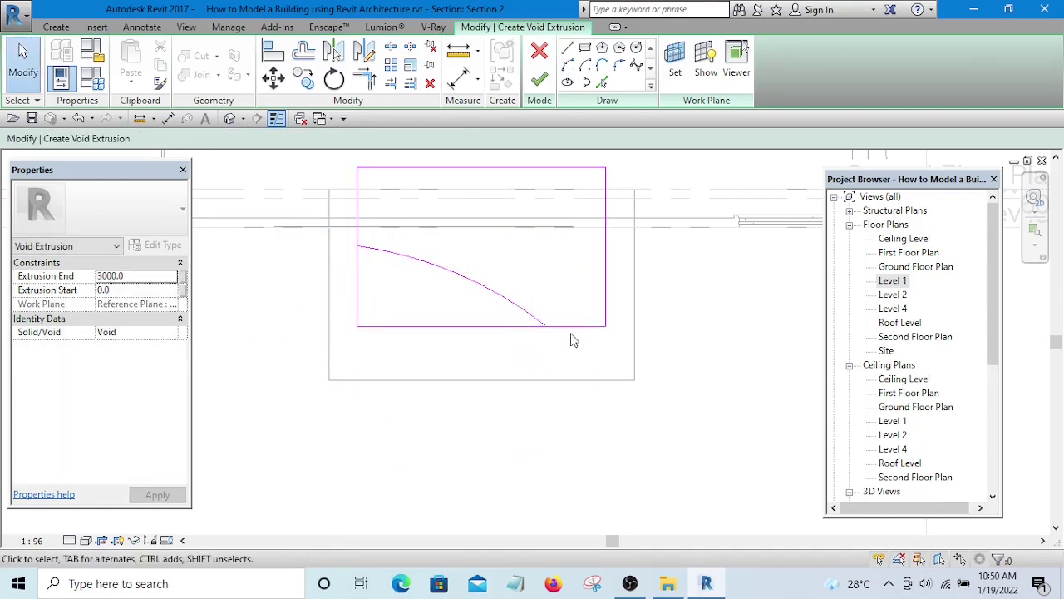
- Trim the profile's left and bottom edges to the arc, removing the lower-left corner, and finish the void extrusion sketch
{"action": "left_click", "coordinate": [364, 80]}
{"action": "left_click", "coordinate": [381, 259]}
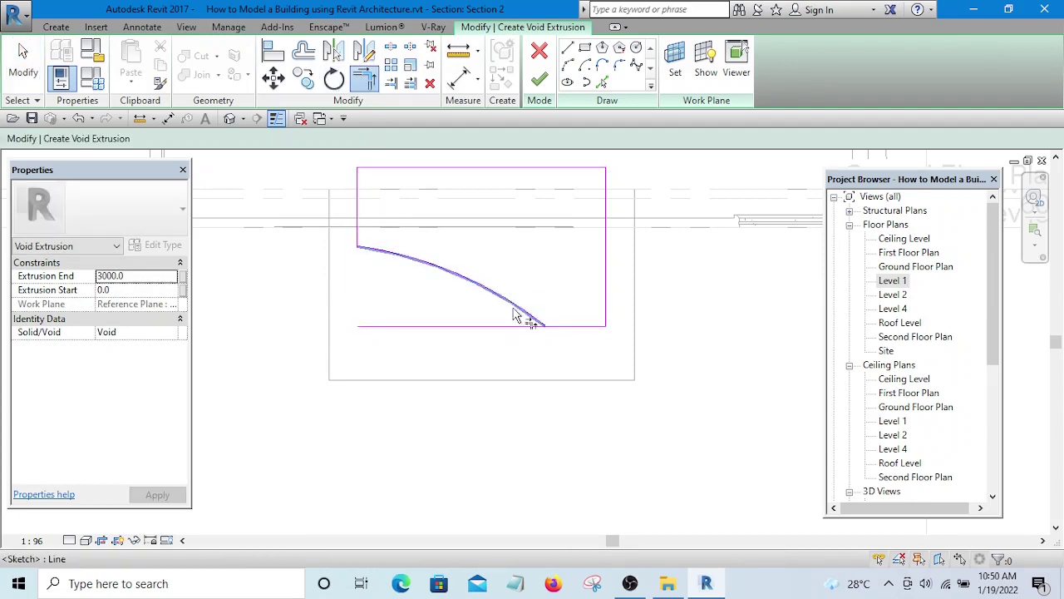
{"action": "left_click", "coordinate": [571, 339]}
{"action": "scroll", "coordinate": [582, 320], "scroll_direction": "down", "scroll_amount": 2}
{"action": "scroll", "coordinate": [549, 83], "scroll_direction": "up", "scroll_amount": 1}
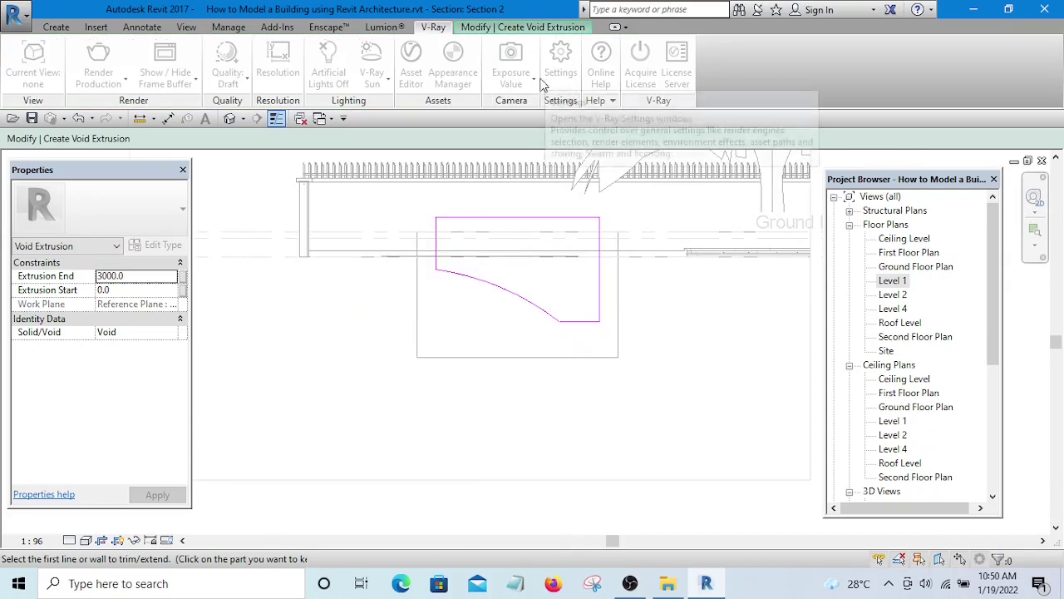
{"action": "left_click", "coordinate": [531, 28]}
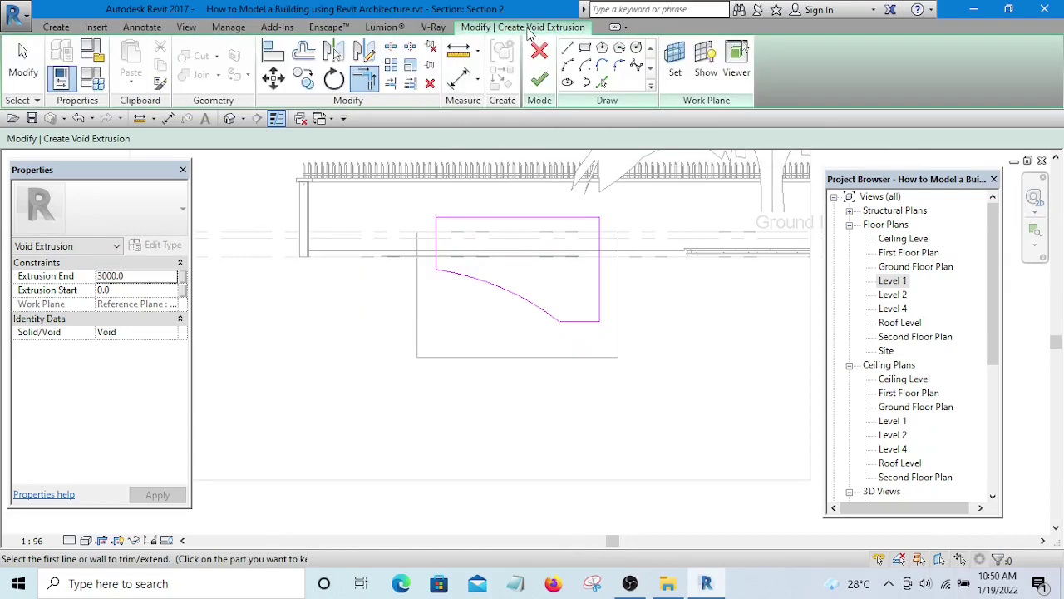
{"action": "left_click", "coordinate": [538, 84]}
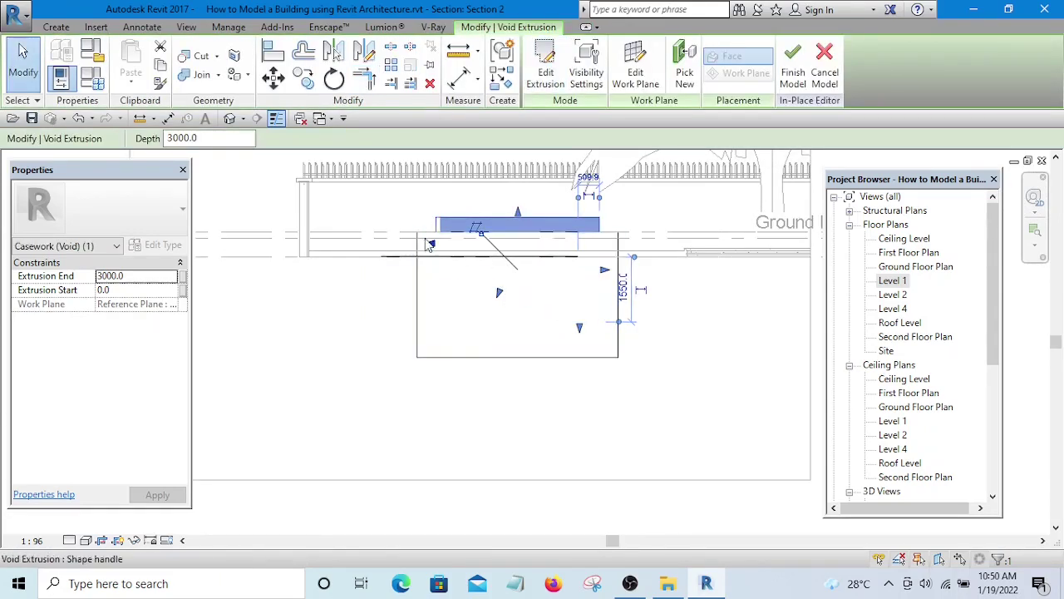
- In the 3D view, stretch the void's ends to sit inside the pool block, from about -1898.5 to 284.1
{"action": "left_click", "coordinate": [229, 118]}
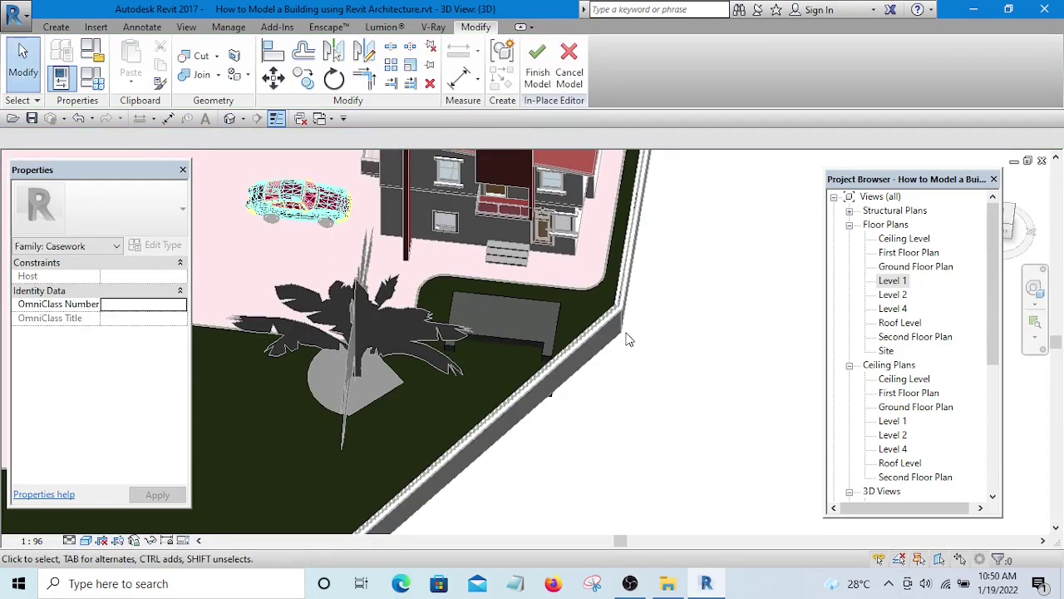
{"action": "middle_click_drag", "start_coordinate": [628, 346], "coordinate": [410, 348], "text": "shift"}
{"action": "left_click", "coordinate": [440, 312]}
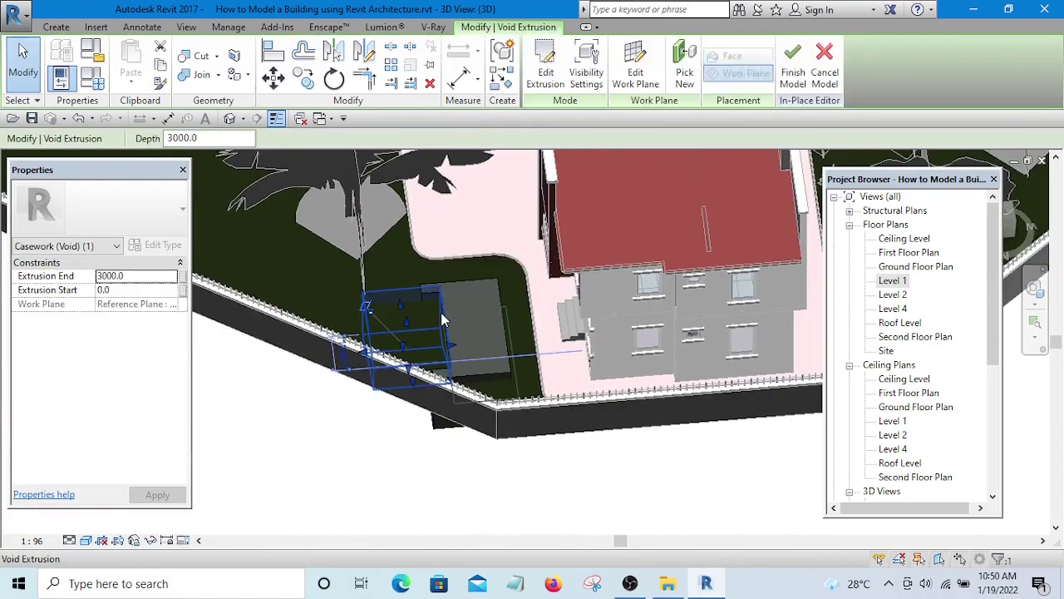
{"action": "scroll", "coordinate": [446, 347], "scroll_direction": "up", "scroll_amount": 3}
{"action": "left_click_drag", "start_coordinate": [454, 348], "coordinate": [524, 337]}
{"action": "left_click_drag", "start_coordinate": [326, 359], "coordinate": [437, 342]}
{"action": "scroll", "coordinate": [508, 340], "scroll_direction": "up", "scroll_amount": 3}
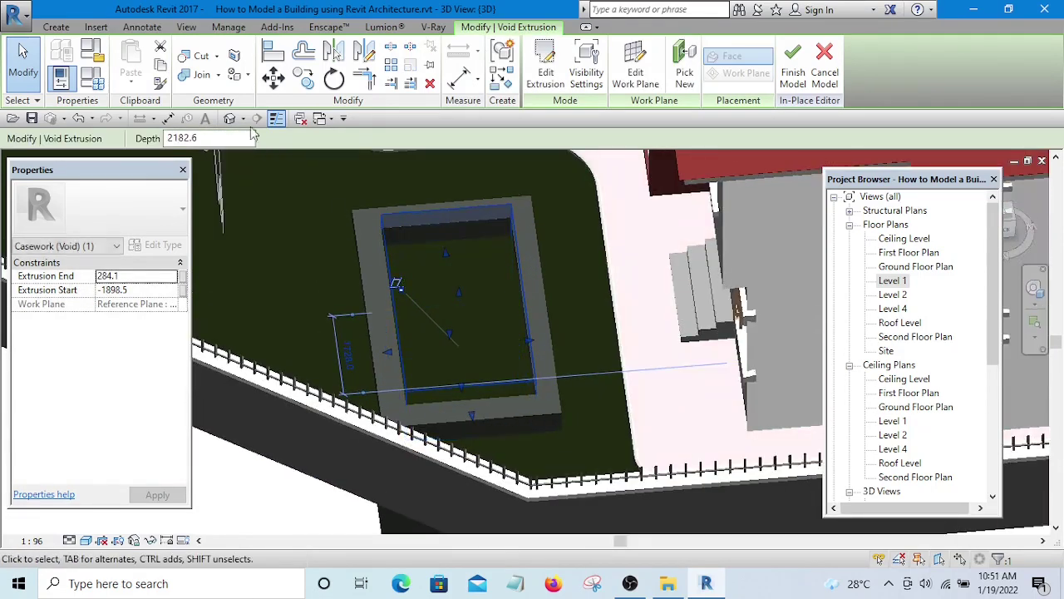
- Cut the pool block with the void using Cut Geometry and finish the in-place model
{"action": "left_click", "coordinate": [192, 63]}
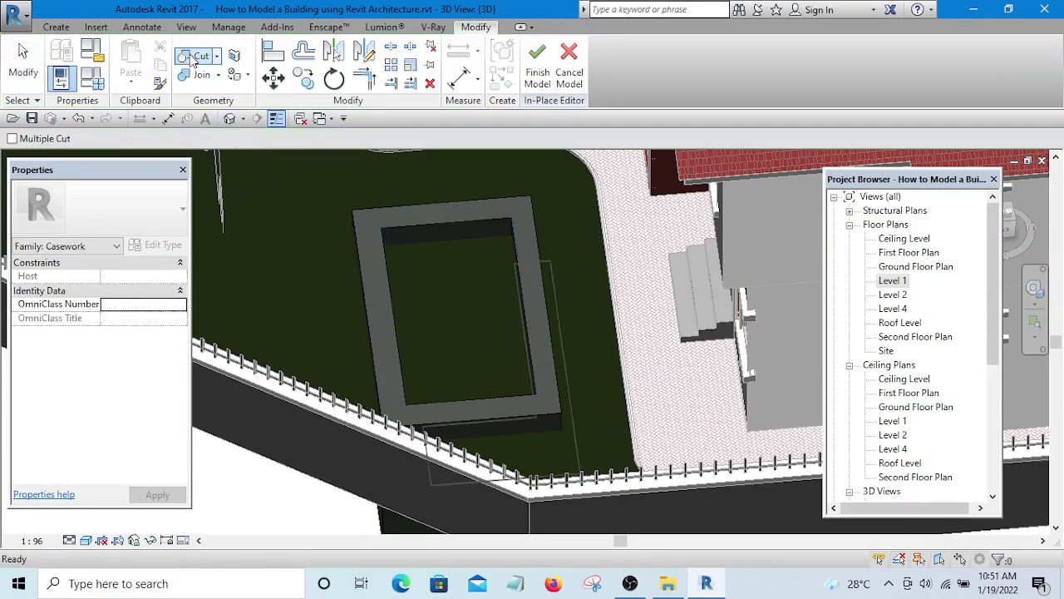
{"action": "left_click", "coordinate": [530, 301]}
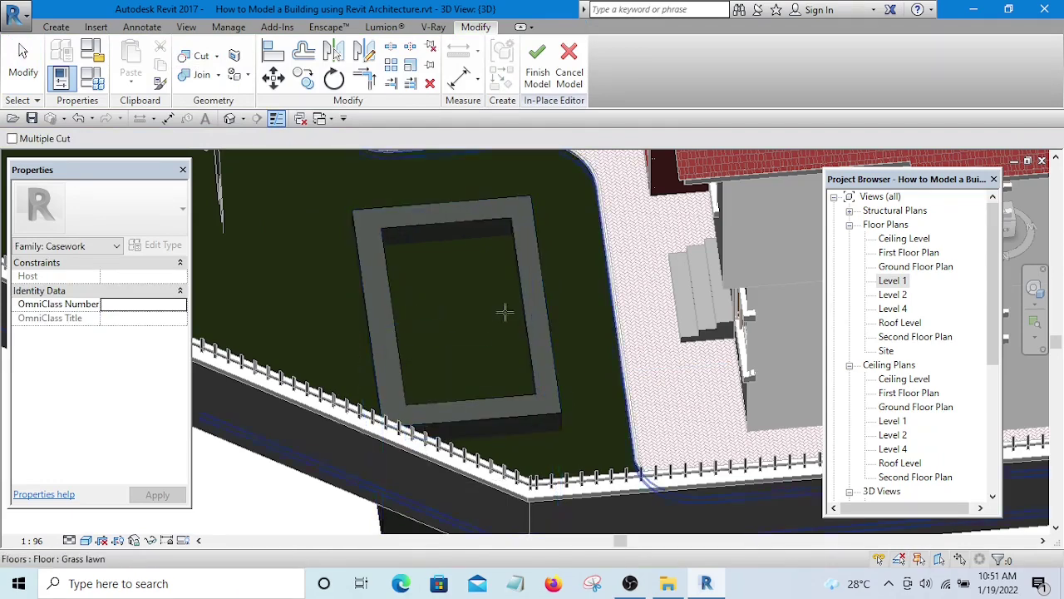
{"action": "left_click", "coordinate": [536, 74]}
- Start editing the boundary of the Grass lawn floor and switch to the Level 1 floor plan
{"action": "scroll", "coordinate": [419, 306], "scroll_direction": "down", "scroll_amount": 4}
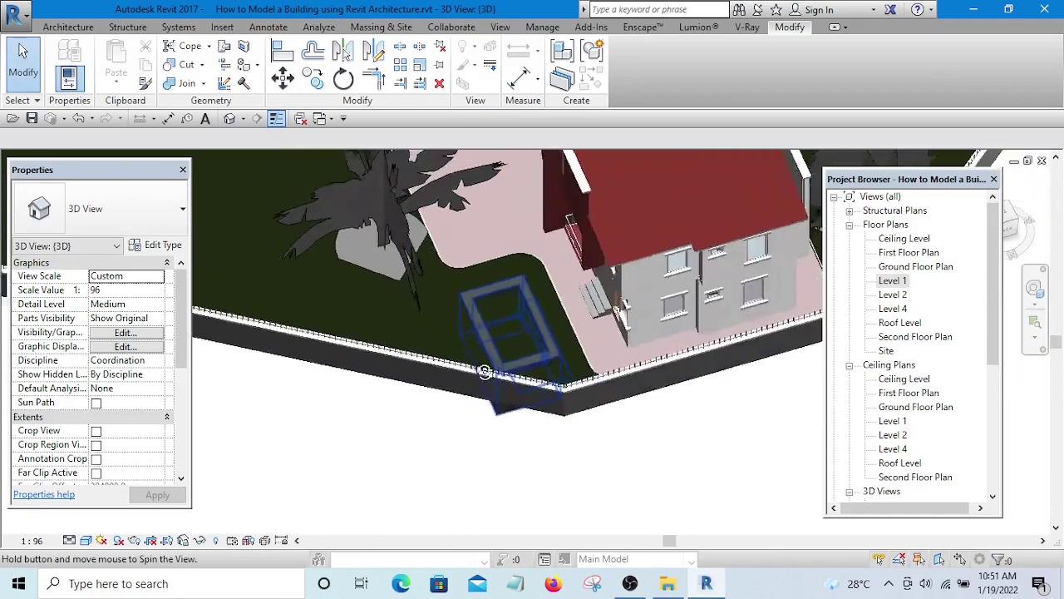
{"action": "scroll", "coordinate": [545, 350], "scroll_direction": "up", "scroll_amount": 5}
{"action": "middle_click_drag", "start_coordinate": [549, 335], "coordinate": [450, 264]}
{"action": "scroll", "coordinate": [448, 314], "scroll_direction": "down", "scroll_amount": 3}
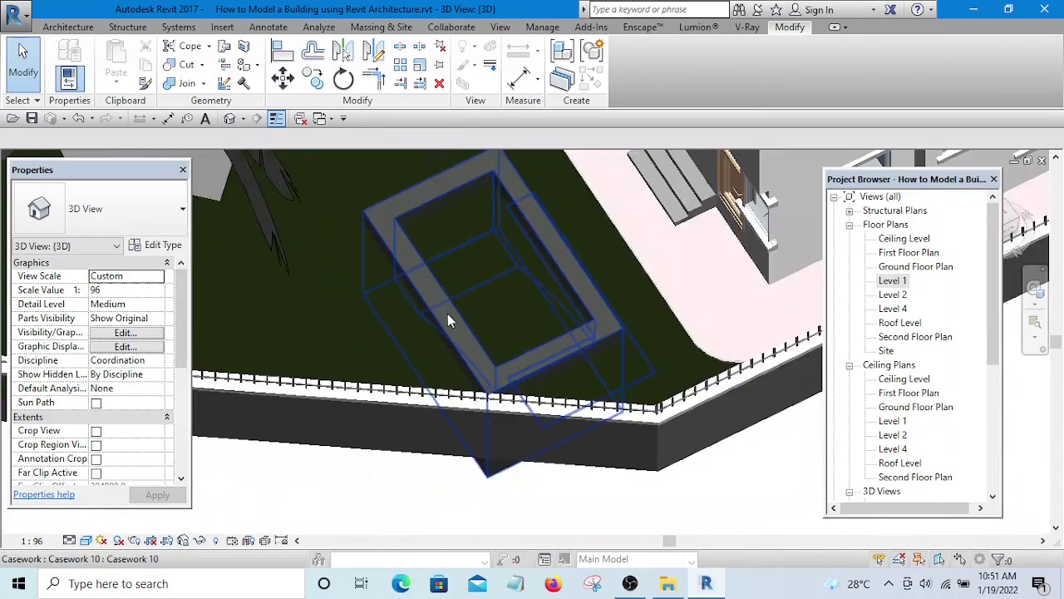
{"action": "middle_click_drag", "start_coordinate": [580, 289], "coordinate": [540, 361], "text": "shift"}
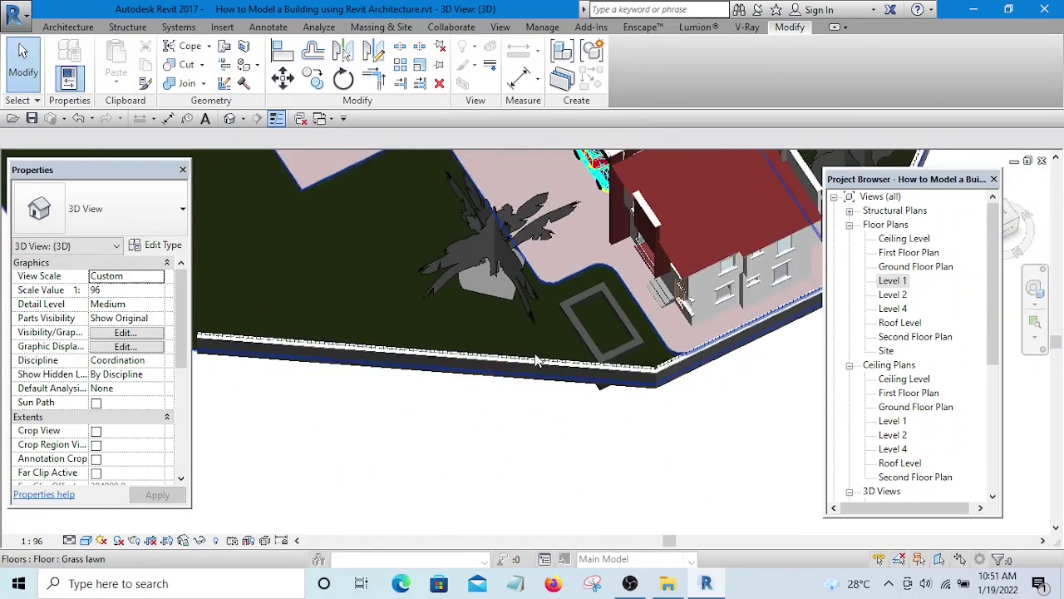
{"action": "left_click", "coordinate": [332, 281]}
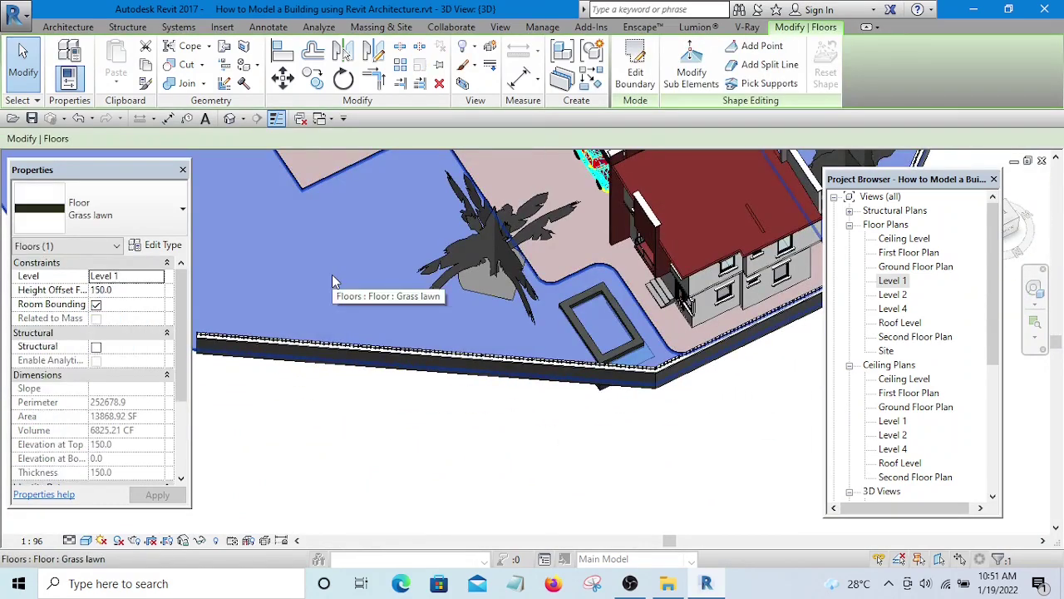
{"action": "left_click", "coordinate": [637, 73]}
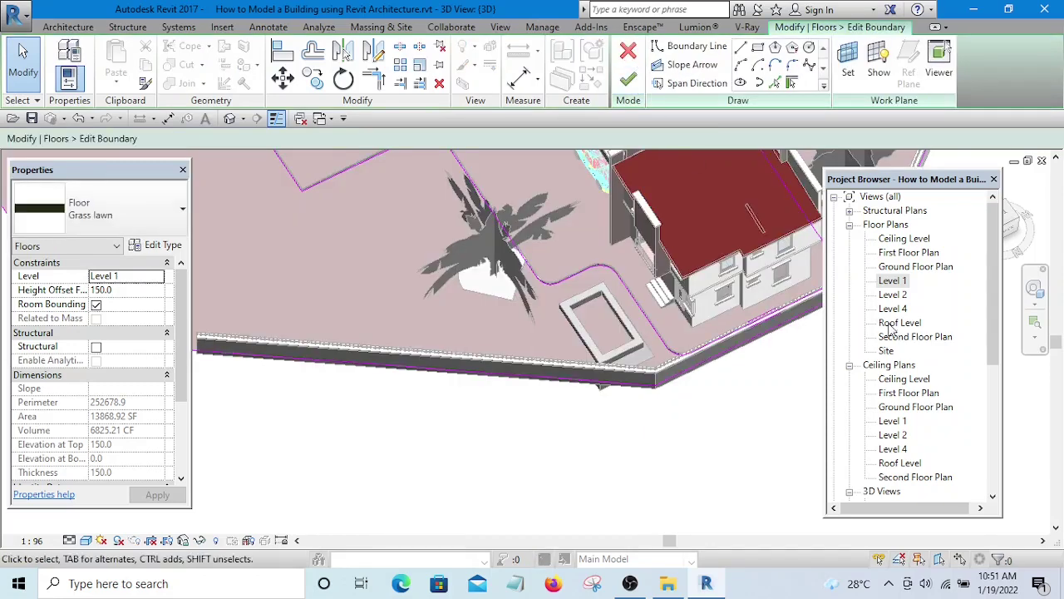
{"action": "double_click", "coordinate": [892, 280]}
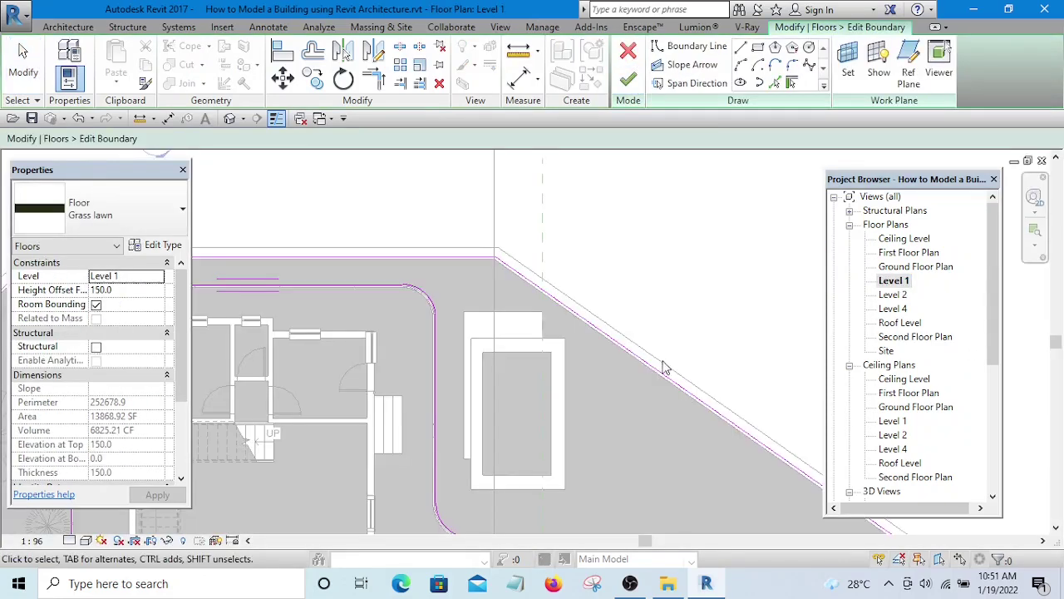
- Draw a rectangular opening about 2500 mm wide within the pool's rim in the lawn boundary and finish the floor edit
{"action": "middle_click_drag", "start_coordinate": [657, 372], "coordinate": [622, 284]}
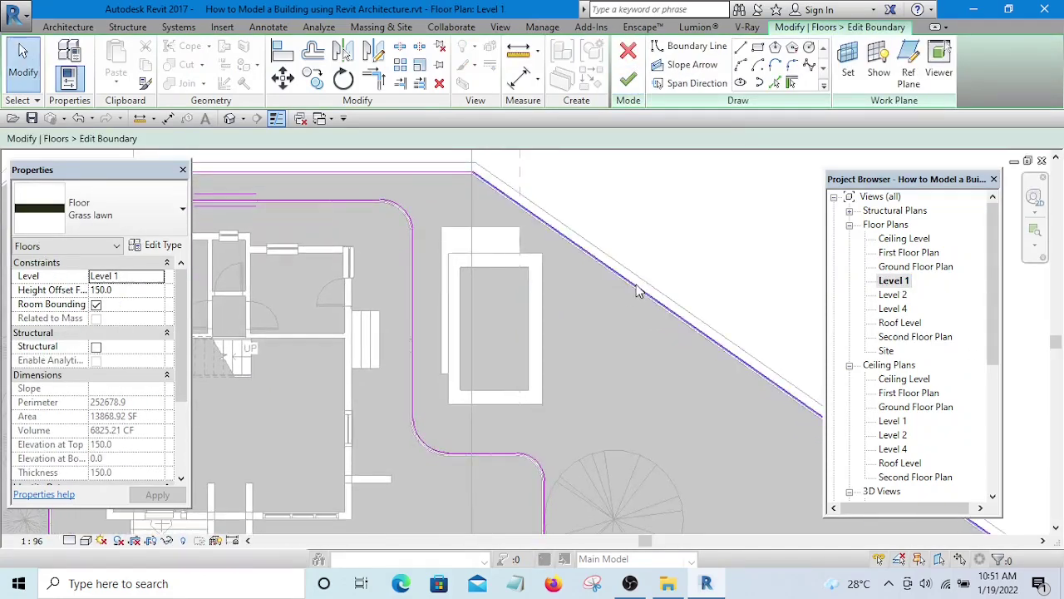
{"action": "left_click", "coordinate": [758, 48]}
{"action": "scroll", "coordinate": [461, 283], "scroll_direction": "up", "scroll_amount": 5}
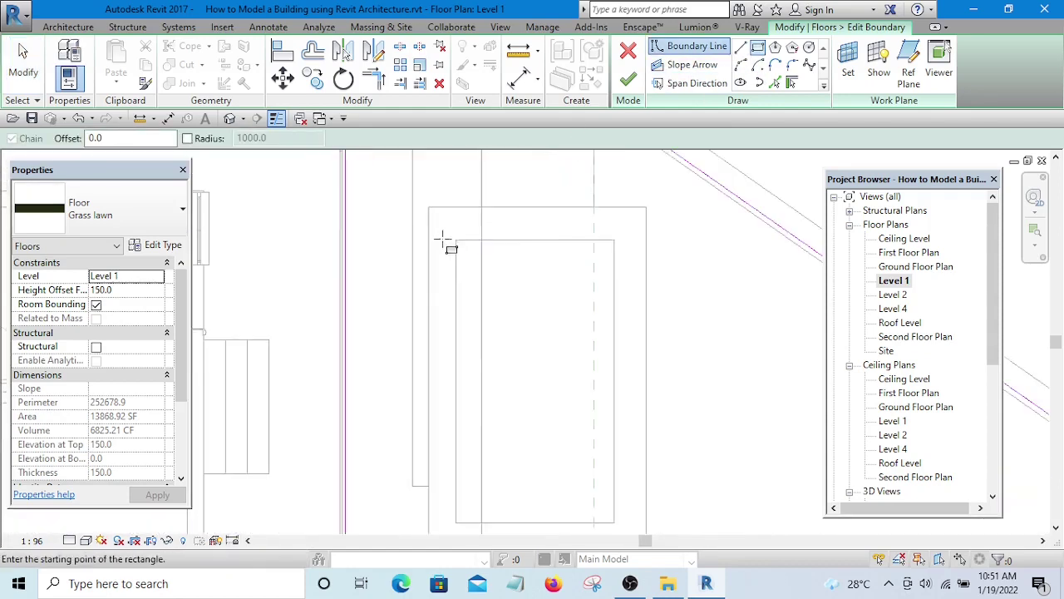
{"action": "left_click", "coordinate": [448, 220]}
{"action": "scroll", "coordinate": [513, 237], "scroll_direction": "down", "scroll_amount": 3}
{"action": "scroll", "coordinate": [572, 407], "scroll_direction": "up", "scroll_amount": 3}
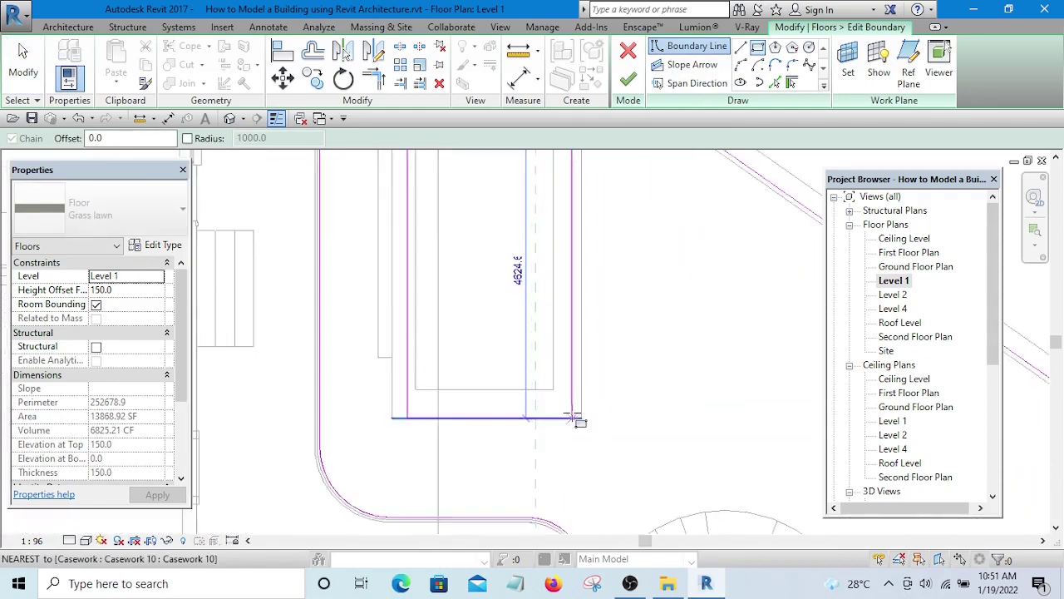
{"action": "left_click", "coordinate": [570, 406]}
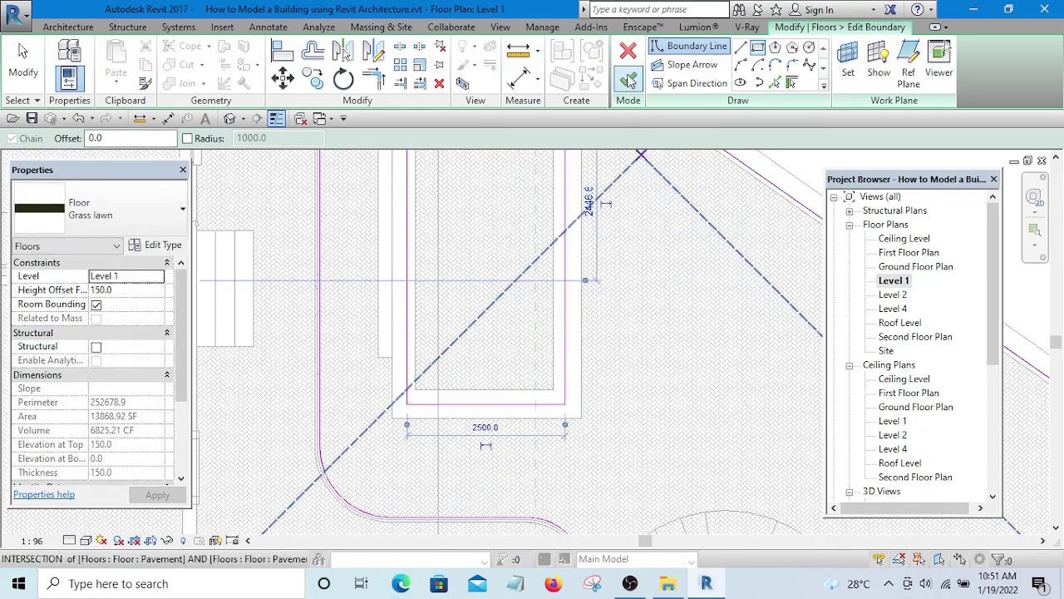
{"action": "left_click", "coordinate": [629, 79]}
{"action": "scroll", "coordinate": [552, 266], "scroll_direction": "down", "scroll_amount": 3}
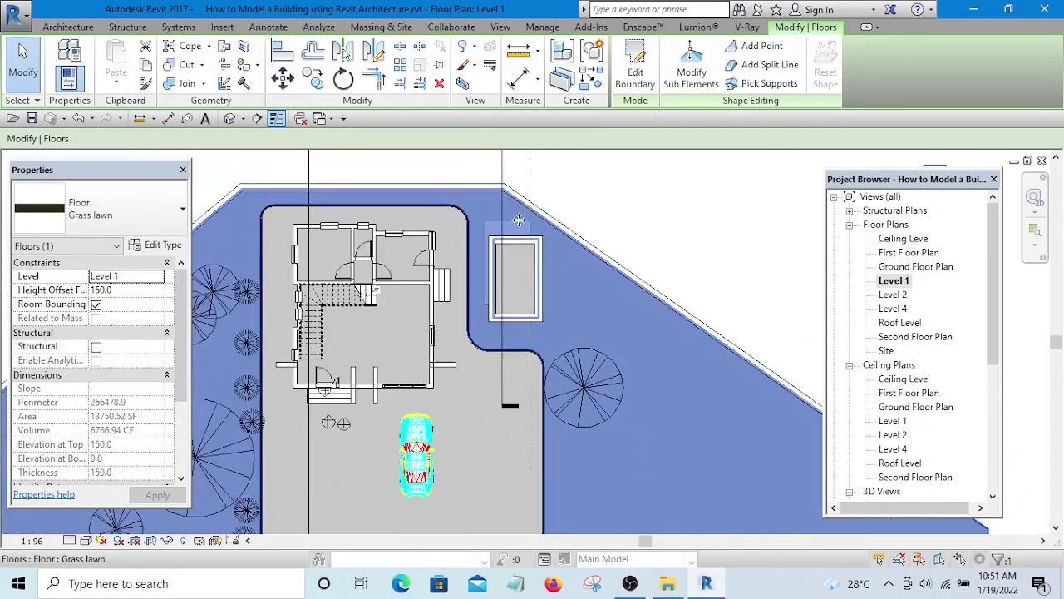
- From the 3D view, start editing the boundary of the Pavement floor covering the pool and return to the Level 1 plan
{"action": "left_click", "coordinate": [230, 119]}
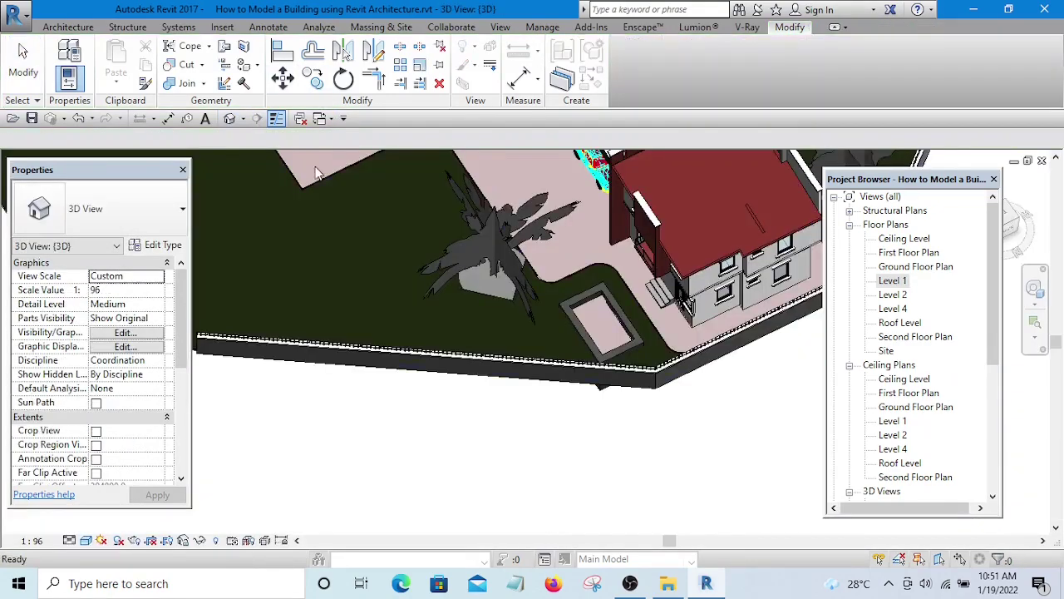
{"action": "scroll", "coordinate": [577, 311], "scroll_direction": "up", "scroll_amount": 5}
{"action": "scroll", "coordinate": [577, 299], "scroll_direction": "down", "scroll_amount": 3}
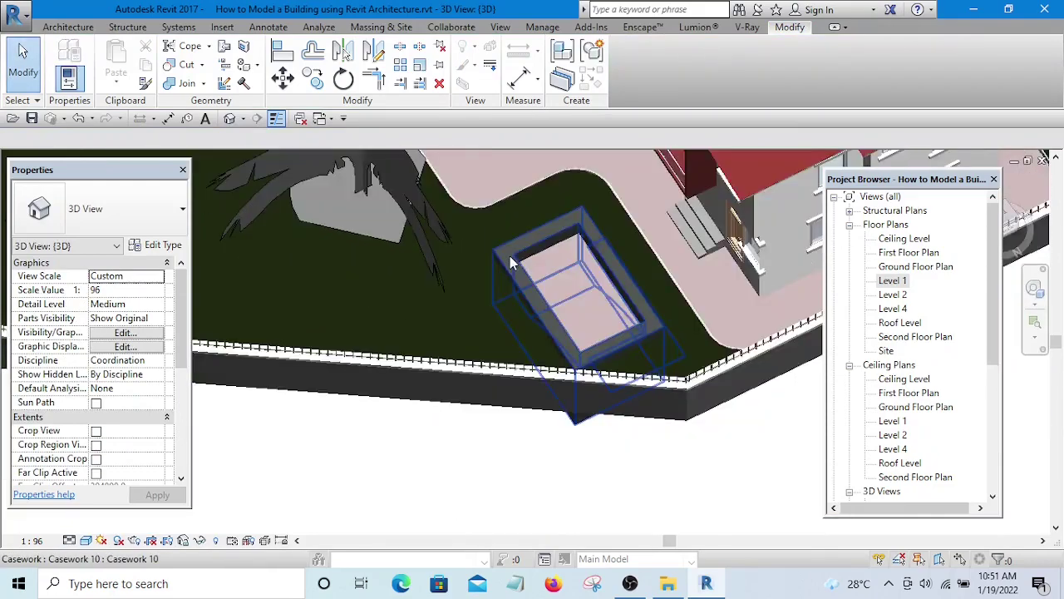
{"action": "scroll", "coordinate": [566, 269], "scroll_direction": "up", "scroll_amount": 3}
{"action": "scroll", "coordinate": [547, 287], "scroll_direction": "down", "scroll_amount": 3}
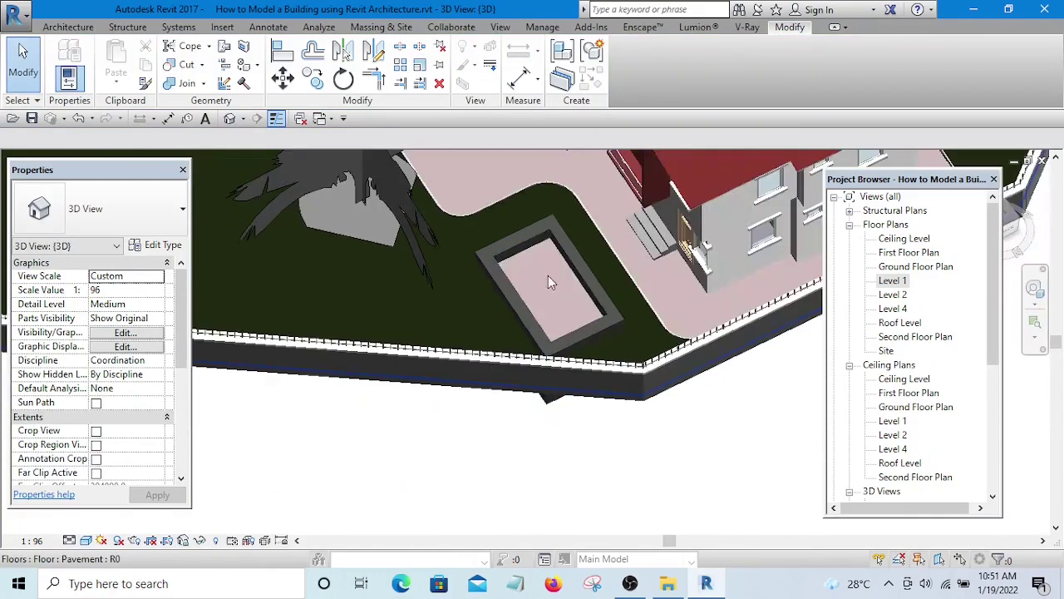
{"action": "scroll", "coordinate": [617, 247], "scroll_direction": "up", "scroll_amount": 2}
{"action": "scroll", "coordinate": [511, 293], "scroll_direction": "up", "scroll_amount": 1}
{"action": "scroll", "coordinate": [531, 321], "scroll_direction": "up", "scroll_amount": 1}
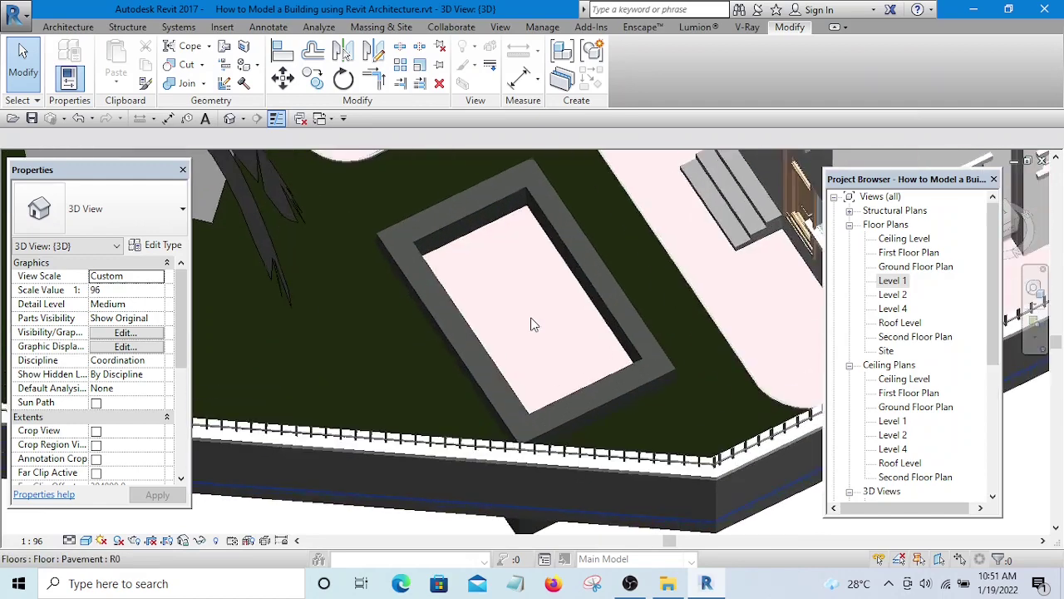
{"action": "scroll", "coordinate": [532, 312], "scroll_direction": "down", "scroll_amount": 2}
{"action": "left_click", "coordinate": [591, 196]}
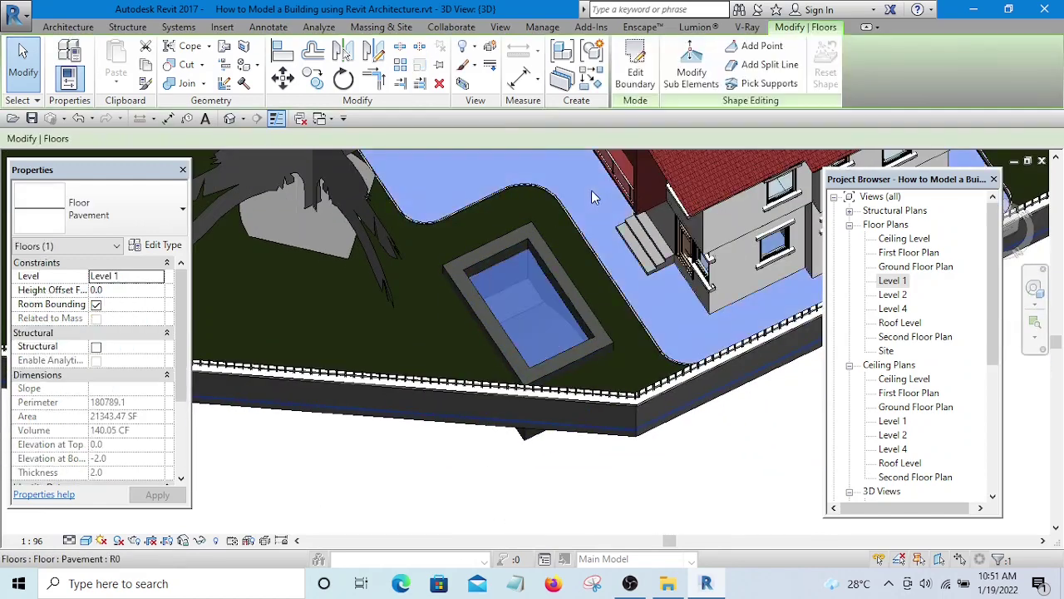
{"action": "left_click", "coordinate": [631, 67]}
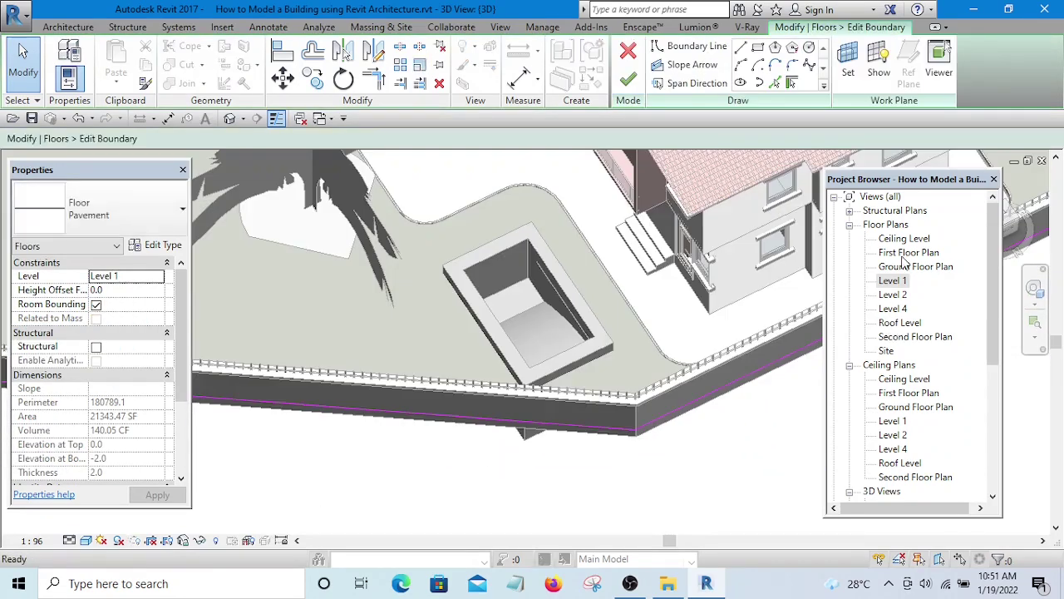
{"action": "double_click", "coordinate": [893, 280]}
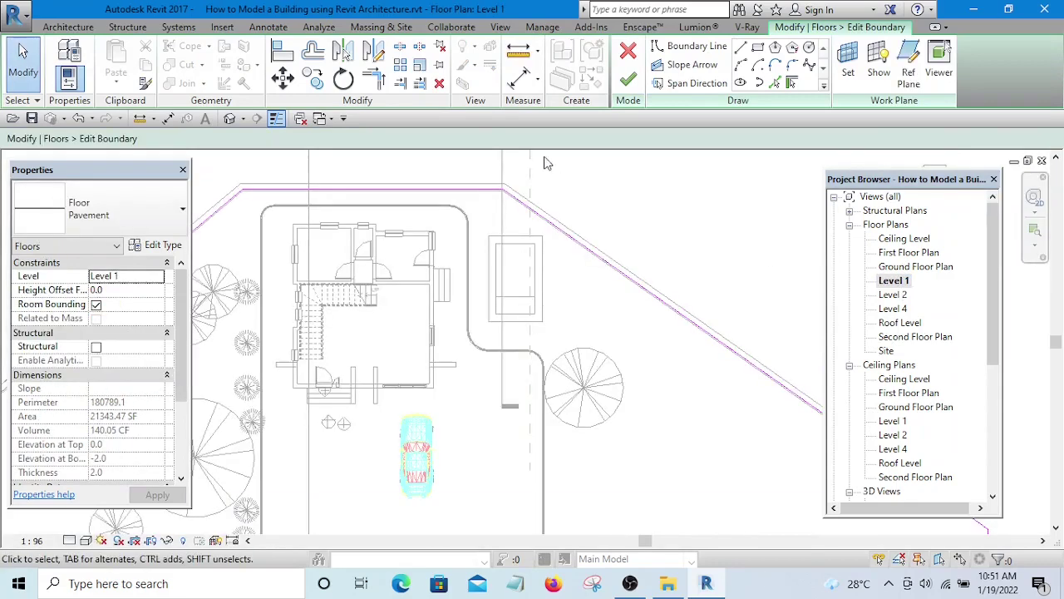
- Draw a rectangular opening in the Pavement boundary between the pool's inner and outer edges
{"action": "left_click", "coordinate": [759, 52]}
{"action": "scroll", "coordinate": [504, 255], "scroll_direction": "up", "scroll_amount": 5}
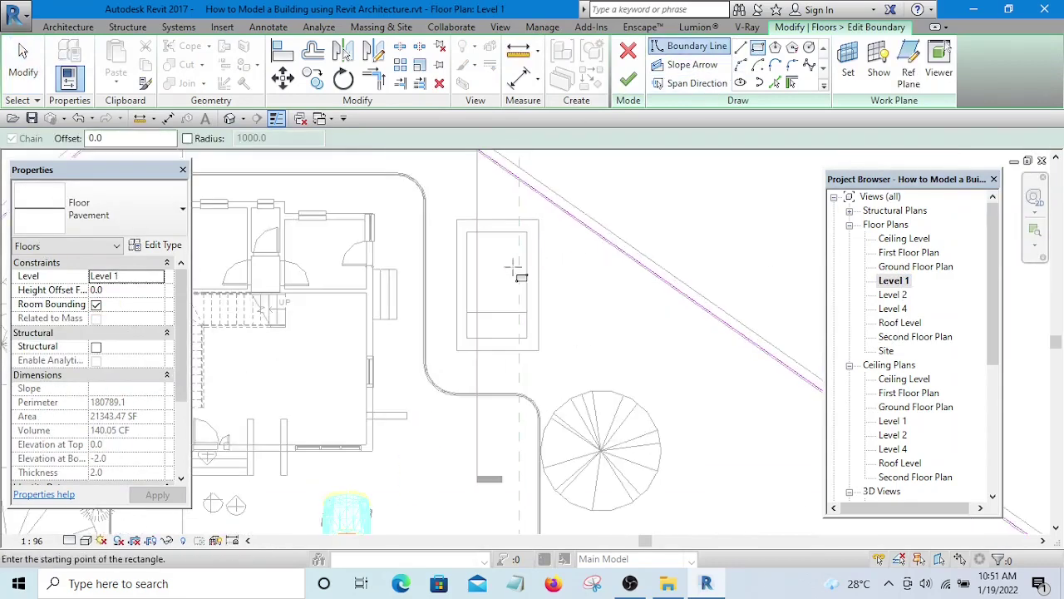
{"action": "left_click", "coordinate": [460, 206]}
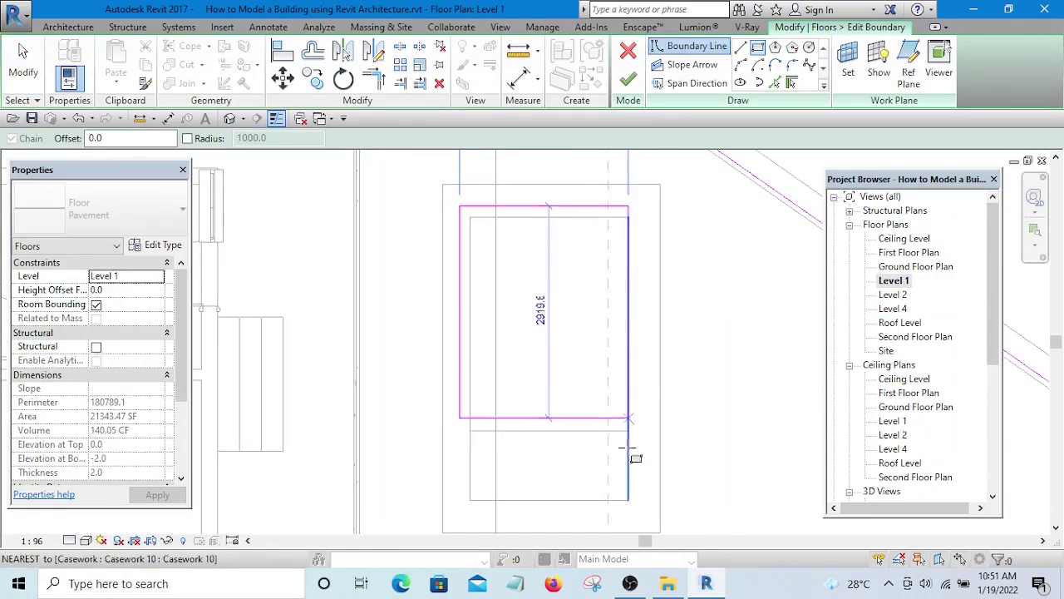
{"action": "left_click", "coordinate": [640, 517]}
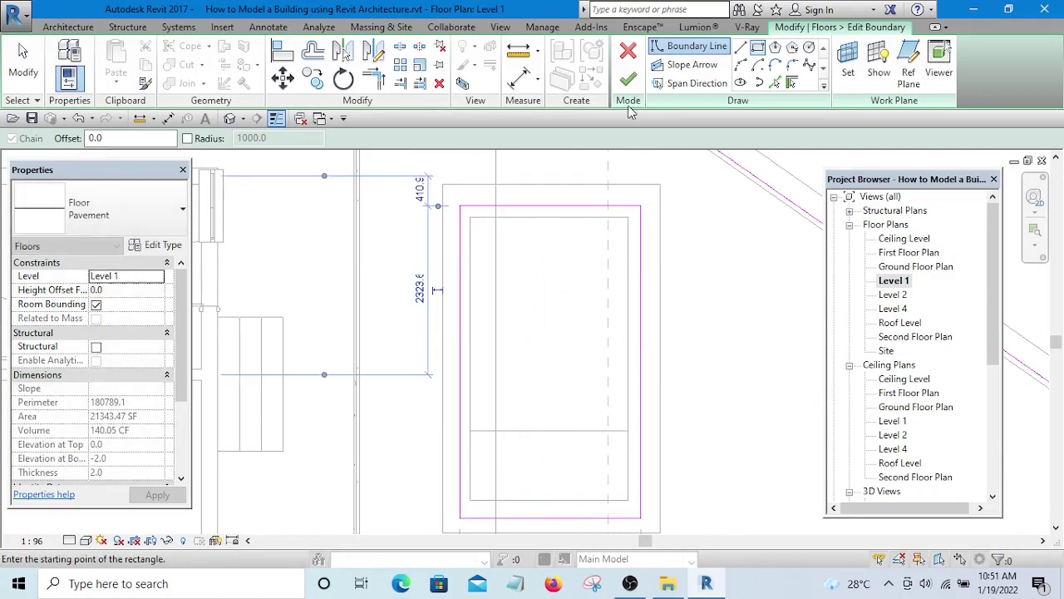
- Finish the Pavement floor's boundary edit and return to the 3D view
{"action": "left_click", "coordinate": [628, 81]}
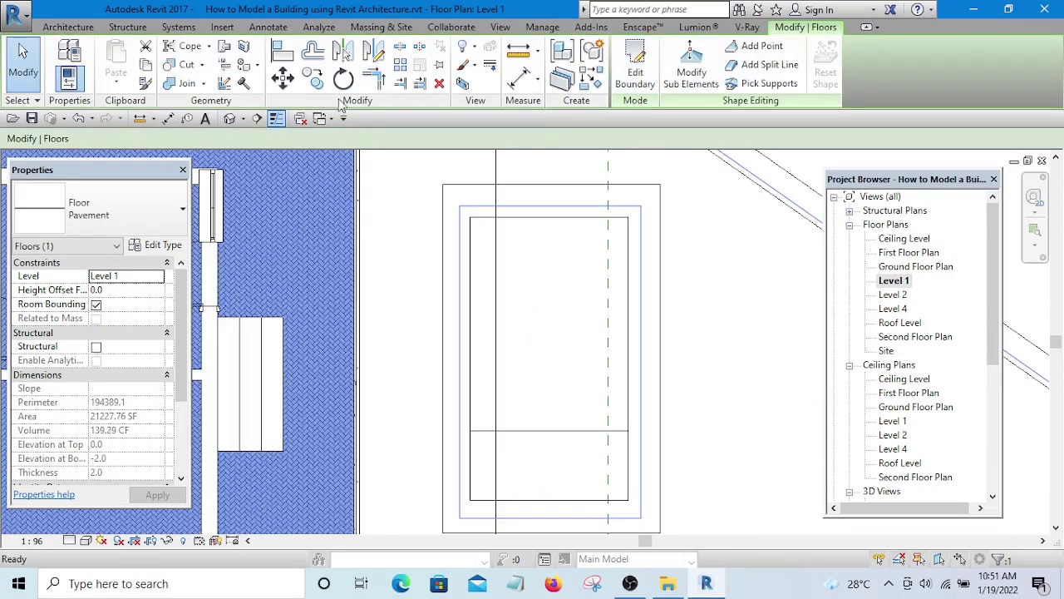
{"action": "left_click", "coordinate": [236, 119]}
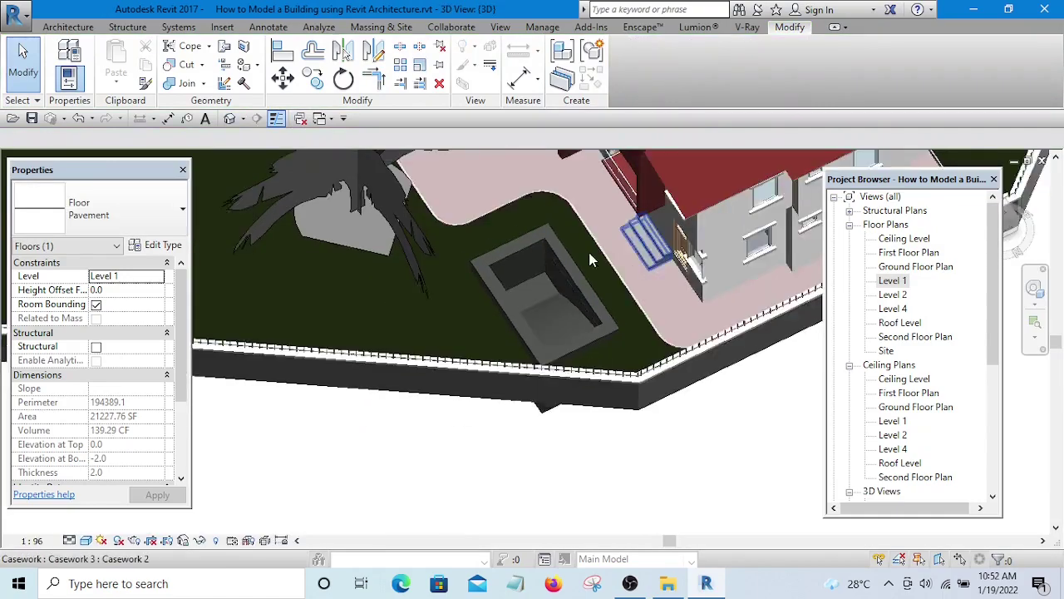
- Examine the hollow pool and the floor openings around it from several angles in 3D
{"action": "scroll", "coordinate": [579, 348], "scroll_direction": "down", "scroll_amount": 1}
{"action": "middle_click_drag", "start_coordinate": [637, 421], "coordinate": [565, 495], "text": "shift"}
{"action": "scroll", "coordinate": [564, 369], "scroll_direction": "up", "scroll_amount": 5}
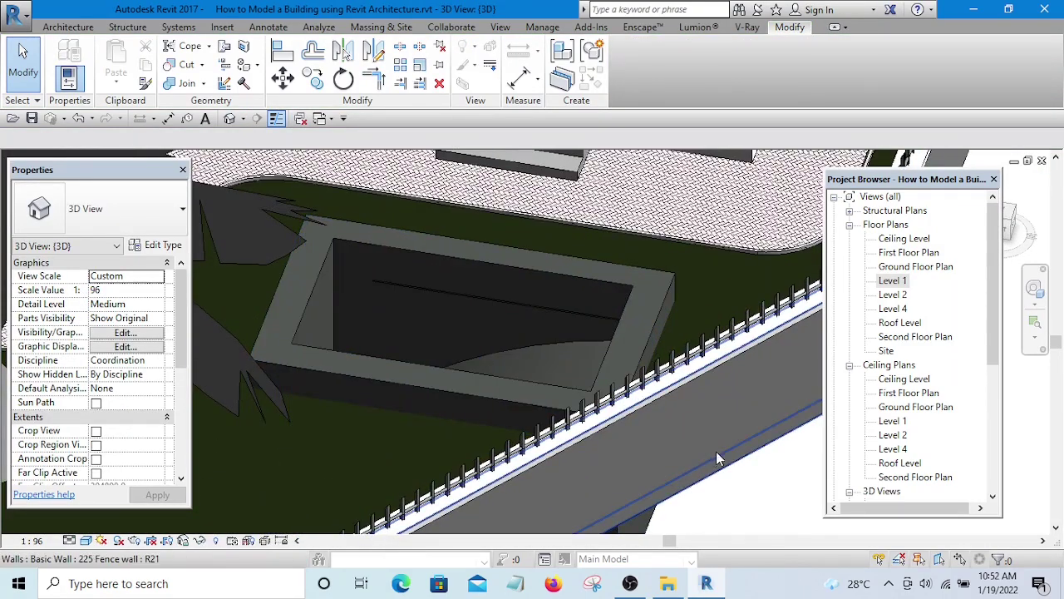
{"action": "scroll", "coordinate": [515, 314], "scroll_direction": "down", "scroll_amount": 3}
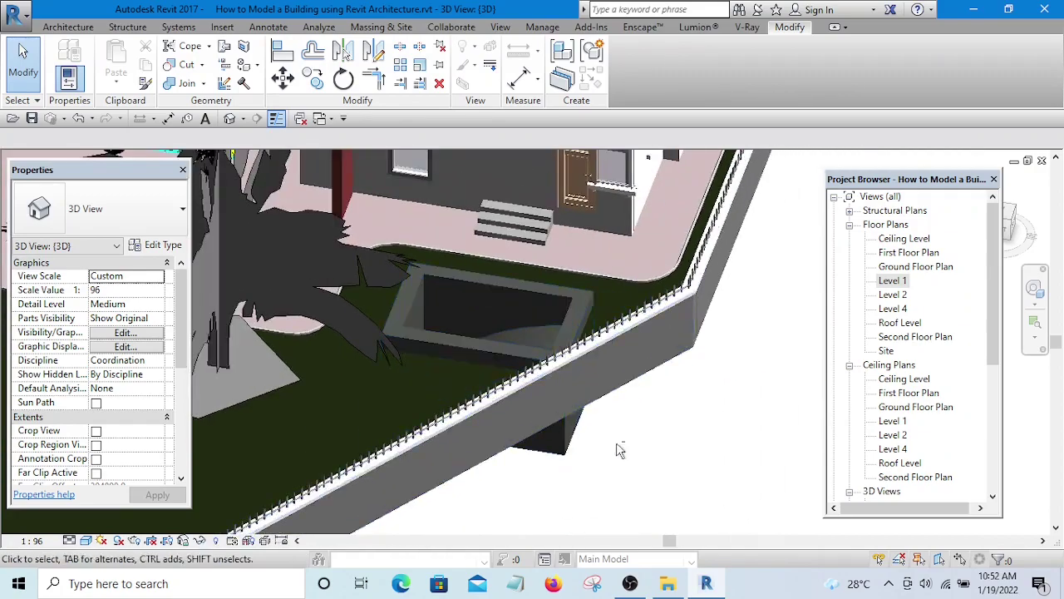
{"action": "middle_click_drag", "start_coordinate": [613, 451], "coordinate": [671, 468], "text": "shift"}
{"action": "middle_click_drag", "start_coordinate": [671, 469], "coordinate": [652, 547]}
{"action": "scroll", "coordinate": [583, 307], "scroll_direction": "up", "scroll_amount": 5}
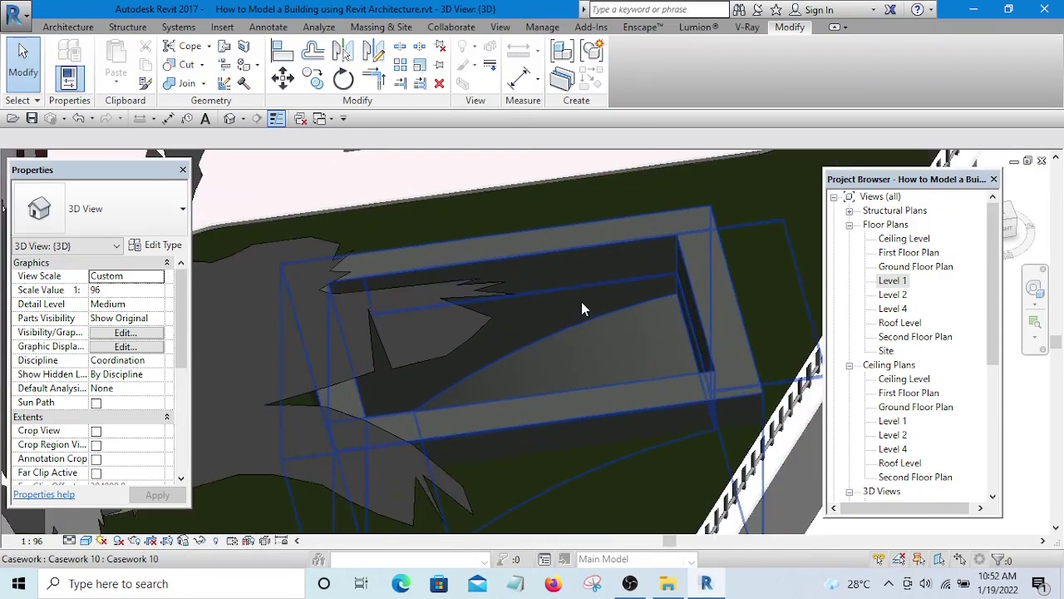
{"action": "scroll", "coordinate": [439, 339], "scroll_direction": "down", "scroll_amount": 3}
{"action": "middle_click_drag", "start_coordinate": [578, 387], "coordinate": [628, 354], "text": "shift"}
{"action": "middle_click_drag", "start_coordinate": [657, 424], "coordinate": [682, 362], "text": "shift"}
{"action": "middle_click_drag", "start_coordinate": [627, 396], "coordinate": [356, 335], "text": "shift"}
- Start editing the pool casework in place and switch to the Level 1 floor plan
{"action": "left_click", "coordinate": [354, 335]}
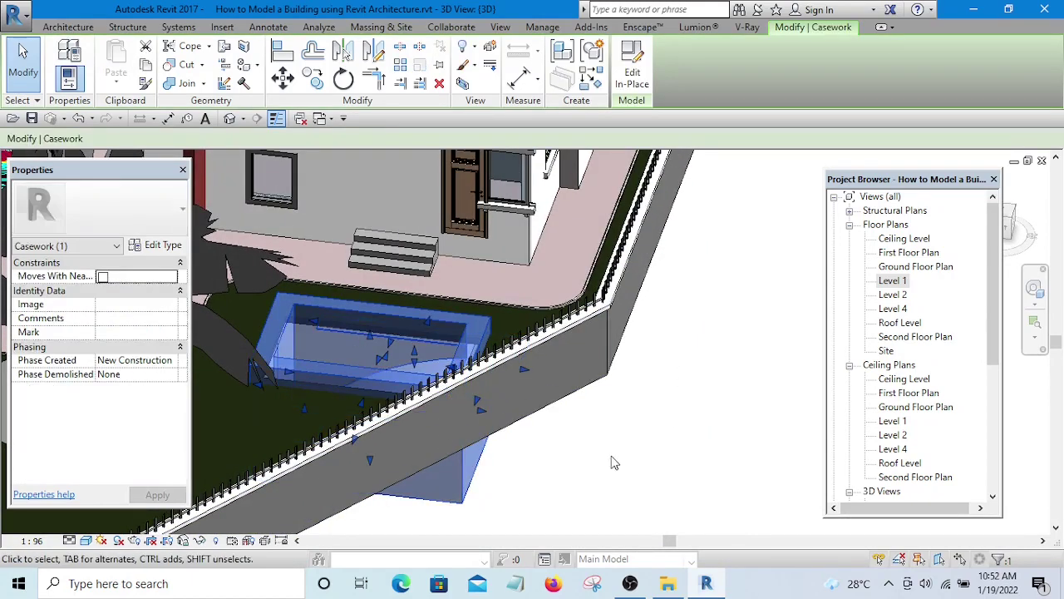
{"action": "left_click", "coordinate": [629, 458]}
{"action": "left_click", "coordinate": [345, 331]}
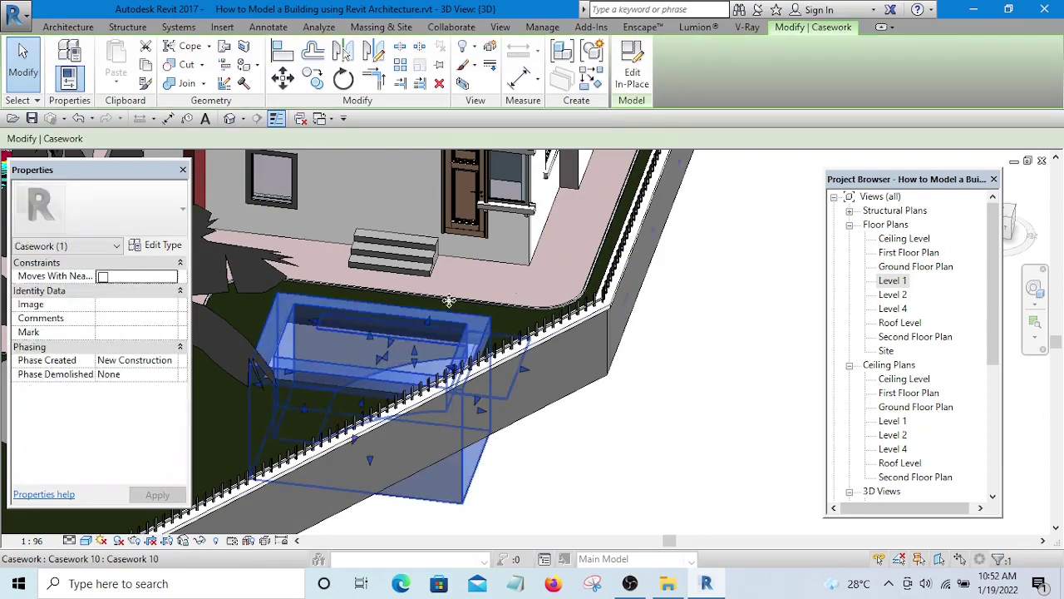
{"action": "left_click", "coordinate": [632, 67]}
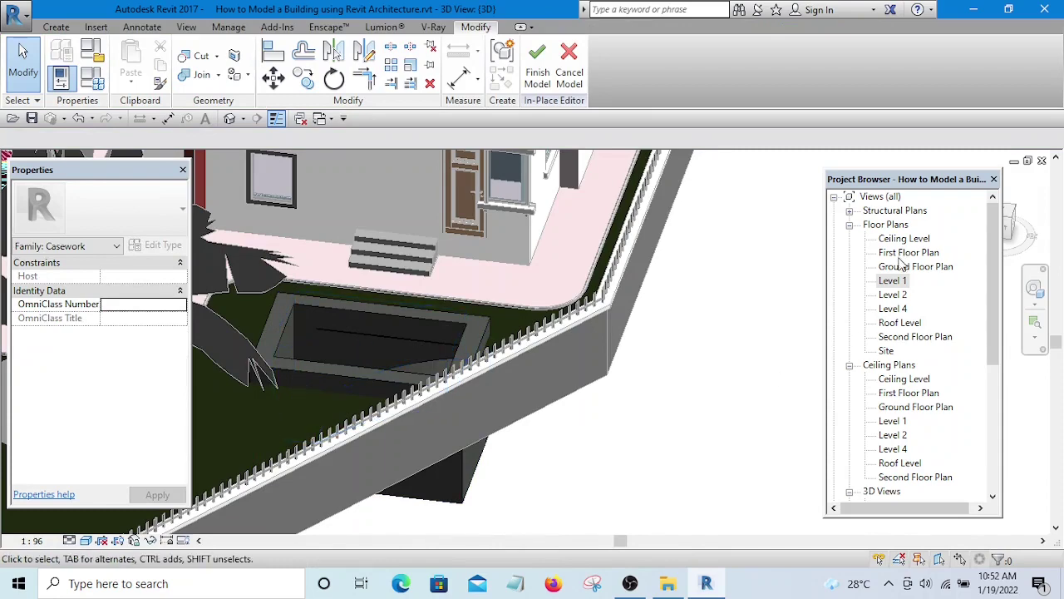
{"action": "double_click", "coordinate": [893, 280]}
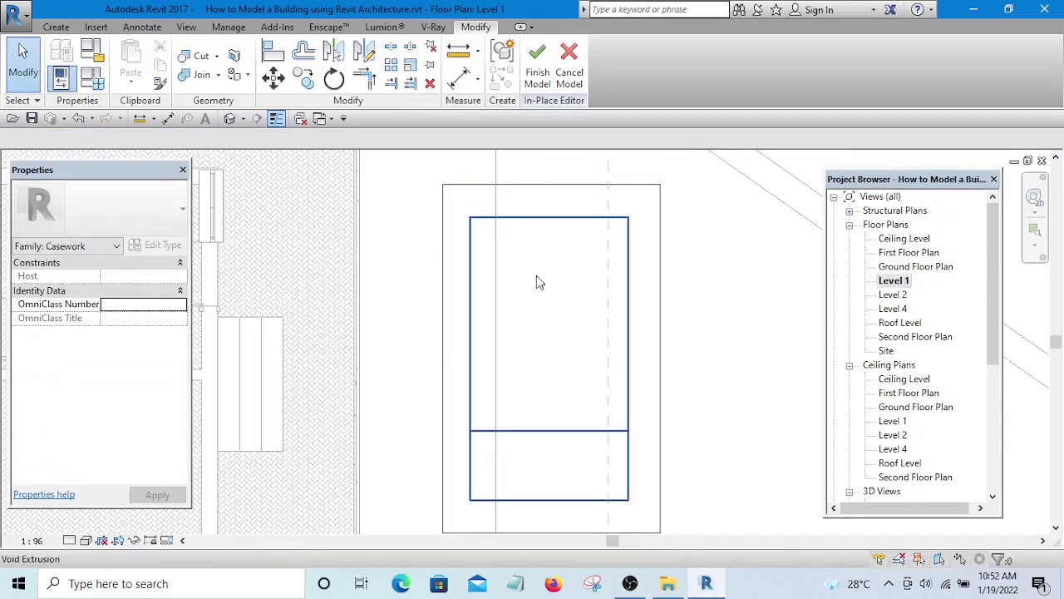
- Start a solid extrusion and sketch a rectangle about 2183 mm wide along the pool's inner edges
{"action": "scroll", "coordinate": [374, 216], "scroll_direction": "down", "scroll_amount": 3}
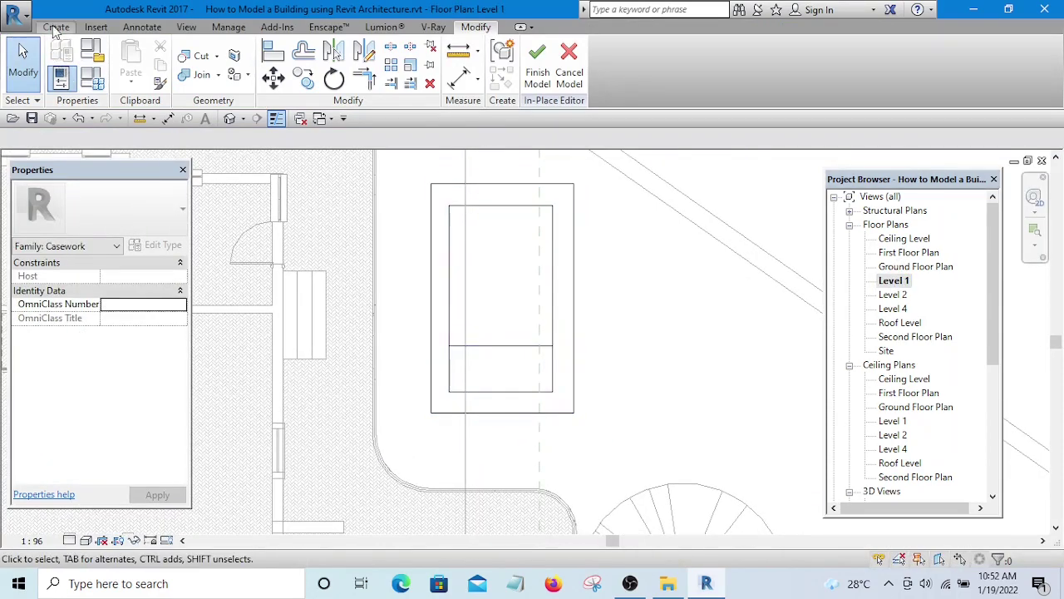
{"action": "left_click", "coordinate": [56, 27]}
{"action": "left_click", "coordinate": [130, 73]}
{"action": "left_click", "coordinate": [586, 48]}
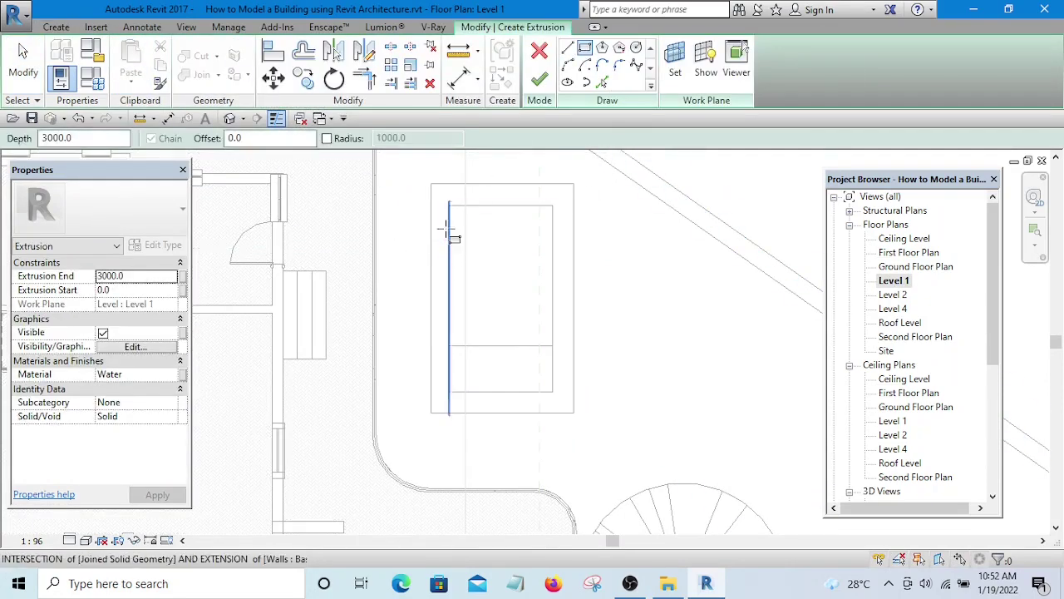
{"action": "scroll", "coordinate": [444, 225], "scroll_direction": "up", "scroll_amount": 4}
{"action": "scroll", "coordinate": [601, 428], "scroll_direction": "down", "scroll_amount": 2}
{"action": "scroll", "coordinate": [582, 369], "scroll_direction": "up", "scroll_amount": 2}
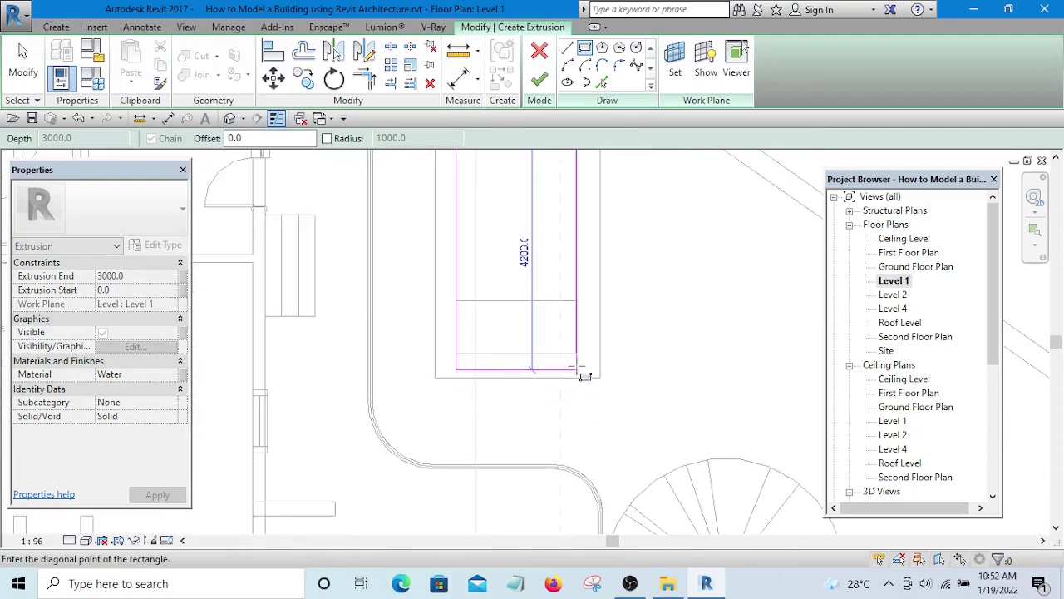
{"action": "left_click", "coordinate": [576, 351]}
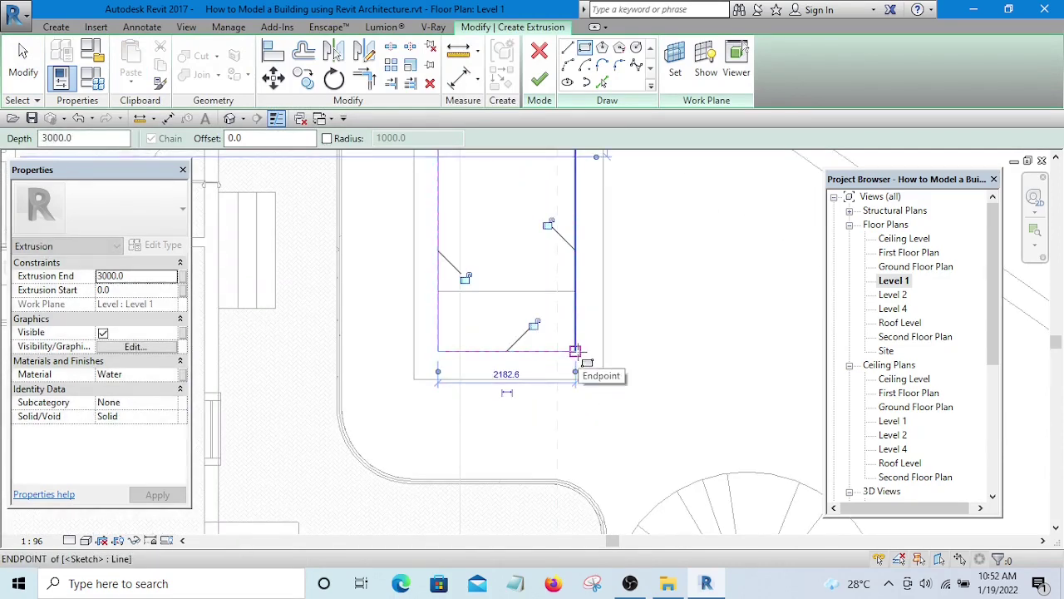
- Set the extrusion end to 20 mm, keep Water as its material and finish the extrusion
{"action": "left_click", "coordinate": [125, 276]}
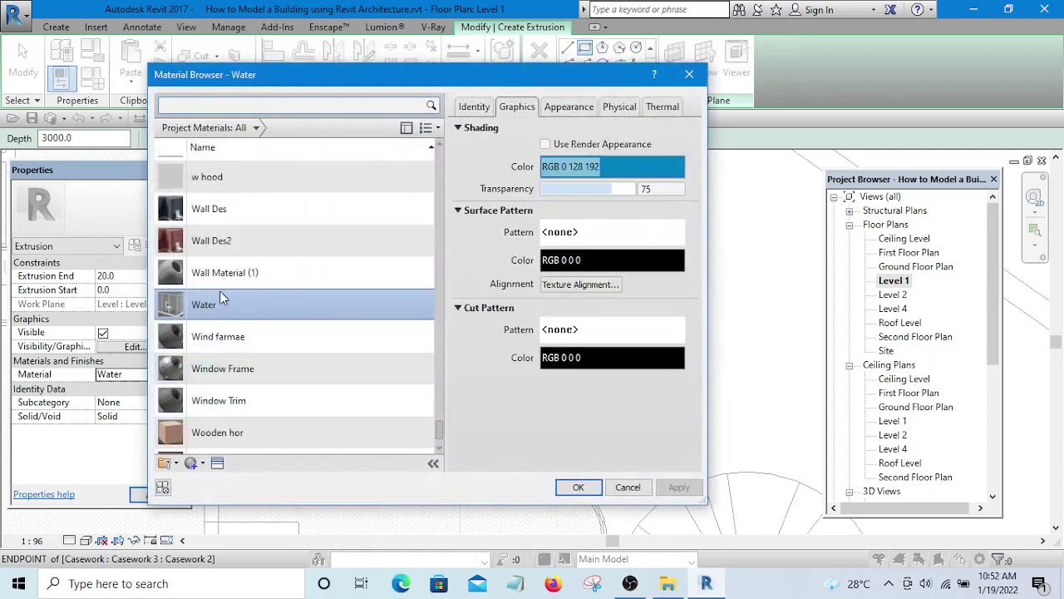
{"action": "scroll", "coordinate": [220, 298], "scroll_direction": "up", "scroll_amount": 10}
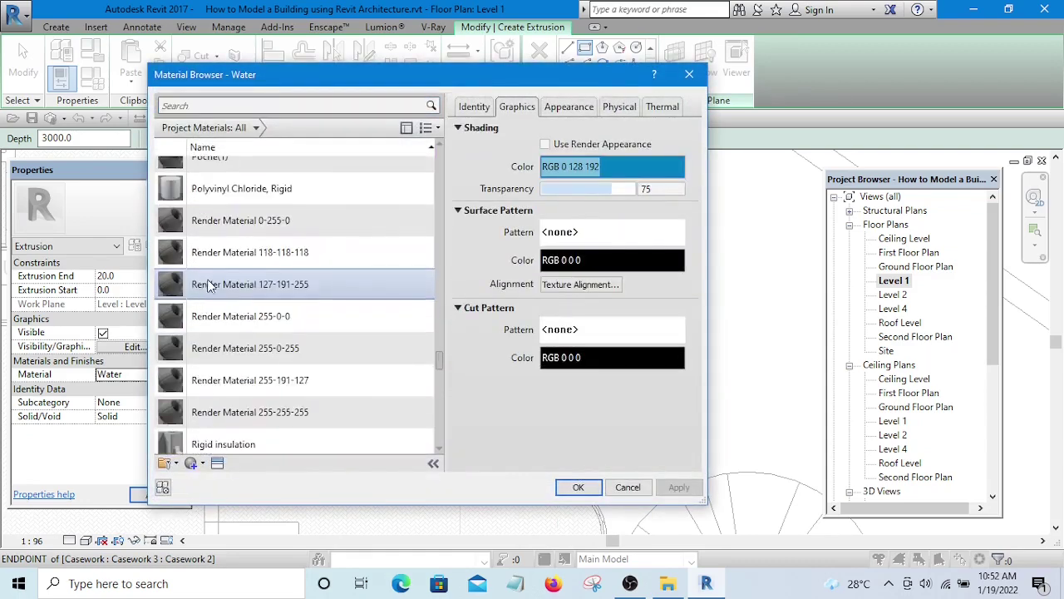
{"action": "scroll", "coordinate": [210, 249], "scroll_direction": "up", "scroll_amount": 10}
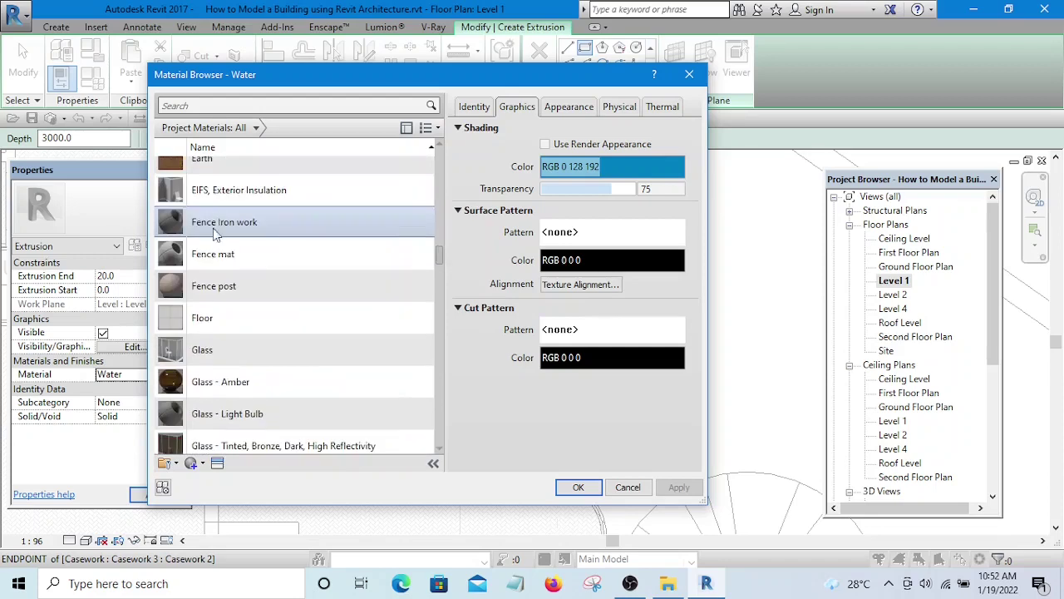
{"action": "scroll", "coordinate": [214, 241], "scroll_direction": "up", "scroll_amount": 5}
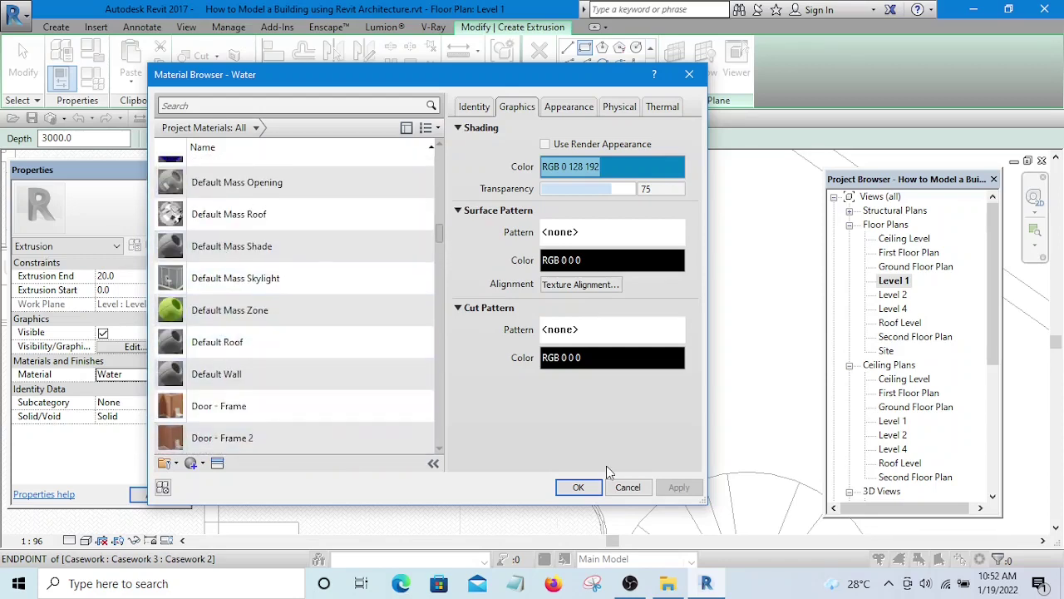
{"action": "scroll", "coordinate": [238, 370], "scroll_direction": "down", "scroll_amount": 4}
{"action": "scroll", "coordinate": [239, 366], "scroll_direction": "up", "scroll_amount": 6}
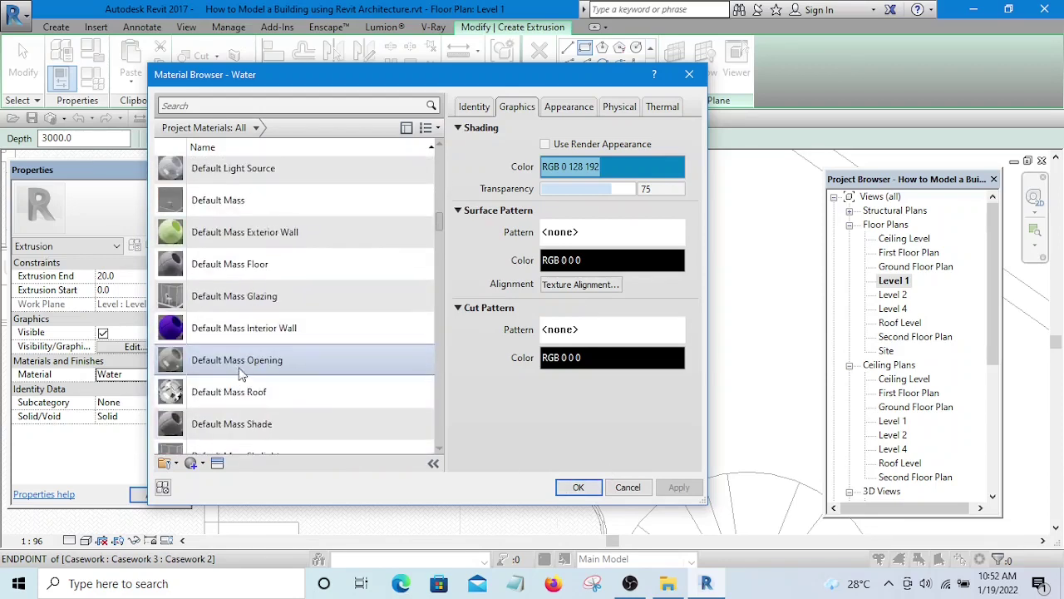
{"action": "scroll", "coordinate": [235, 366], "scroll_direction": "down", "scroll_amount": 6}
{"action": "scroll", "coordinate": [236, 366], "scroll_direction": "down", "scroll_amount": 10}
{"action": "scroll", "coordinate": [236, 370], "scroll_direction": "up", "scroll_amount": 4}
{"action": "scroll", "coordinate": [227, 415], "scroll_direction": "down", "scroll_amount": 10}
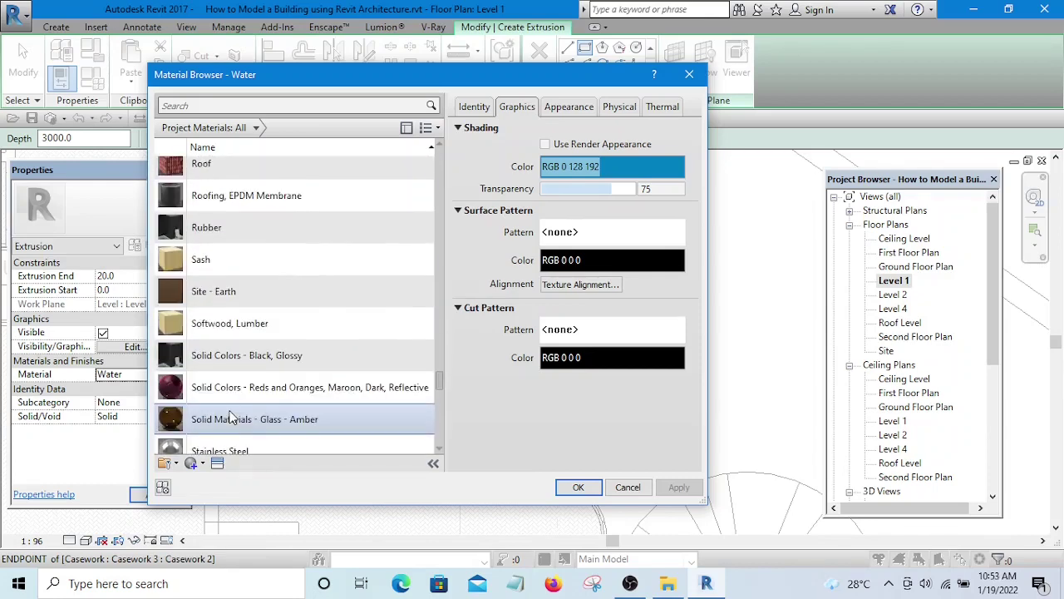
{"action": "left_click", "coordinate": [575, 487]}
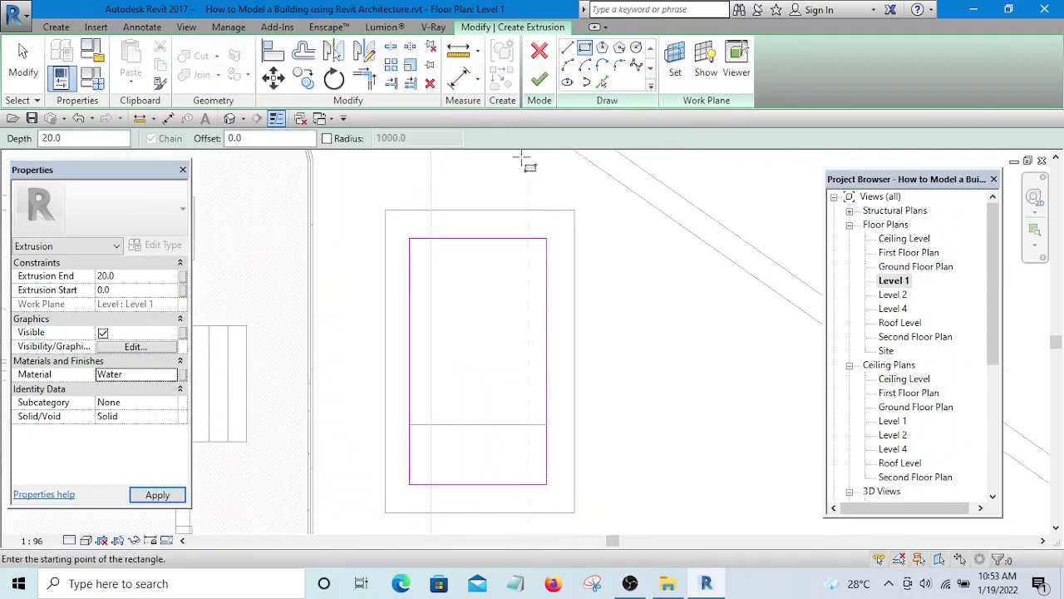
{"action": "left_click", "coordinate": [542, 79]}
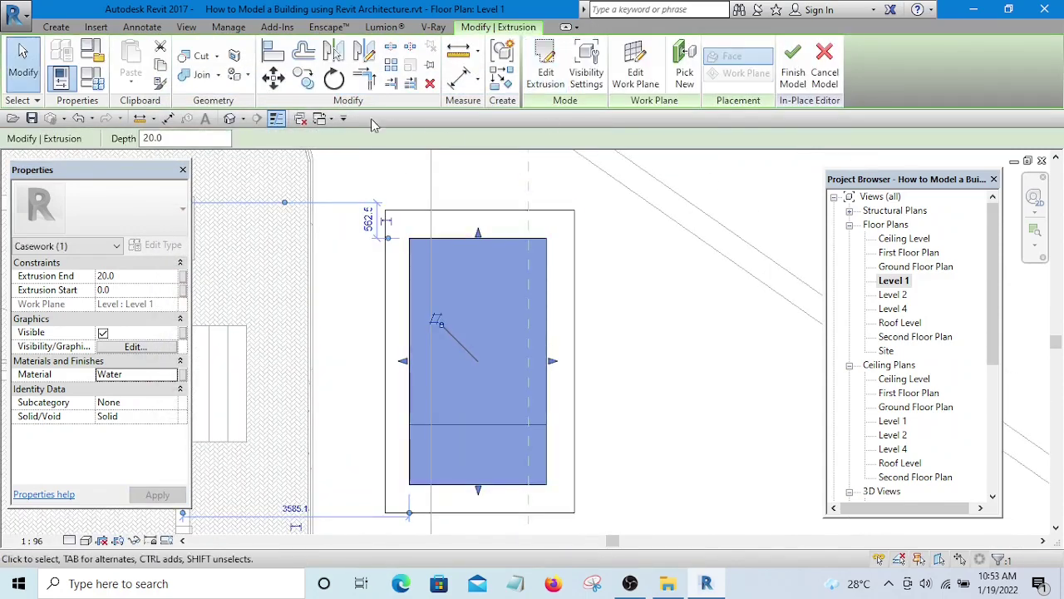
- Examine the water surface inside the pool in the 3D view
{"action": "left_click", "coordinate": [241, 119]}
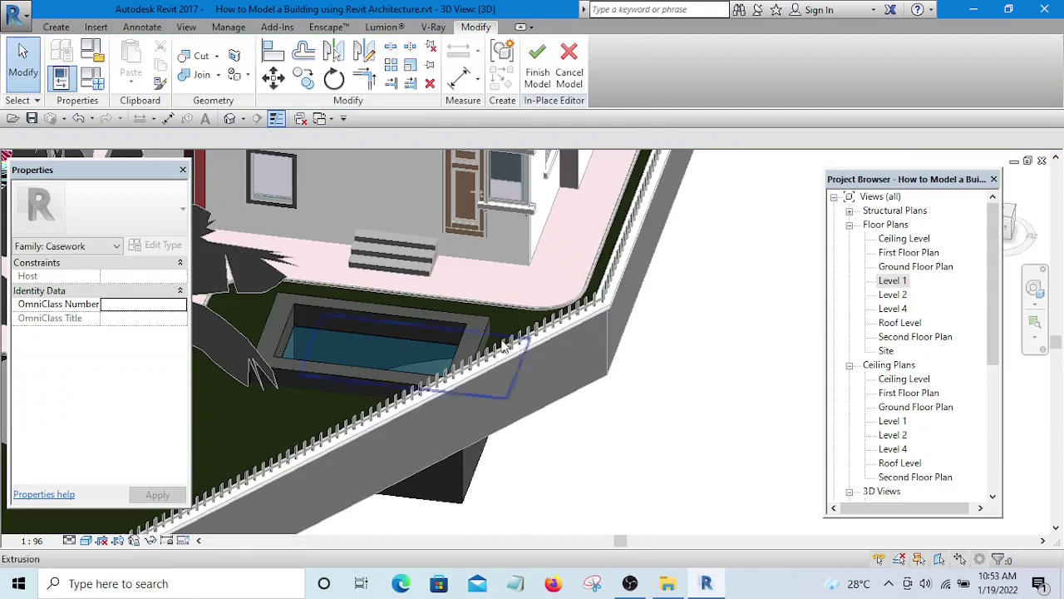
{"action": "scroll", "coordinate": [351, 329], "scroll_direction": "up", "scroll_amount": 2}
{"action": "middle_click_drag", "start_coordinate": [351, 329], "coordinate": [571, 170]}
{"action": "middle_click_drag", "start_coordinate": [571, 170], "coordinate": [530, 278], "text": "shift"}
{"action": "scroll", "coordinate": [530, 278], "scroll_direction": "up", "scroll_amount": 1}
{"action": "left_click", "coordinate": [508, 263]}
{"action": "scroll", "coordinate": [508, 263], "scroll_direction": "down", "scroll_amount": 2}
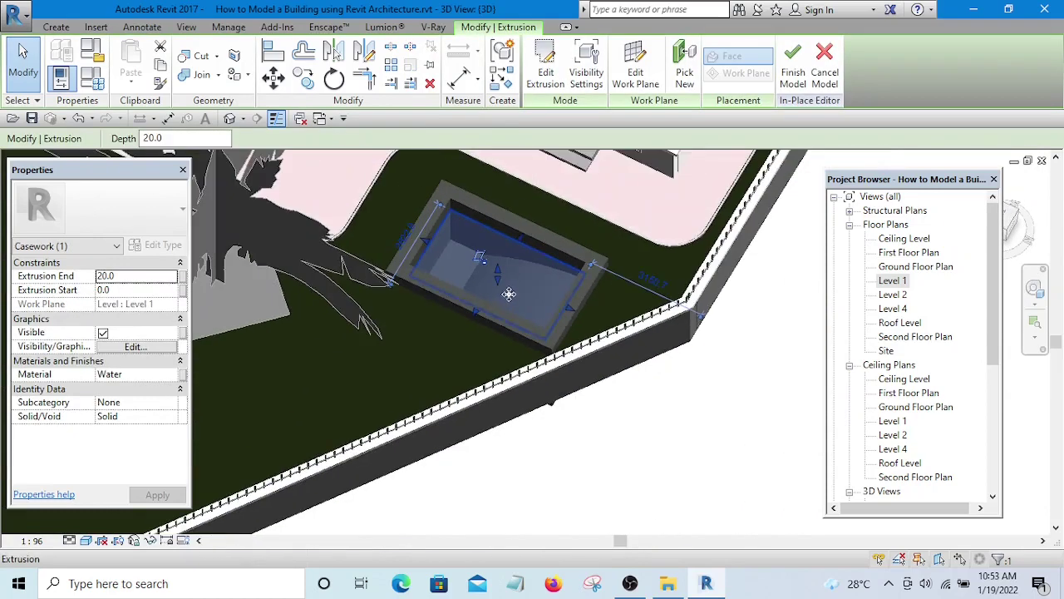
{"action": "scroll", "coordinate": [511, 297], "scroll_direction": "up", "scroll_amount": 2}
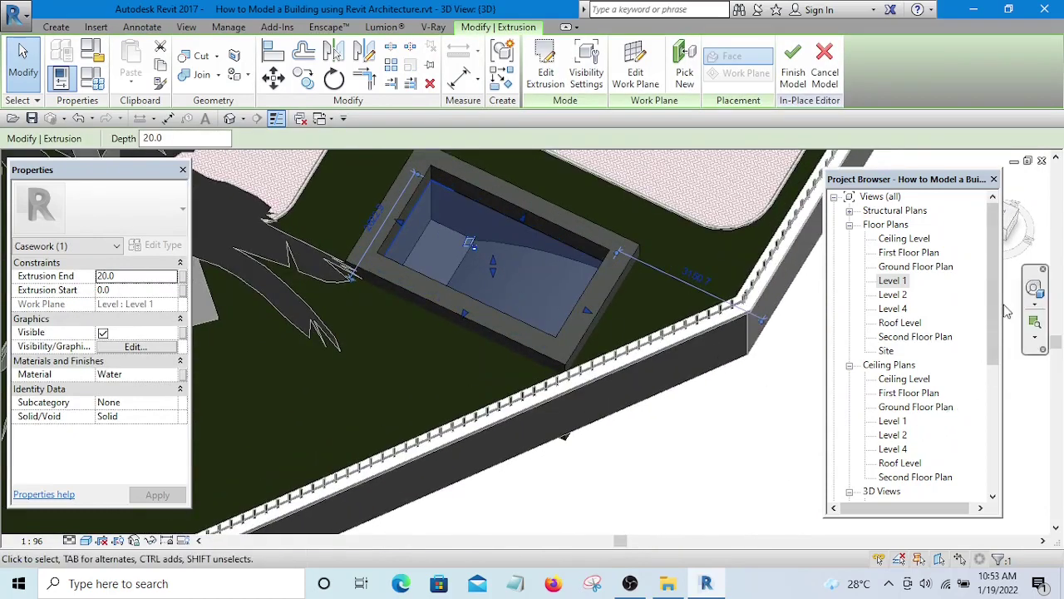
- In the Approach View elevation, move the water extrusion up about 280 mm and finish the in-place model
{"action": "left_click_drag", "start_coordinate": [996, 297], "coordinate": [988, 444]}
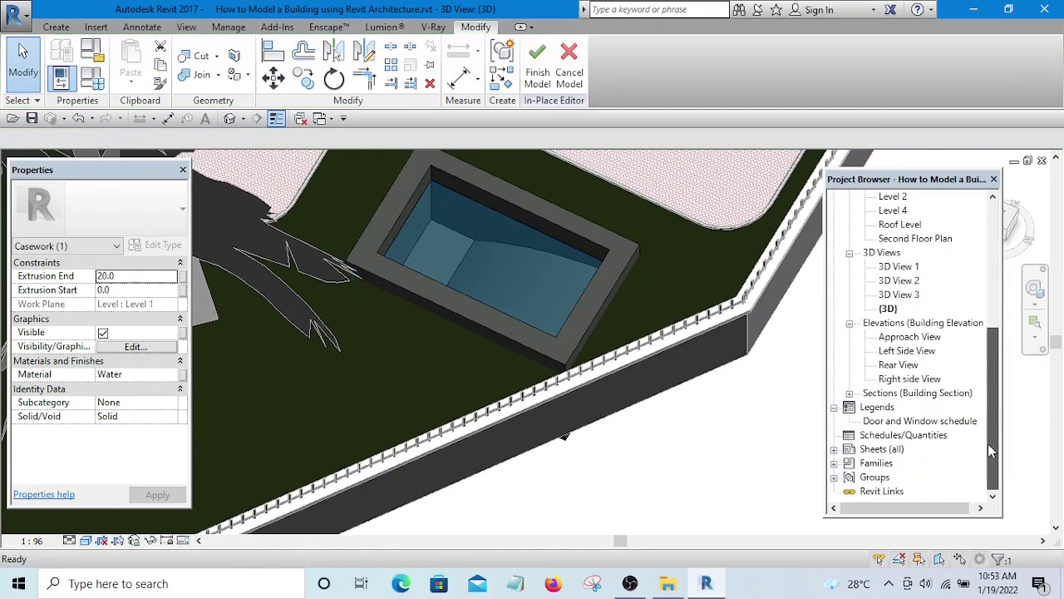
{"action": "left_click", "coordinate": [463, 243]}
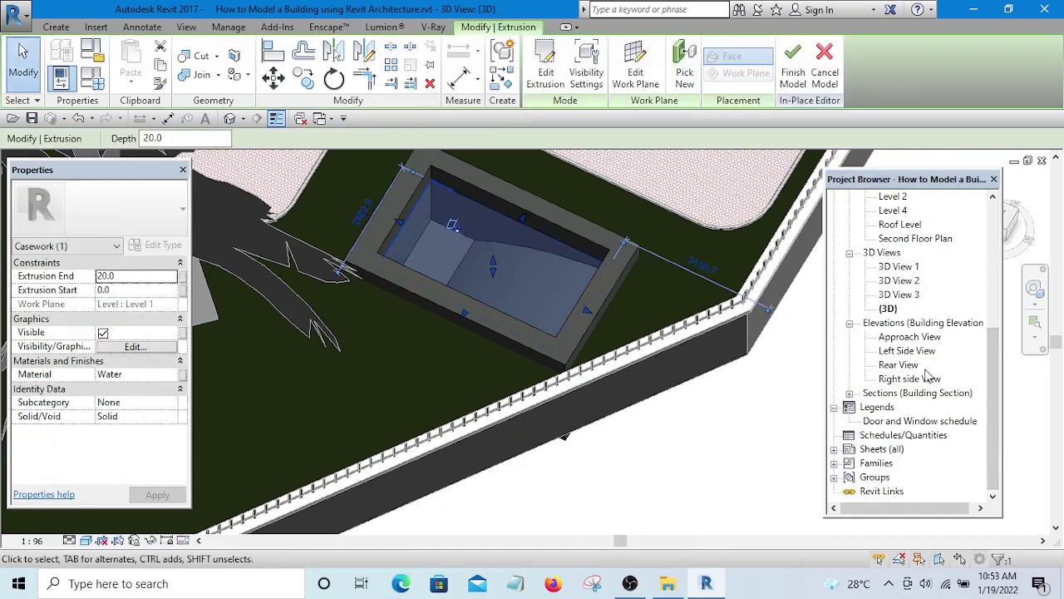
{"action": "double_click", "coordinate": [908, 336]}
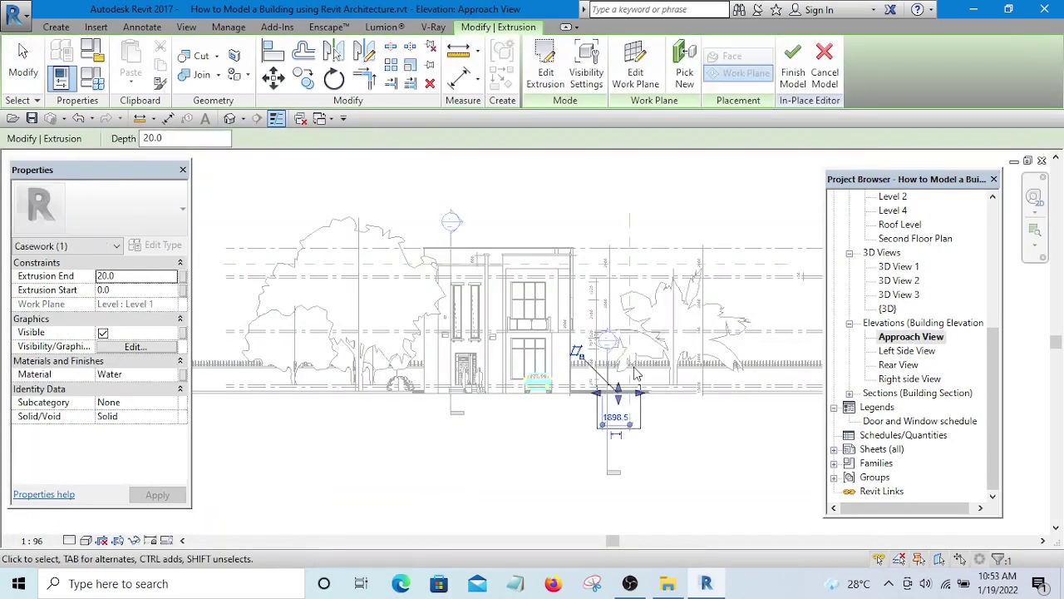
{"action": "scroll", "coordinate": [687, 428], "scroll_direction": "up", "scroll_amount": 10}
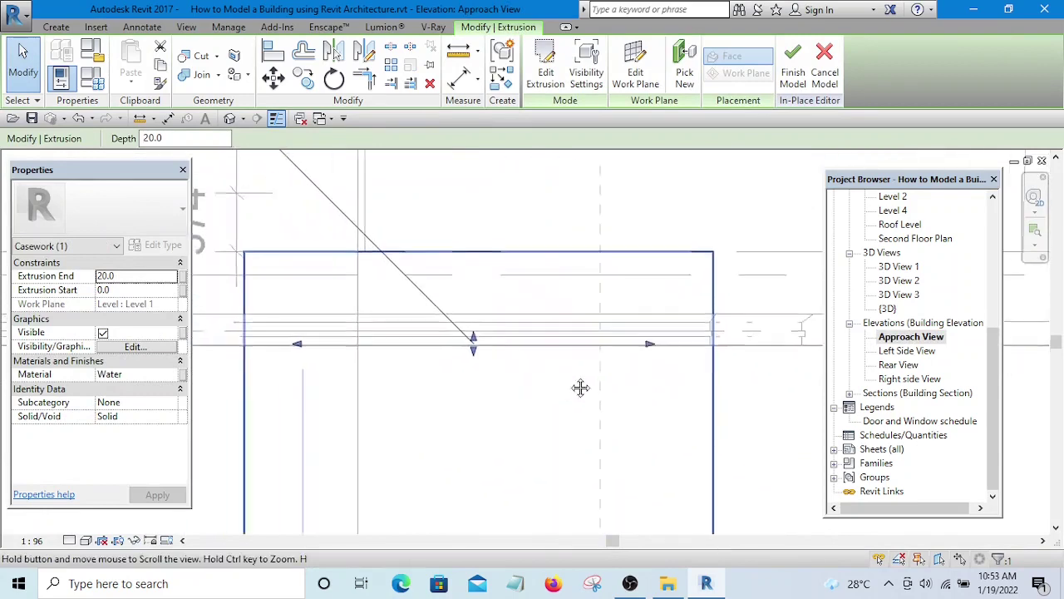
{"action": "left_click", "coordinate": [279, 81]}
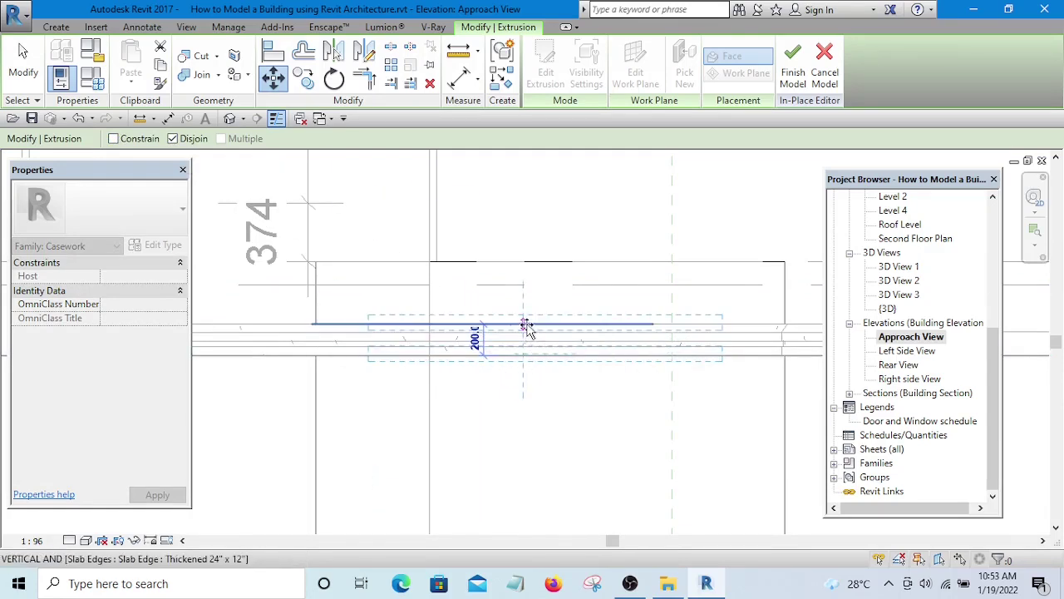
{"action": "left_click", "coordinate": [529, 321]}
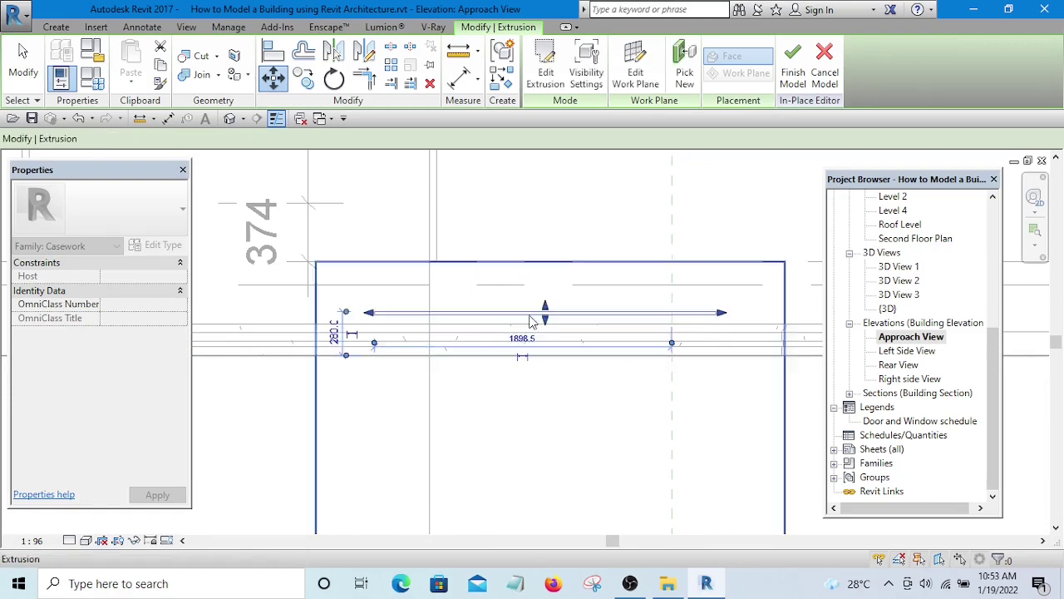
{"action": "left_click", "coordinate": [791, 76]}
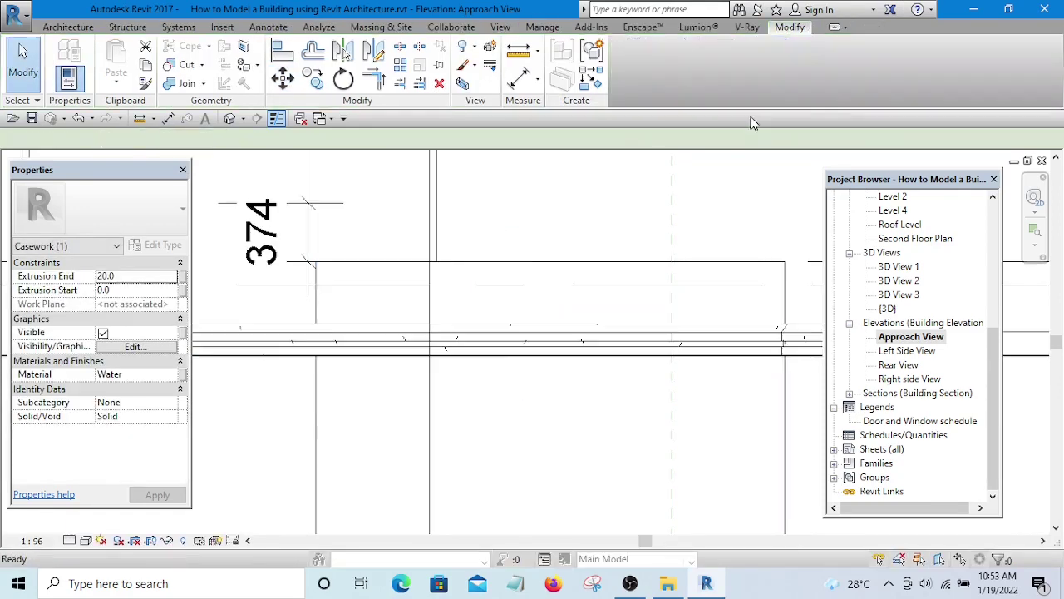
- Check the raised water level against the pool's rim in the 3D view
{"action": "left_click", "coordinate": [230, 119]}
{"action": "middle_click_drag", "start_coordinate": [489, 278], "coordinate": [494, 335], "text": "shift"}
{"action": "scroll", "coordinate": [494, 335], "scroll_direction": "down", "scroll_amount": 3}
{"action": "middle_click_drag", "start_coordinate": [577, 380], "coordinate": [657, 408], "text": "shift"}
{"action": "middle_click_drag", "start_coordinate": [593, 328], "coordinate": [546, 425]}
{"action": "scroll", "coordinate": [537, 325], "scroll_direction": "up", "scroll_amount": 4}
{"action": "scroll", "coordinate": [642, 307], "scroll_direction": "down", "scroll_amount": 4}
{"action": "middle_click_drag", "start_coordinate": [708, 364], "coordinate": [266, 176], "text": "shift"}
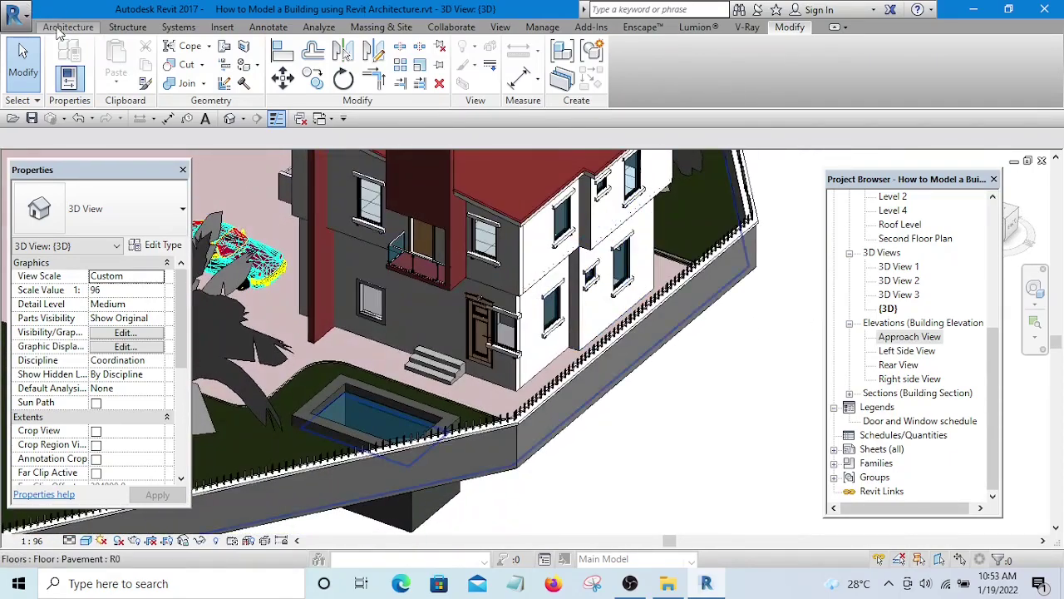
{"action": "left_click", "coordinate": [60, 30]}
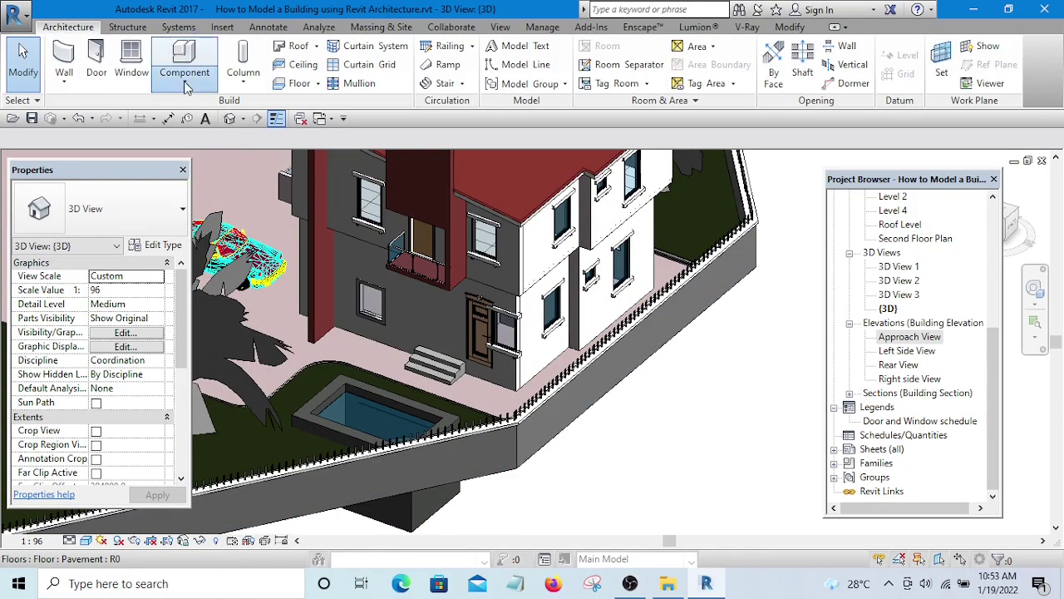
{"action": "left_click", "coordinate": [212, 146]}
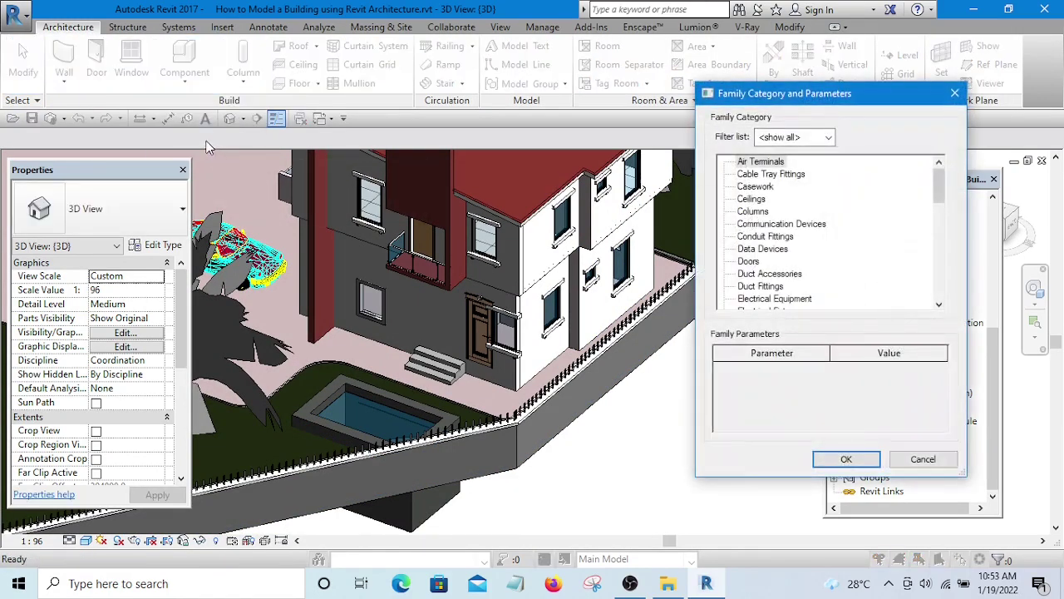
{"action": "left_click", "coordinate": [955, 96]}
- Review the finished pool together with the house, lawn and fence from several angles in 3D
{"action": "scroll", "coordinate": [751, 322], "scroll_direction": "down", "scroll_amount": 4}
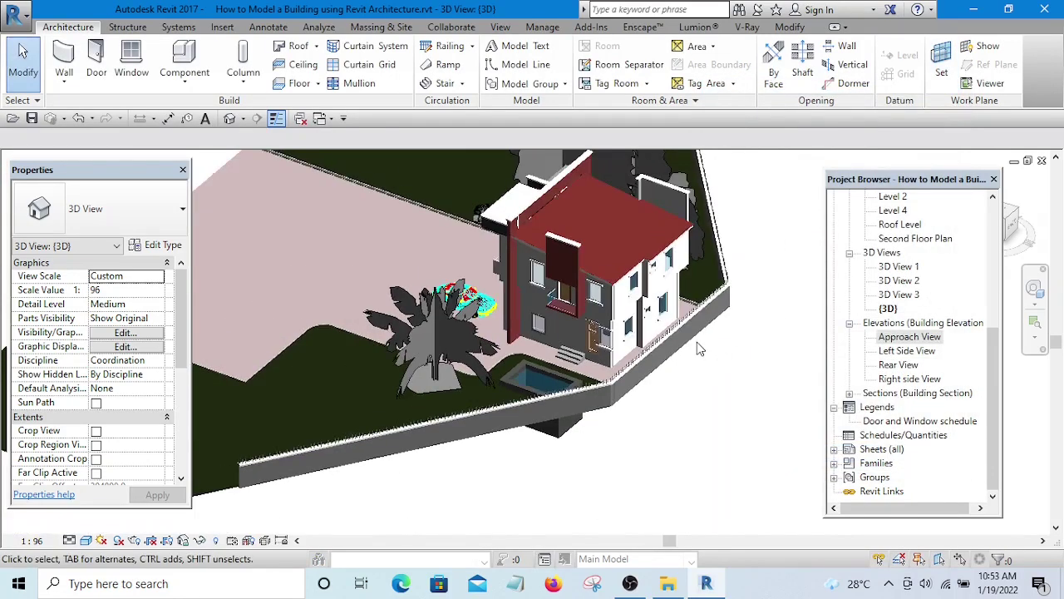
{"action": "middle_click_drag", "start_coordinate": [655, 415], "coordinate": [568, 424], "text": "shift"}
{"action": "scroll", "coordinate": [553, 382], "scroll_direction": "up", "scroll_amount": 4}
{"action": "scroll", "coordinate": [540, 336], "scroll_direction": "down", "scroll_amount": 3}
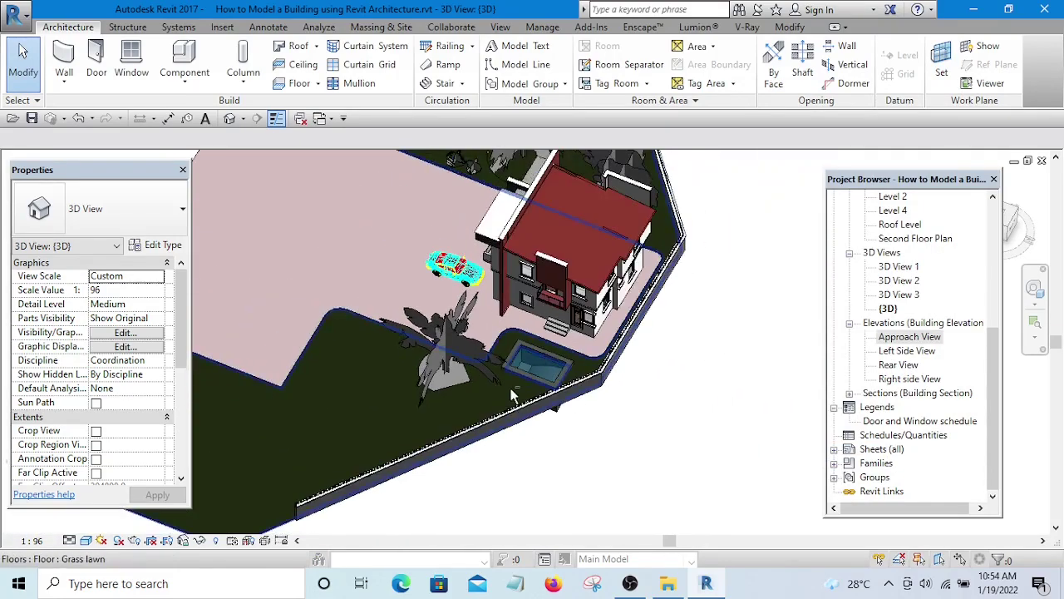
{"action": "middle_click_drag", "start_coordinate": [509, 402], "coordinate": [637, 490], "text": "shift"}
{"action": "scroll", "coordinate": [554, 353], "scroll_direction": "up", "scroll_amount": 4}
{"action": "scroll", "coordinate": [533, 381], "scroll_direction": "down", "scroll_amount": 4}
{"action": "middle_click_drag", "start_coordinate": [615, 355], "coordinate": [492, 386]}
{"action": "scroll", "coordinate": [555, 401], "scroll_direction": "up", "scroll_amount": 5}
{"action": "scroll", "coordinate": [490, 381], "scroll_direction": "down", "scroll_amount": 4}
{"action": "middle_click_drag", "start_coordinate": [680, 434], "coordinate": [614, 301], "text": "shift"}
{"action": "scroll", "coordinate": [609, 309], "scroll_direction": "down", "scroll_amount": 3}
{"action": "middle_click_drag", "start_coordinate": [589, 430], "coordinate": [668, 374], "text": "shift"}
{"action": "middle_click_drag", "start_coordinate": [444, 383], "coordinate": [454, 312], "text": "shift"}
{"action": "scroll", "coordinate": [497, 367], "scroll_direction": "up", "scroll_amount": 5}
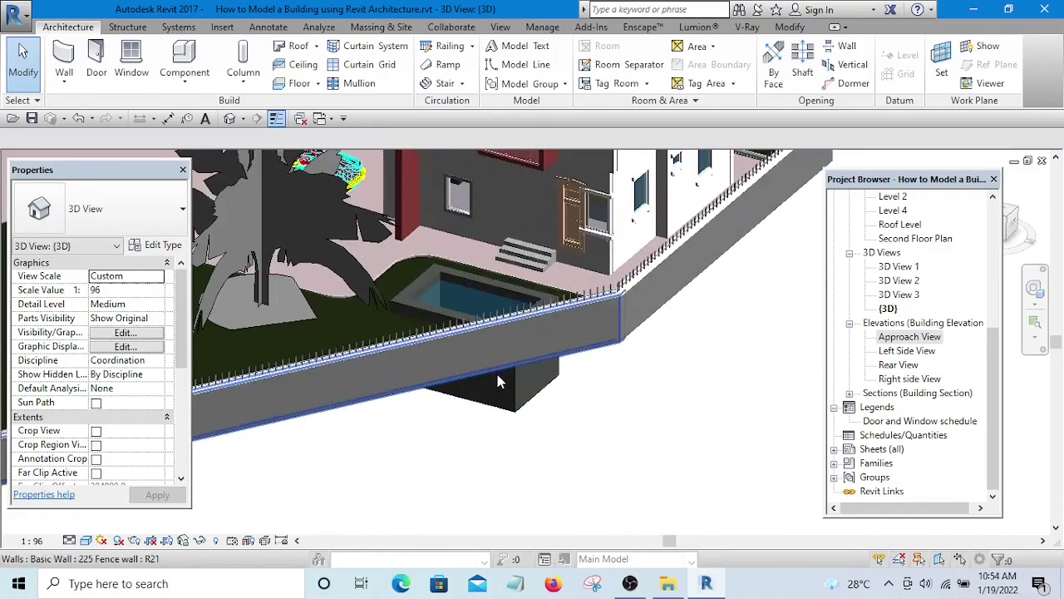